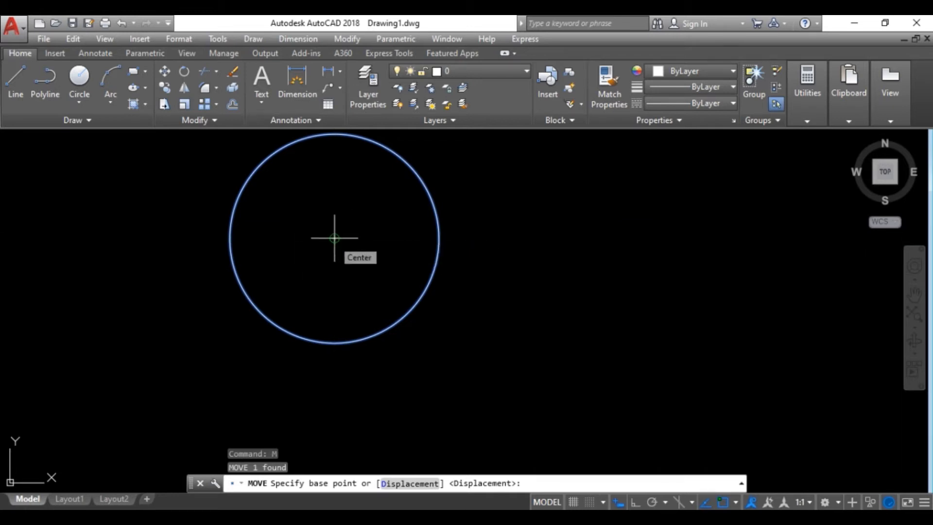
Turn Ortho off and move the circle by its center diagonally down and to the right, then enclose it in a selection window.
left_click(334, 238)
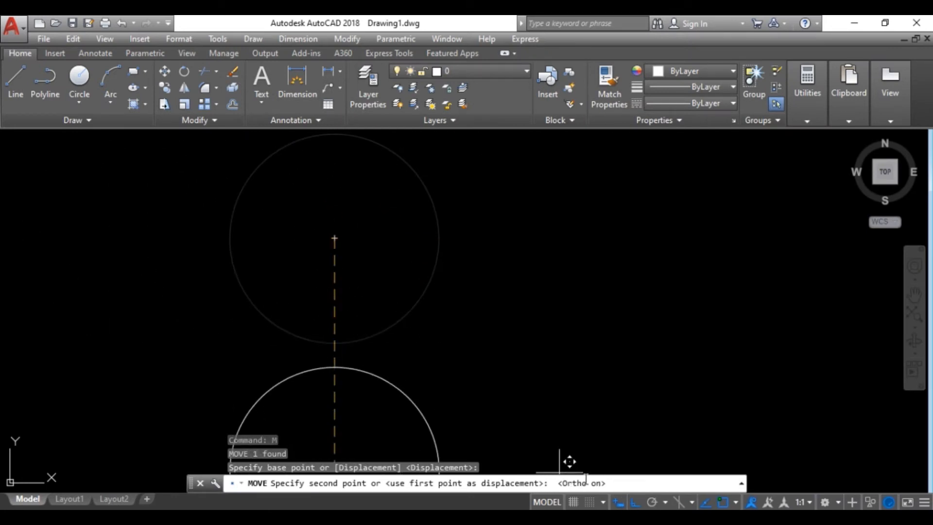
left_click(636, 503)
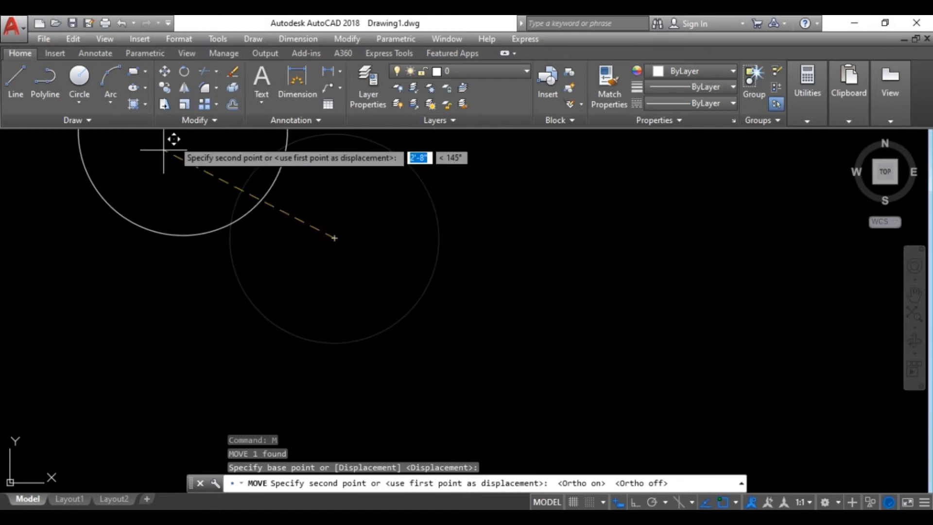
left_click(565, 329)
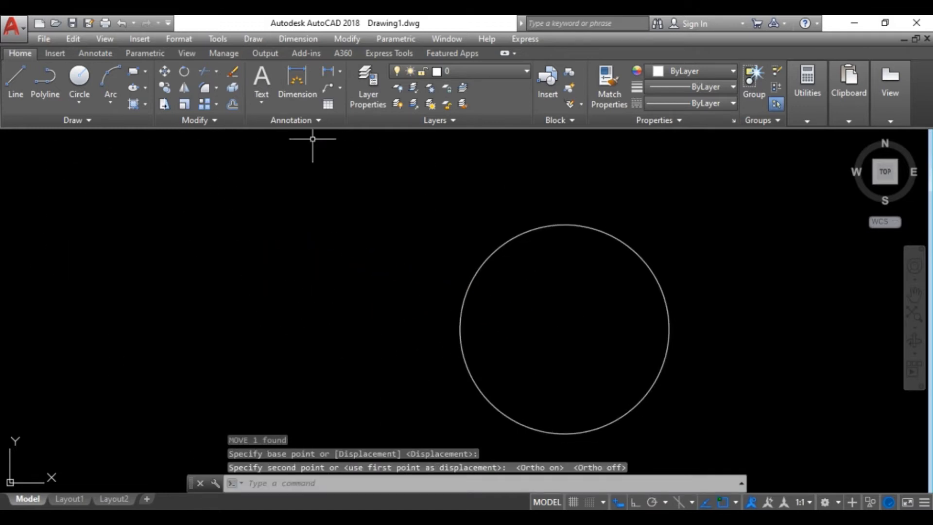
left_click(309, 170)
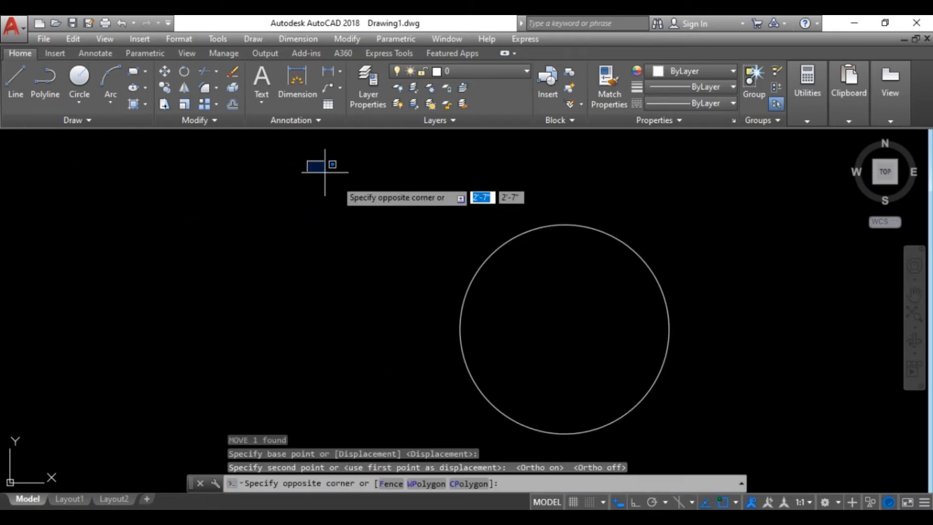
left_click(706, 436)
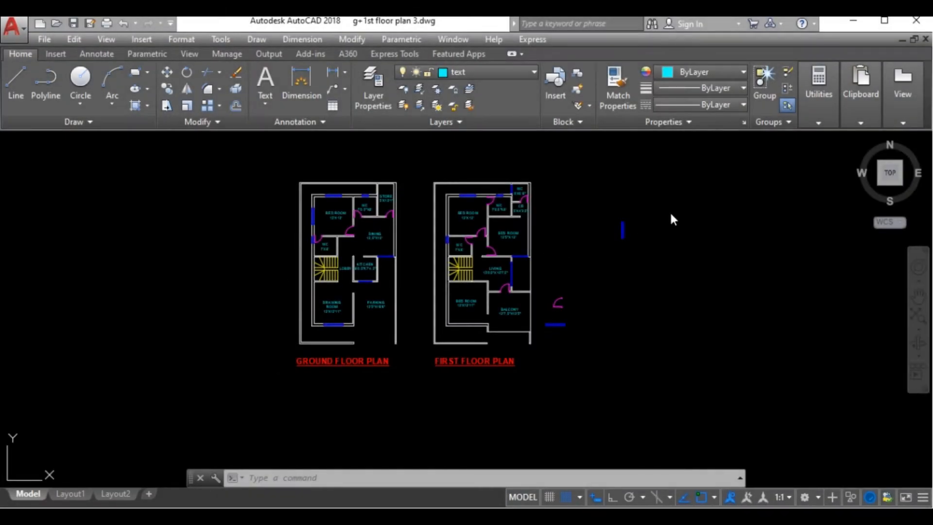
Move the loose horizontal window by its top midpoint into the lower wall of the first floor's 12'X12'11" bedroom.
scroll(363, 278, "up", 10)
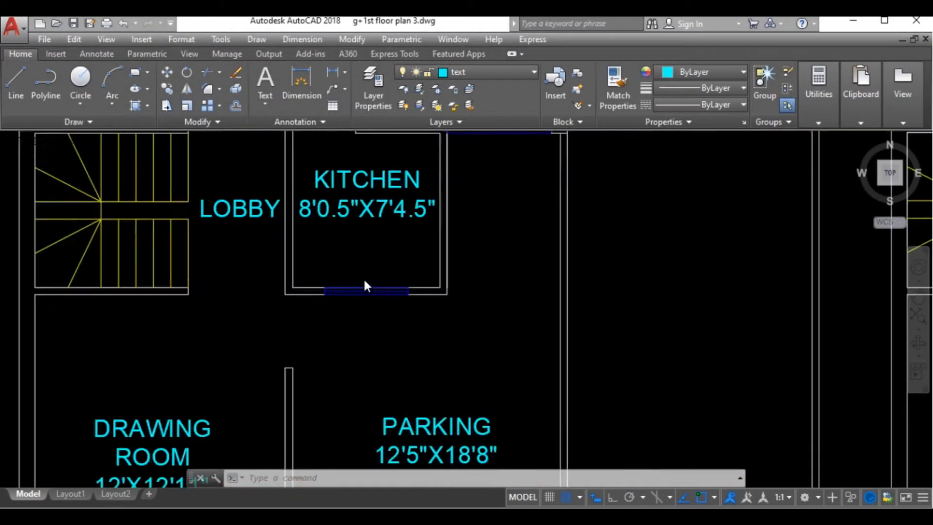
scroll(231, 261, "down", 10)
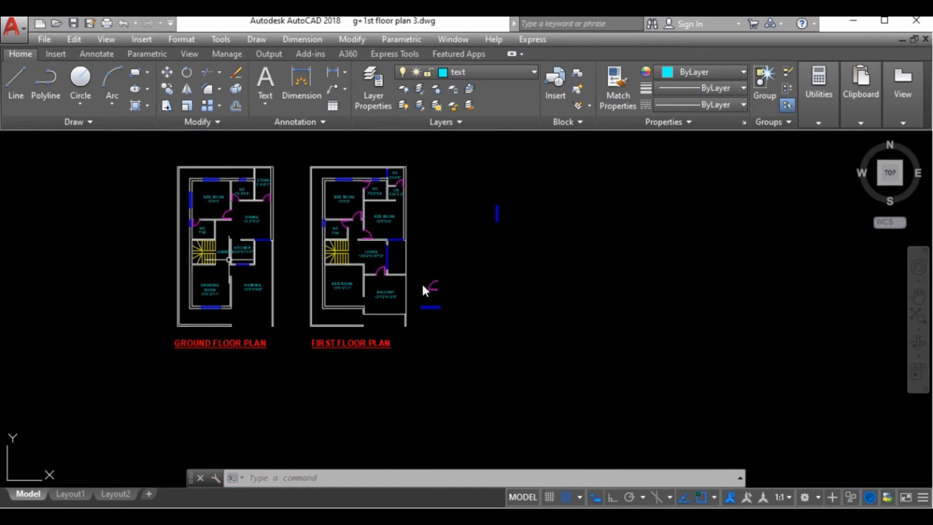
scroll(422, 284, "up", 4)
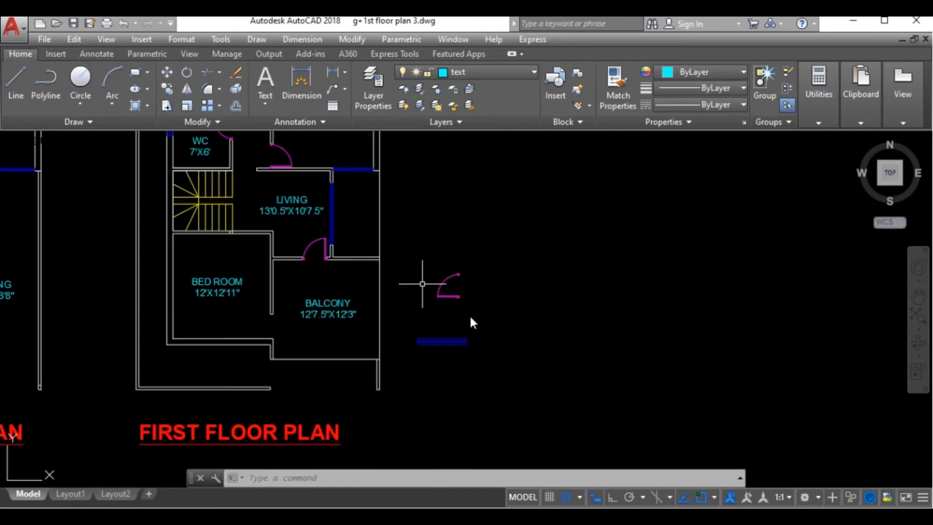
scroll(424, 357, "up", 4)
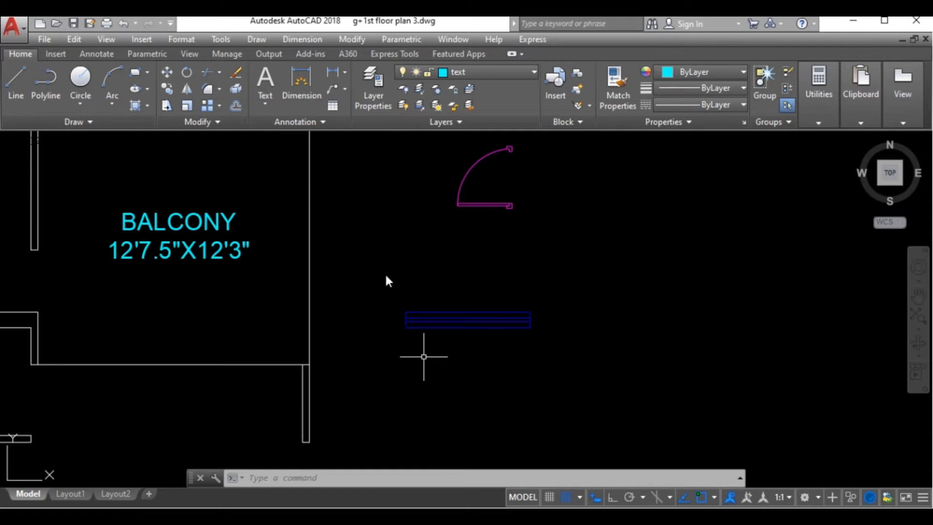
scroll(238, 358, "down", 6)
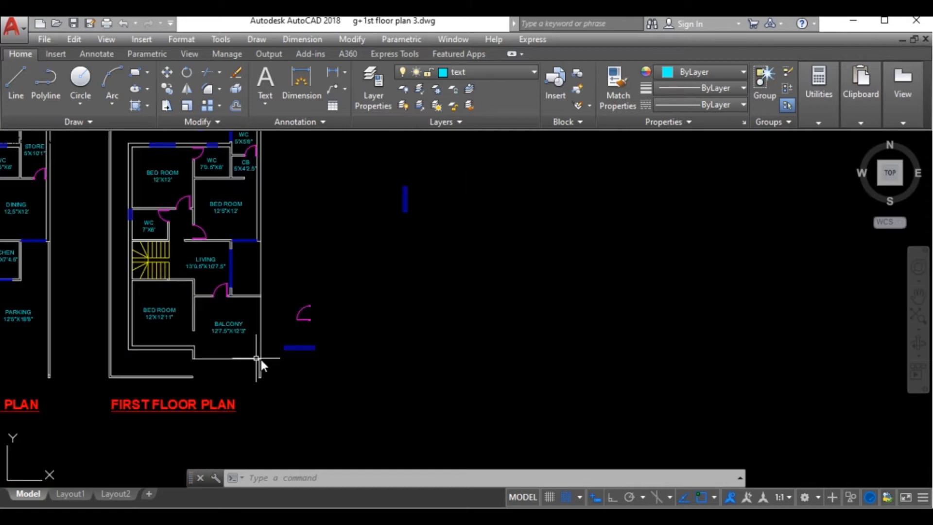
scroll(157, 343, "up", 4)
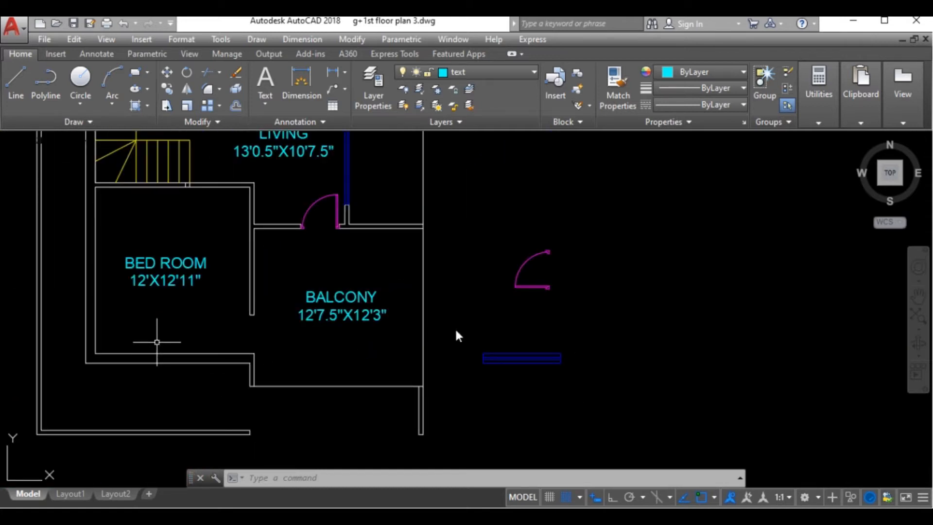
left_click(469, 331)
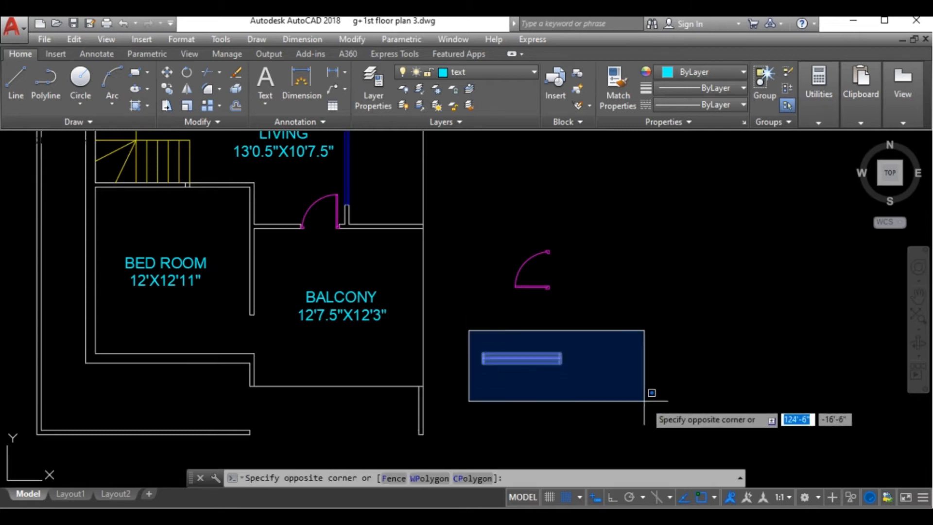
left_click(655, 424)
scroll(458, 369, "up", 4)
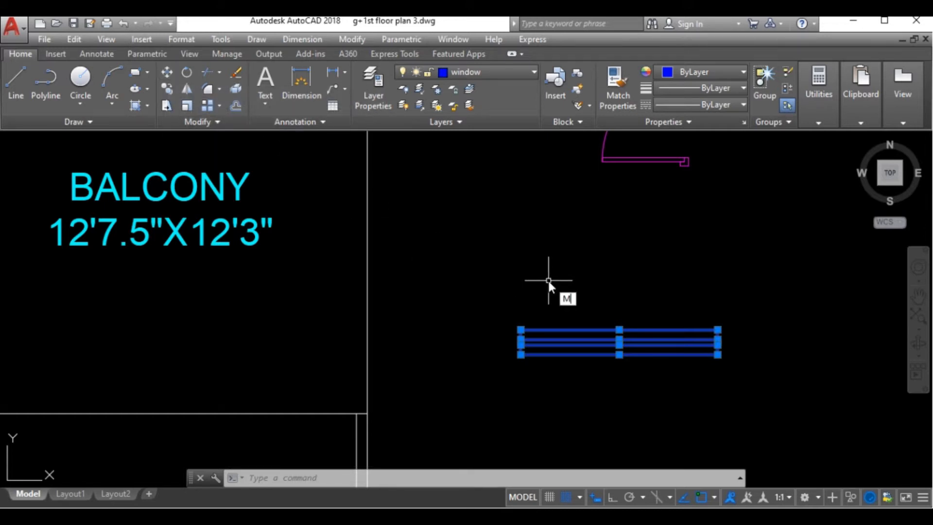
key("Return")
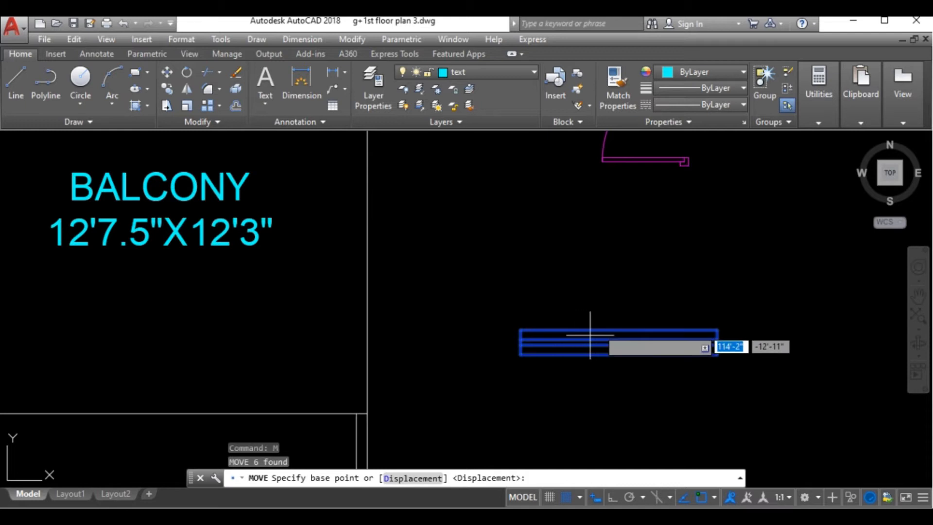
scroll(590, 336, "down", 2)
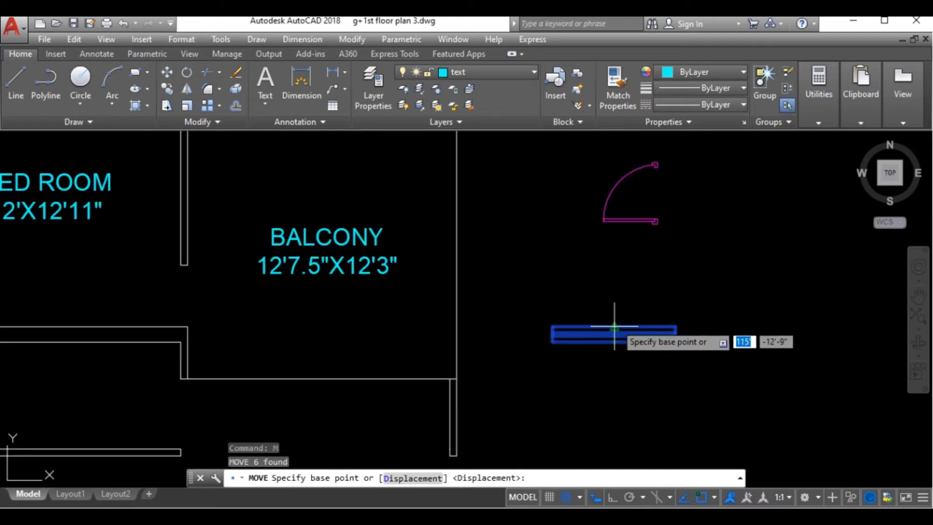
left_click(614, 326)
scroll(620, 313, "down", 2)
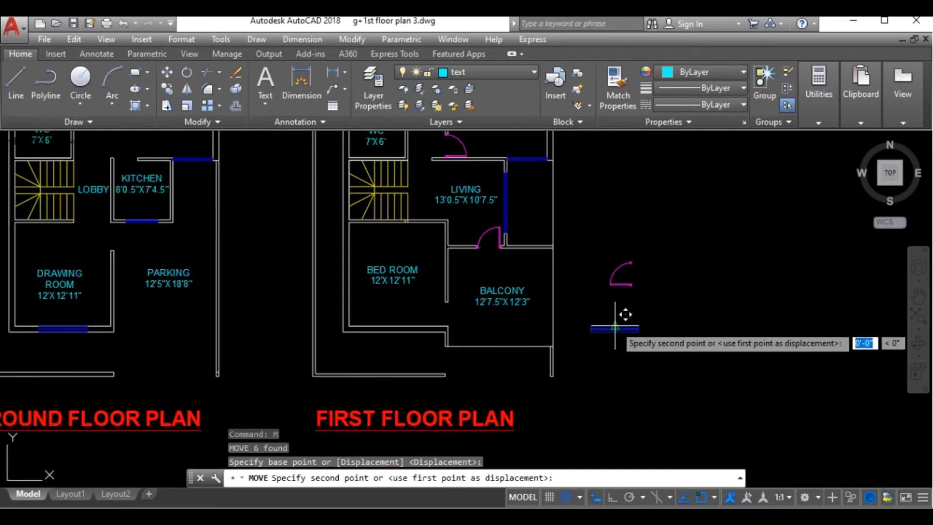
scroll(409, 314, "up", 4)
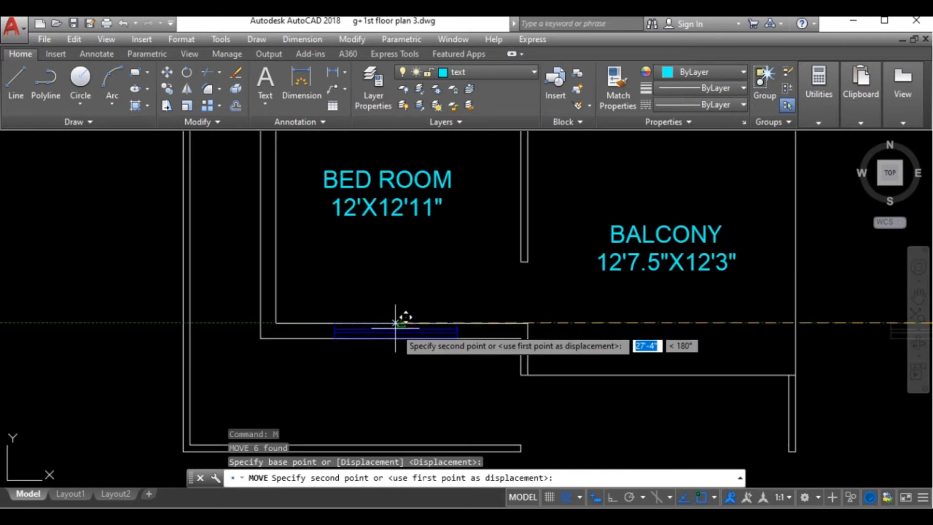
left_click(398, 322)
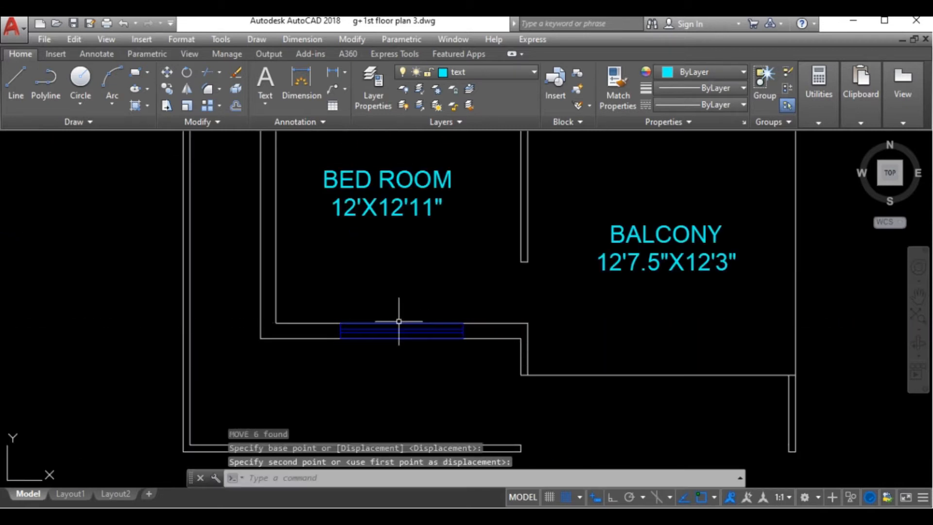
Move the loose door by its lower frame corner to the wall corner at the opening between the first floor's 12'X12'11" bedroom and the balcony.
scroll(401, 321, "down", 5)
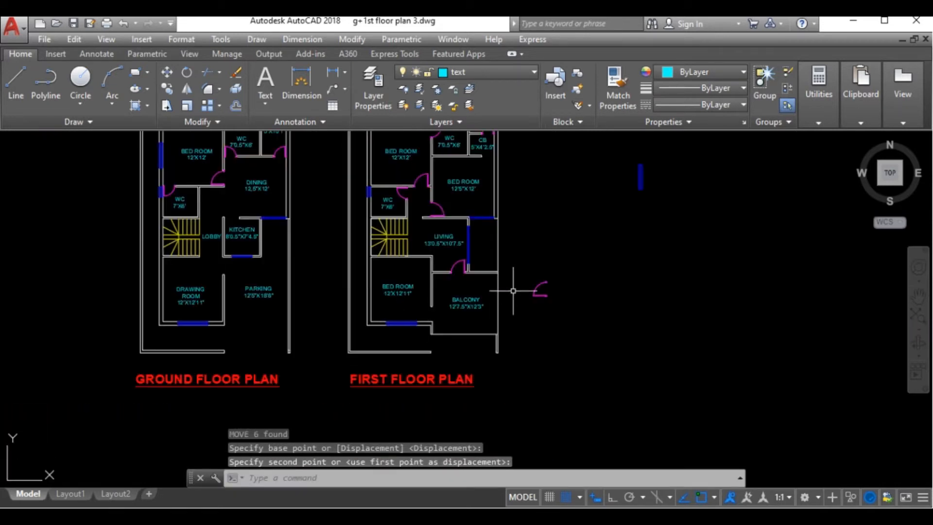
scroll(513, 291, "up", 2)
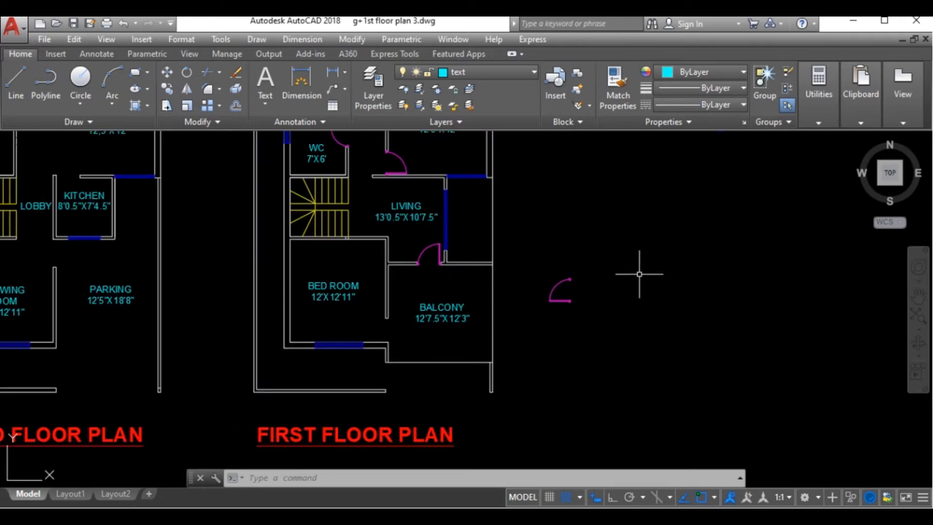
scroll(577, 329, "up", 4)
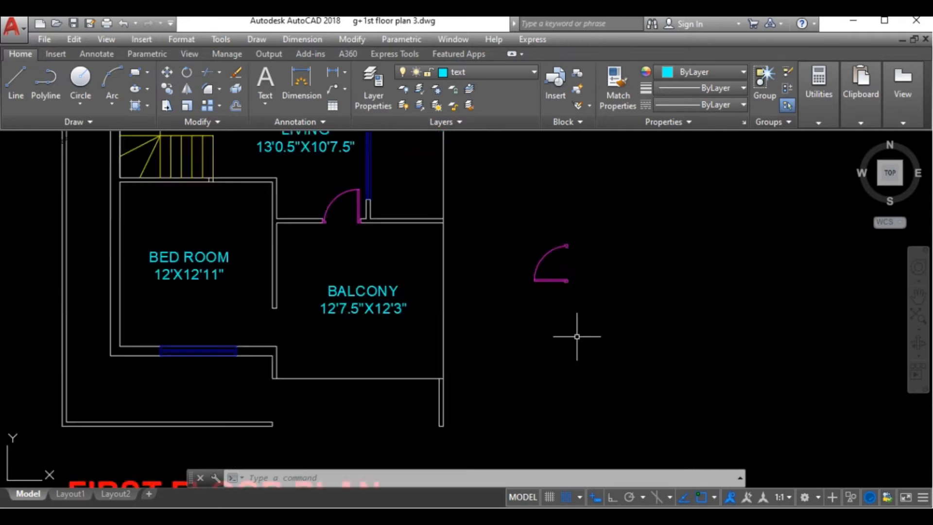
left_click(464, 151)
left_click(615, 316)
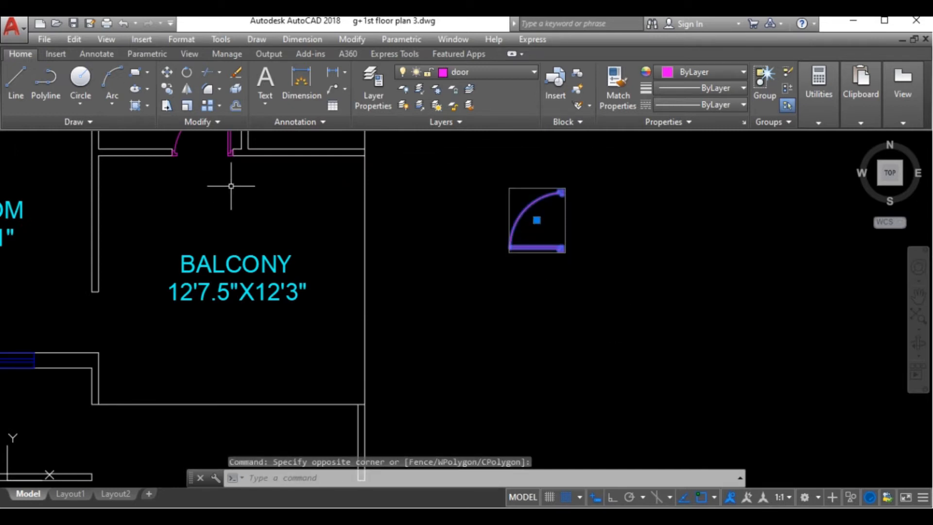
left_click(167, 73)
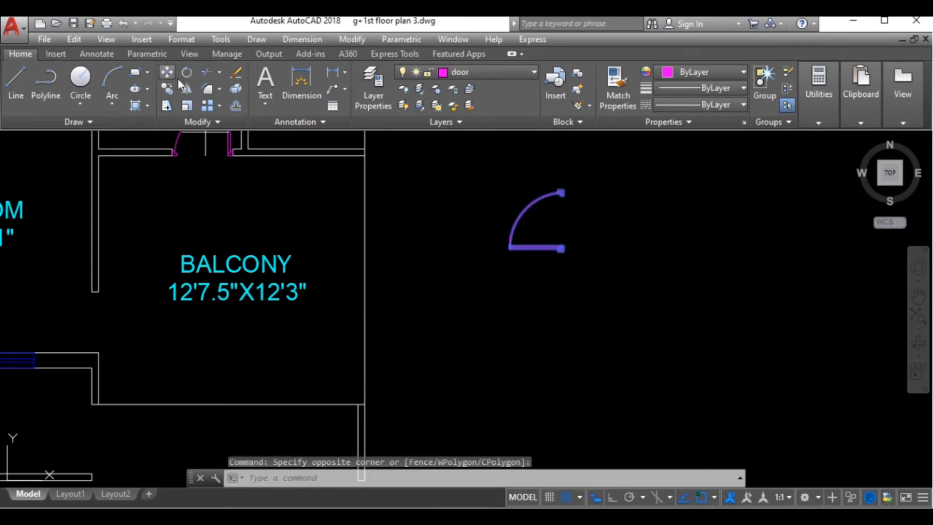
scroll(538, 252, "up", 2)
scroll(542, 250, "up", 2)
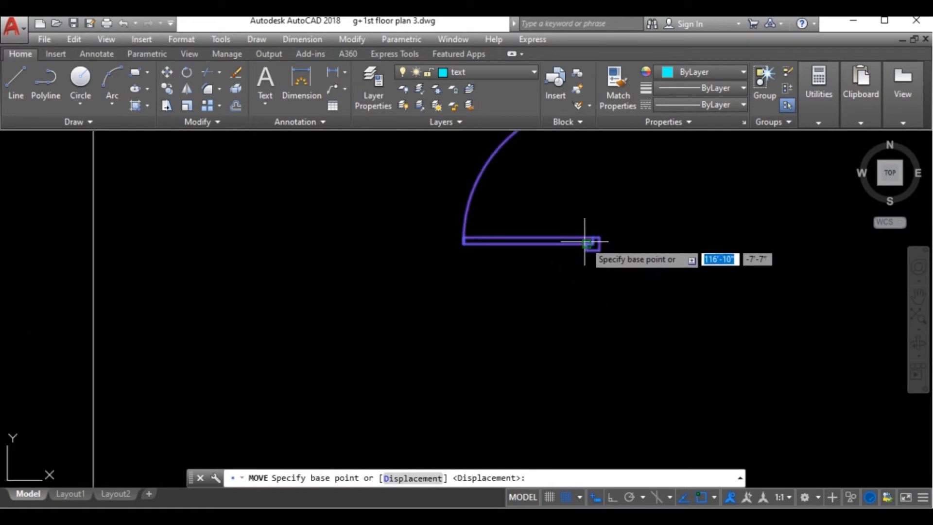
scroll(621, 246, "down", 4)
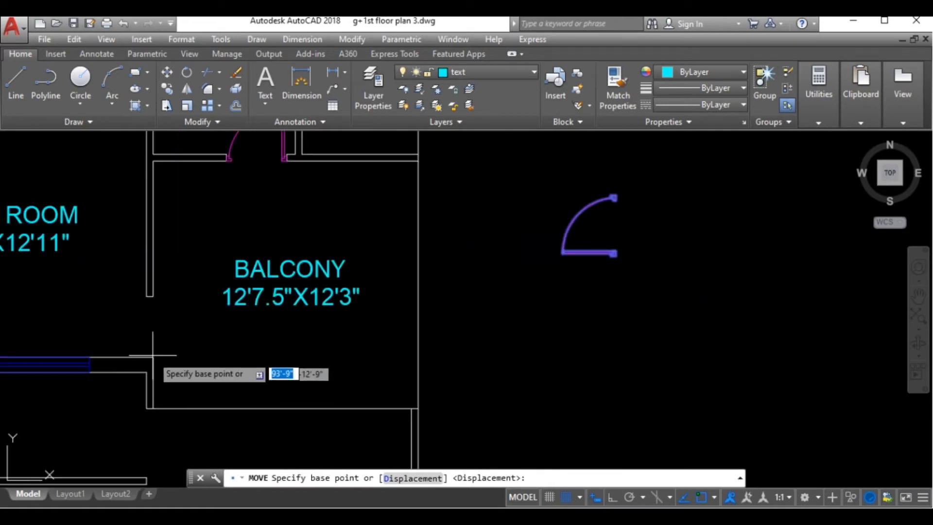
scroll(602, 252, "up", 3)
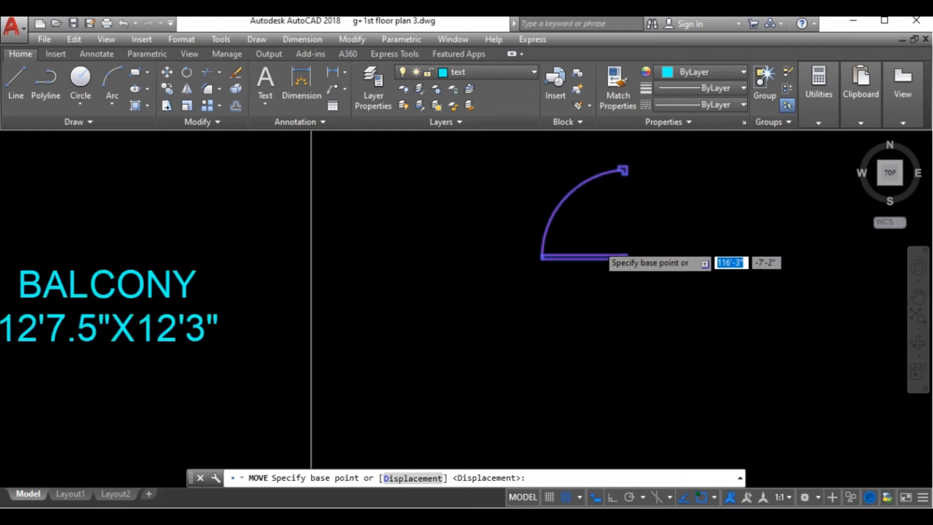
left_click(643, 274)
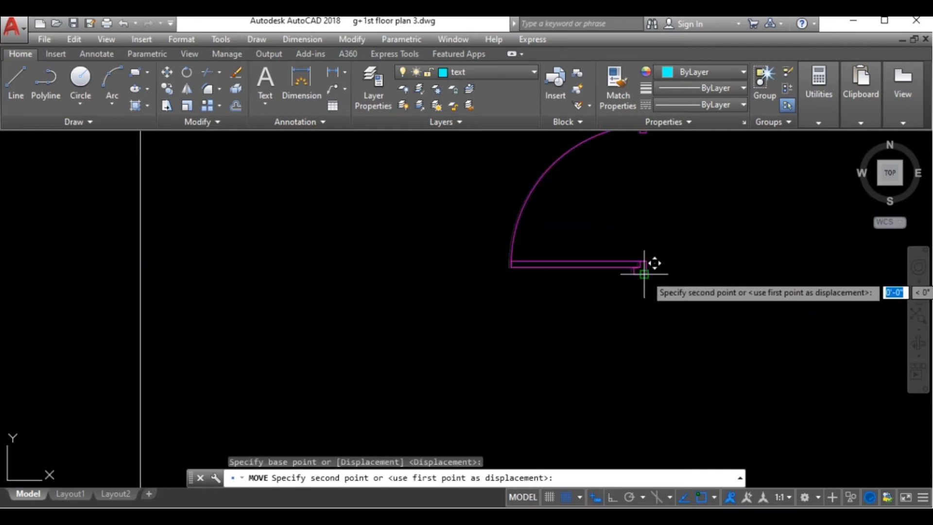
scroll(652, 267, "down", 4)
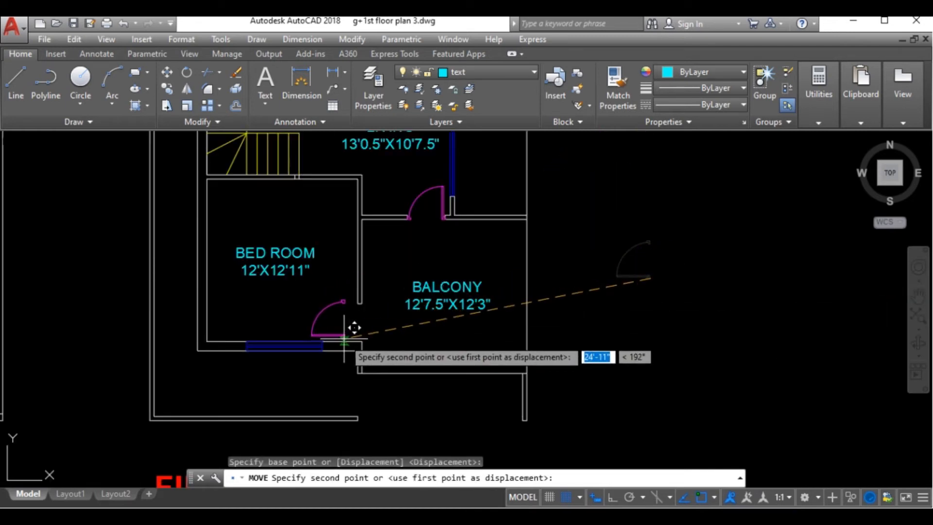
scroll(352, 323, "up", 5)
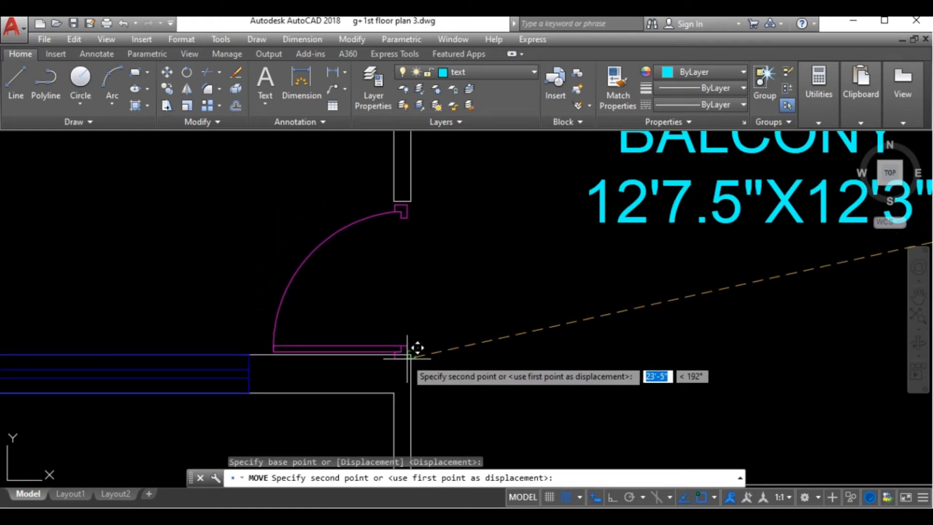
left_click(411, 355)
Move the loose vertical window by the midpoint of its left side to the empty area just outside the first floor's 12'5"X12' bedroom.
scroll(427, 344, "down", 6)
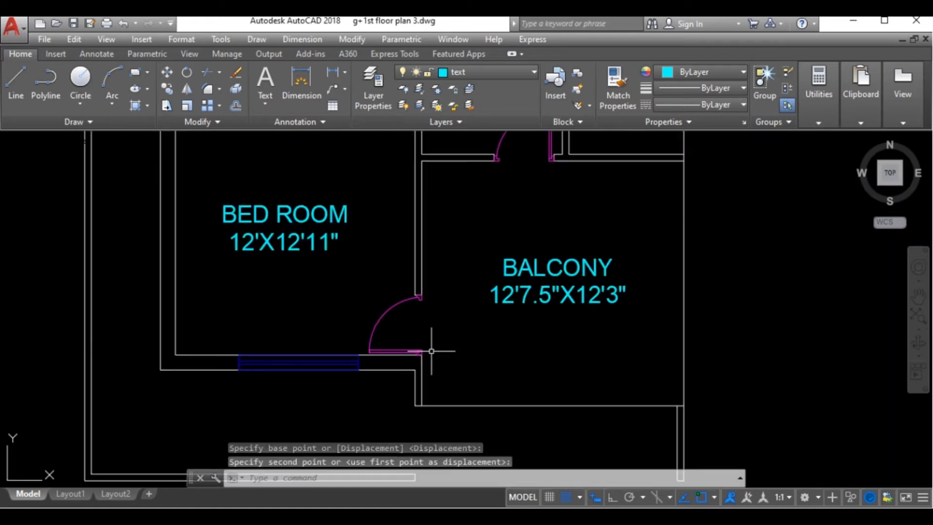
scroll(634, 161, "up", 8)
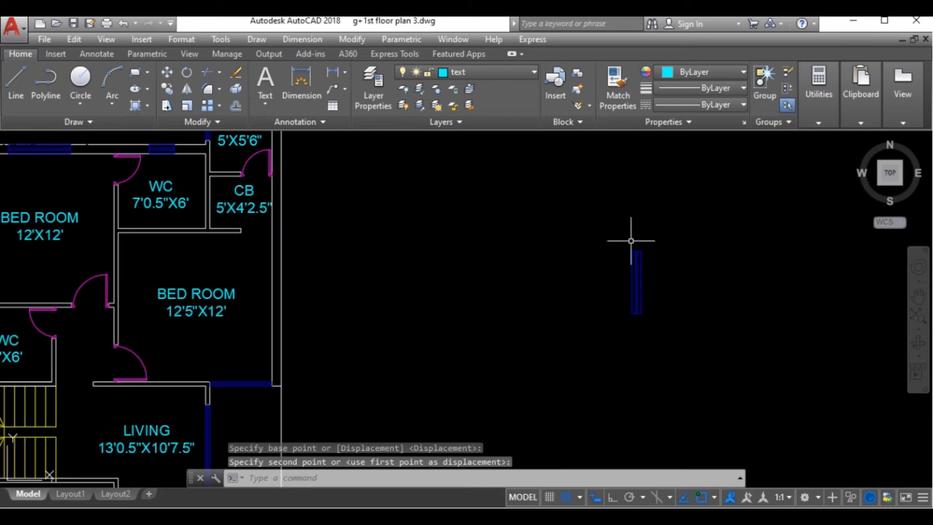
scroll(589, 188, "down", 4)
left_click(573, 179)
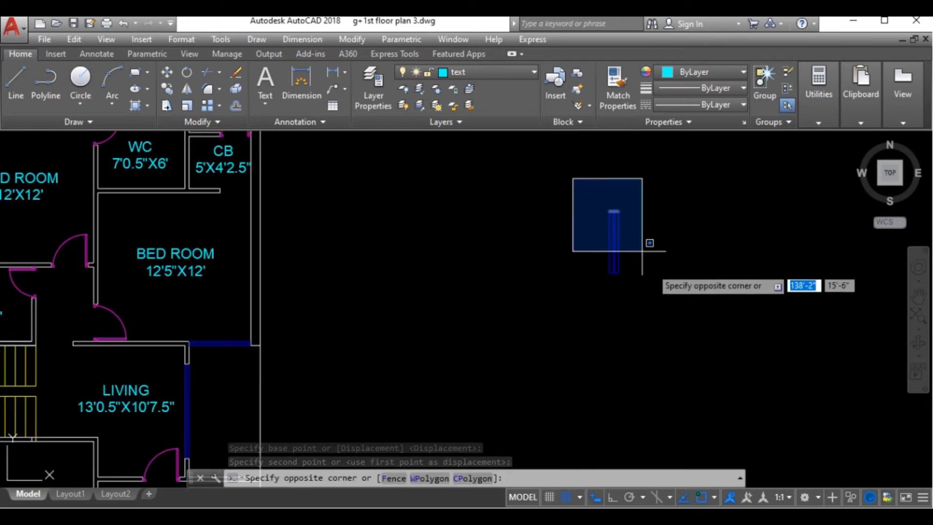
left_click(685, 344)
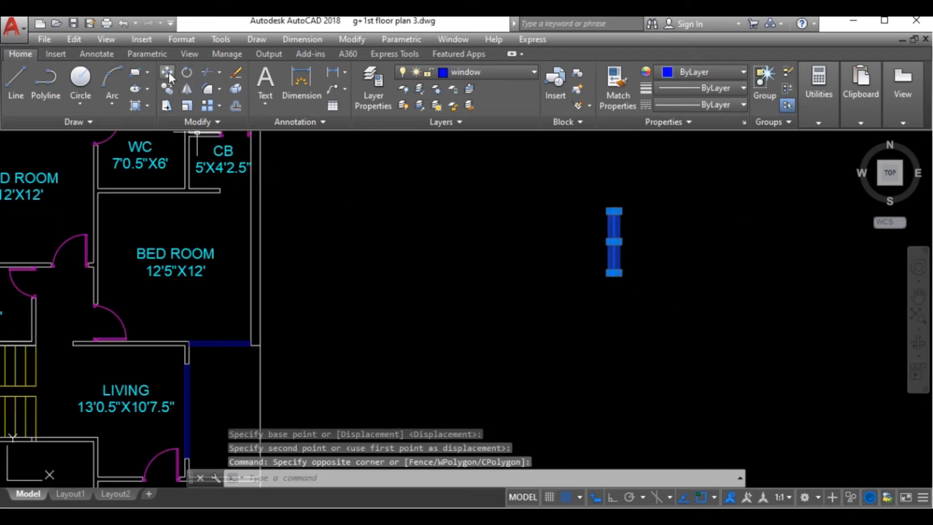
type("m")
key("Return")
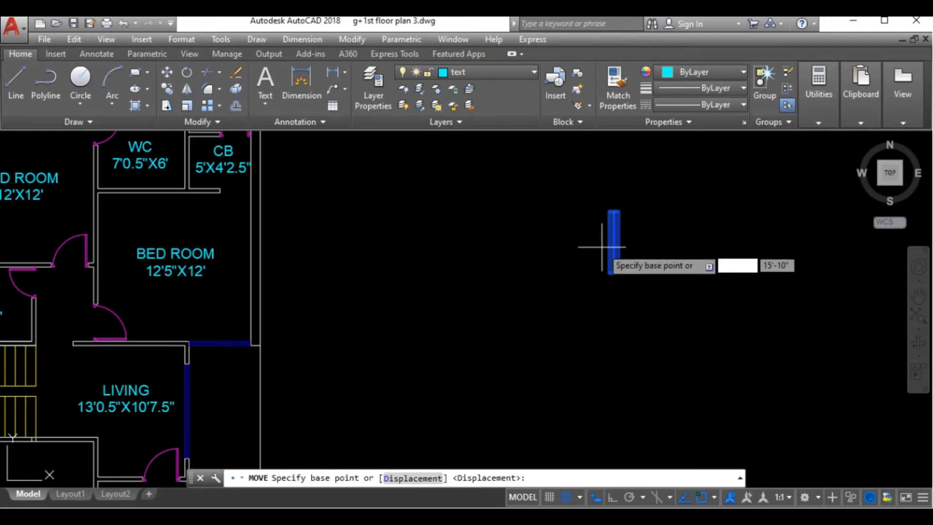
scroll(539, 263, "down", 4)
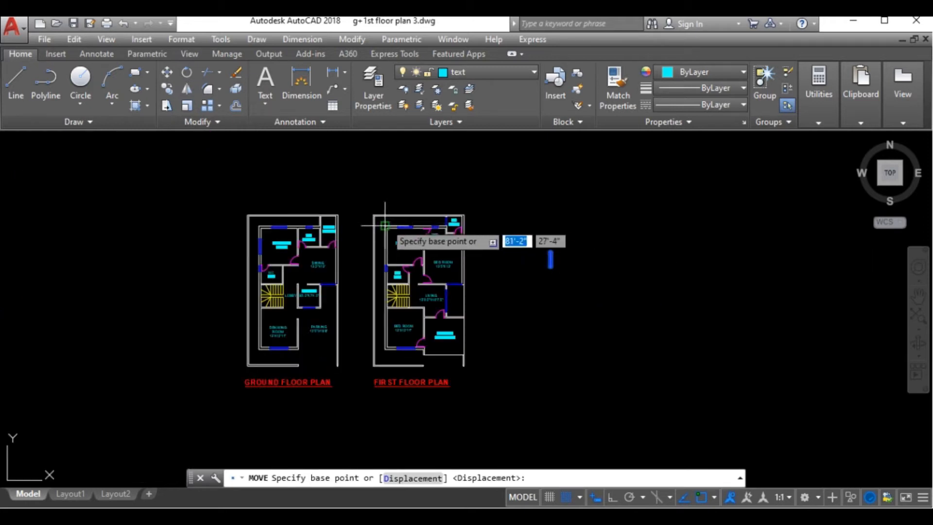
scroll(383, 223, "up", 2)
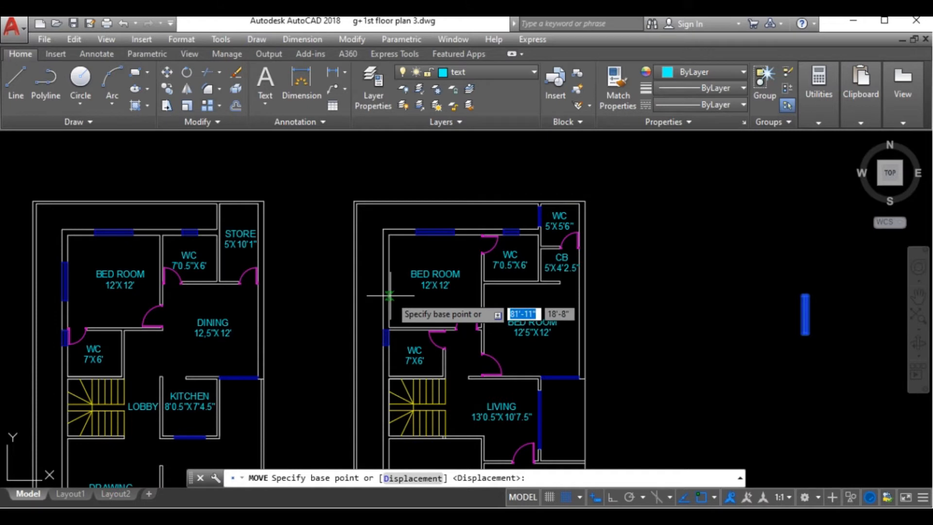
scroll(390, 295, "up", 5)
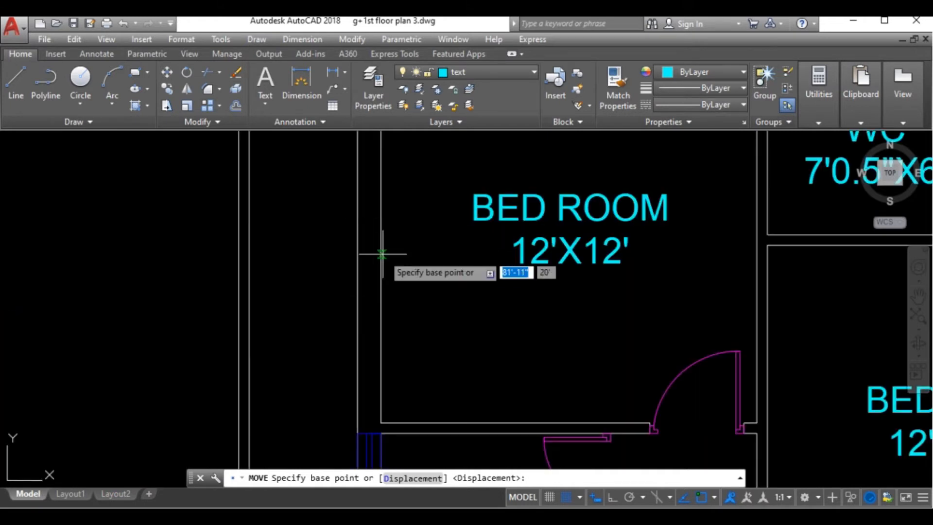
scroll(382, 272, "down", 2)
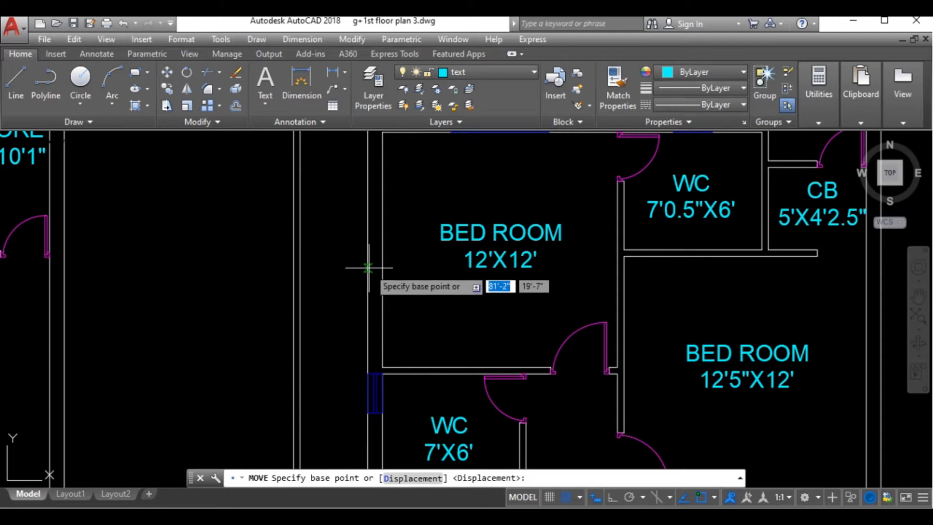
scroll(362, 274, "down", 3)
scroll(368, 270, "up", 1)
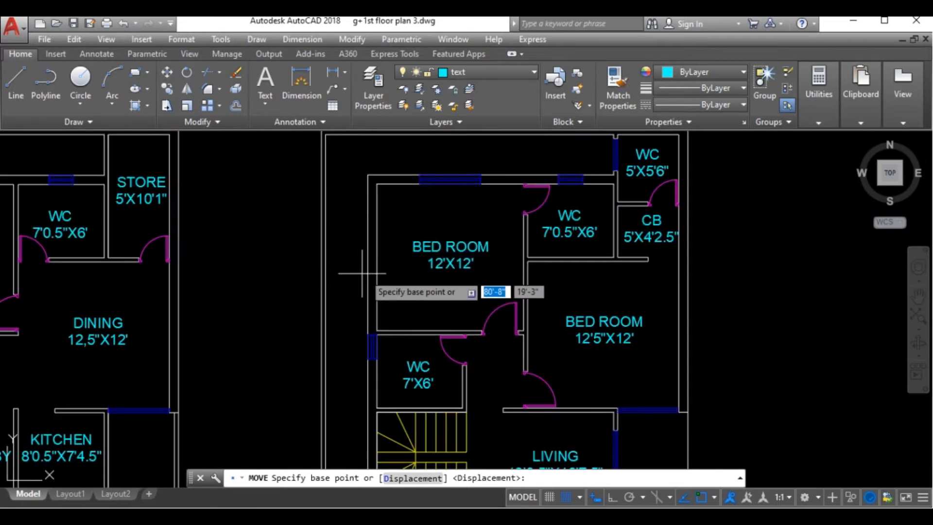
scroll(364, 272, "down", 3)
scroll(629, 272, "up", 4)
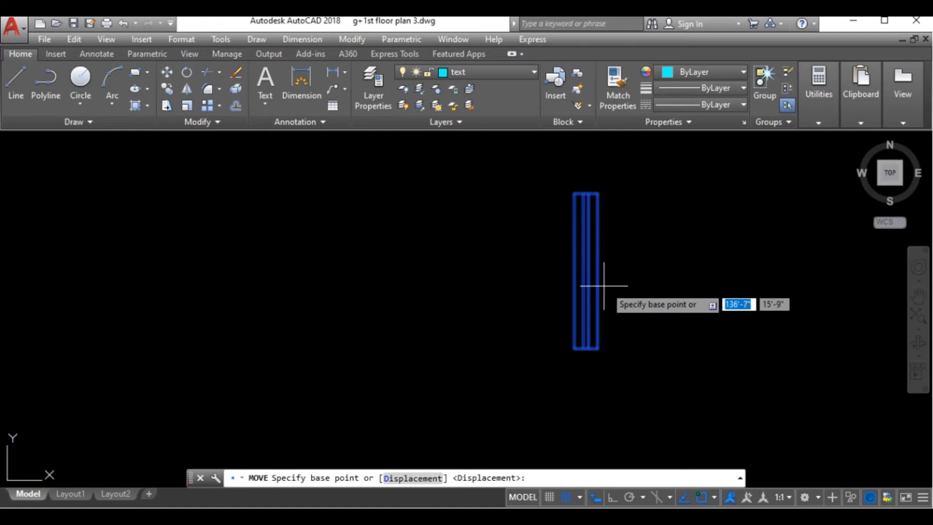
left_click(575, 271)
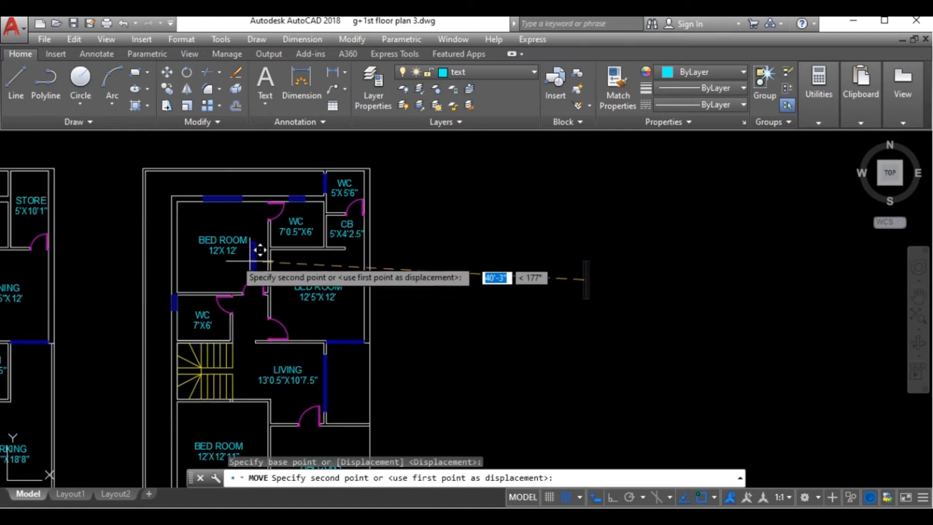
scroll(182, 239, "up", 3)
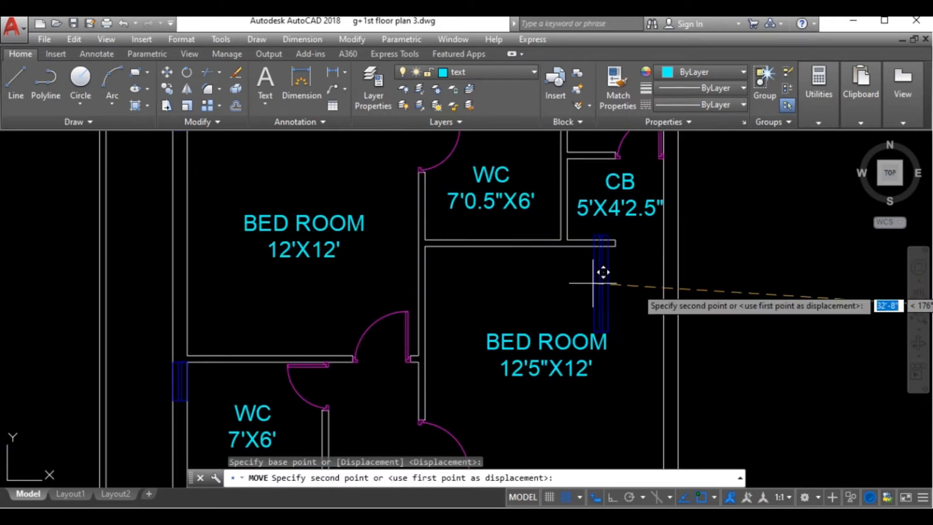
left_click(753, 289)
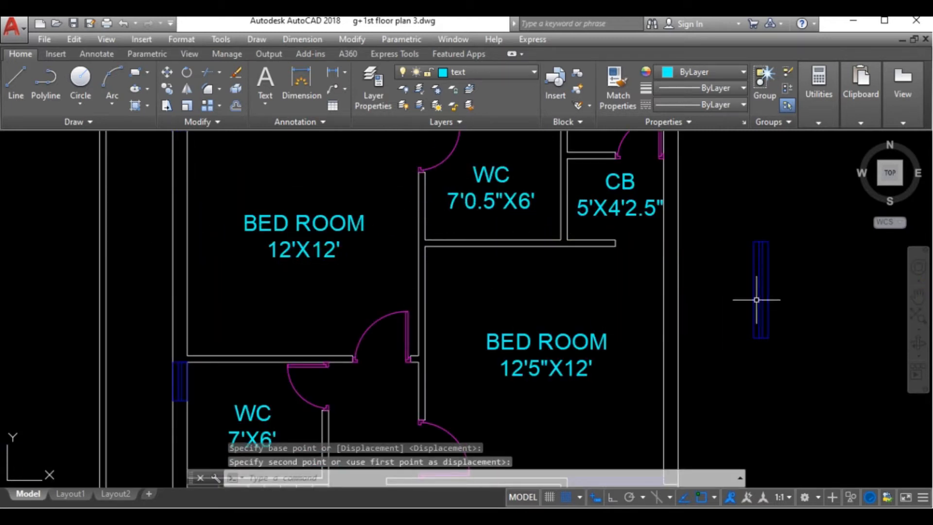
Move the vertical window by the midpoint of its right side onto the inner face of the left wall of the first floor's 12'X12' bedroom.
left_click(748, 219)
left_click(816, 386)
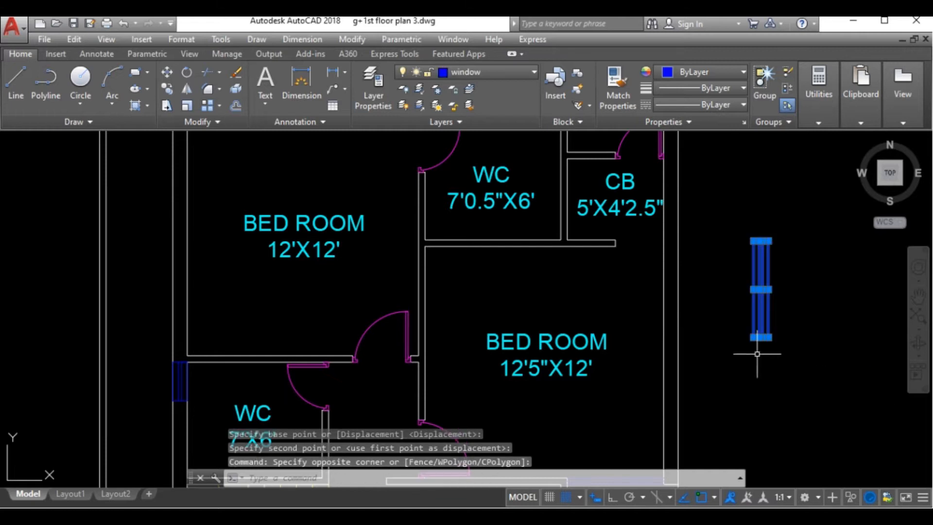
left_click(173, 70)
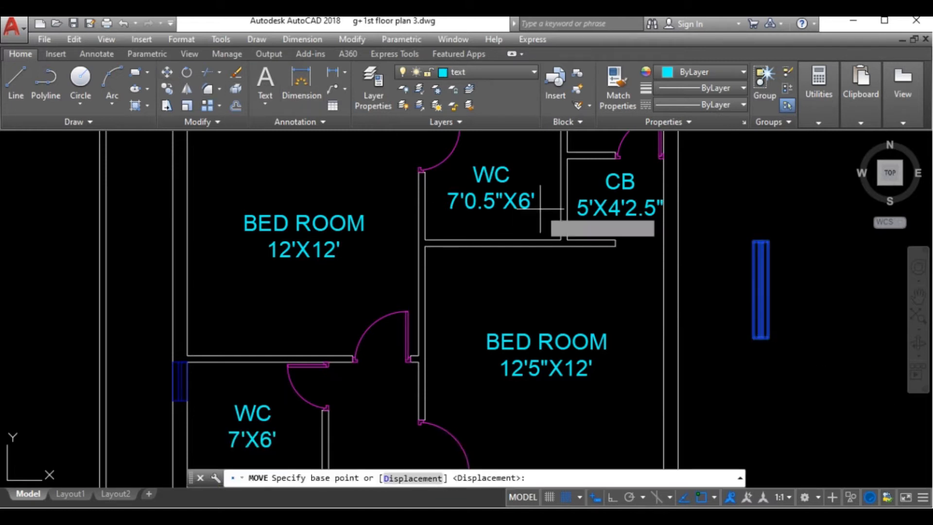
left_click(767, 290)
scroll(755, 292, "down", 6)
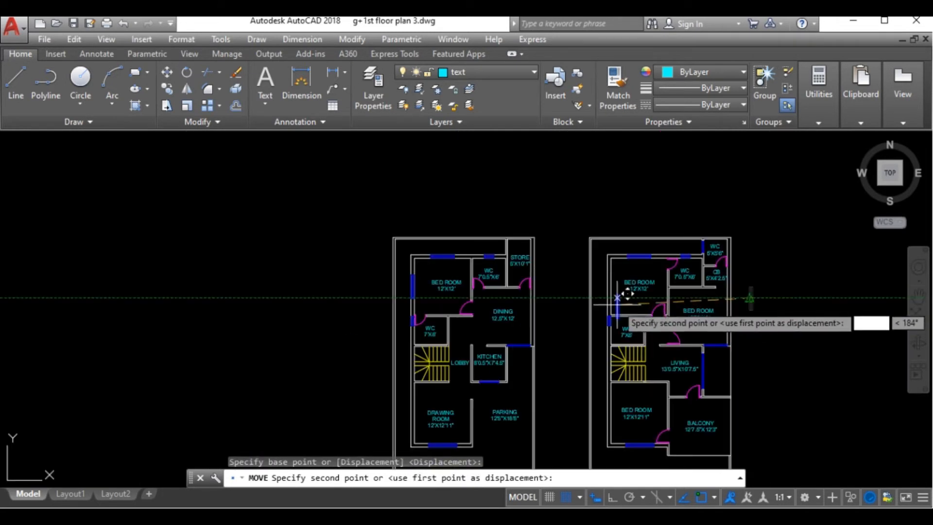
scroll(627, 294, "up", 6)
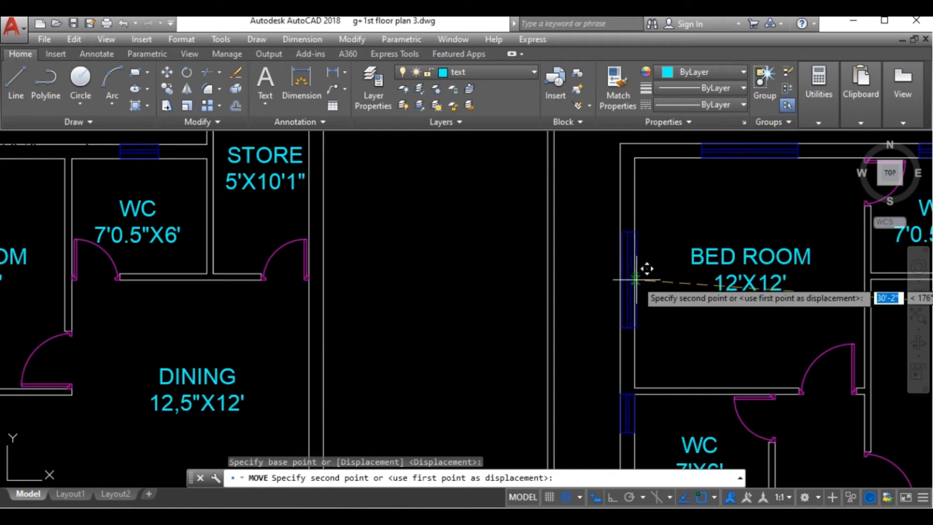
left_click(635, 273)
scroll(626, 272, "down", 8)
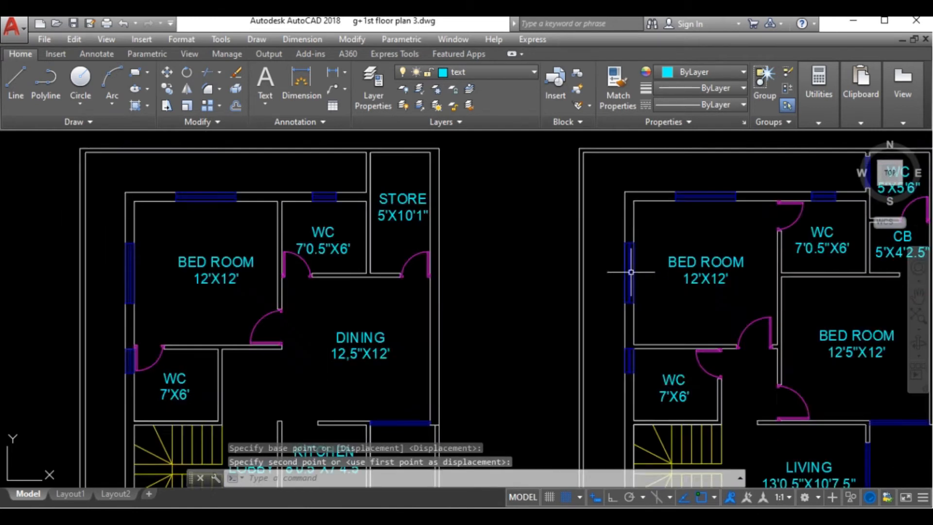
scroll(610, 274, "down", 2)
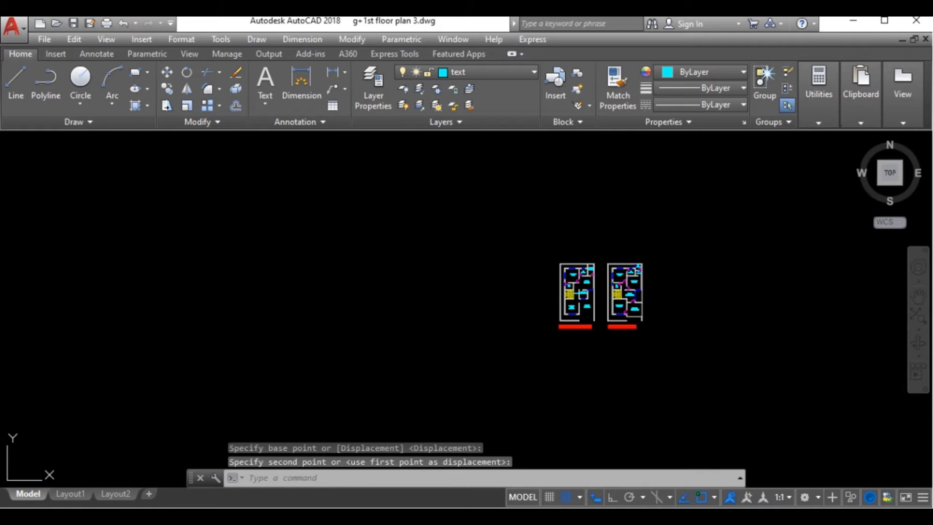
Draw a freehand-sized rectangle in the empty Drawing1.dwg by picking its upper-left and lower-right corners.
scroll(585, 252, "up", 5)
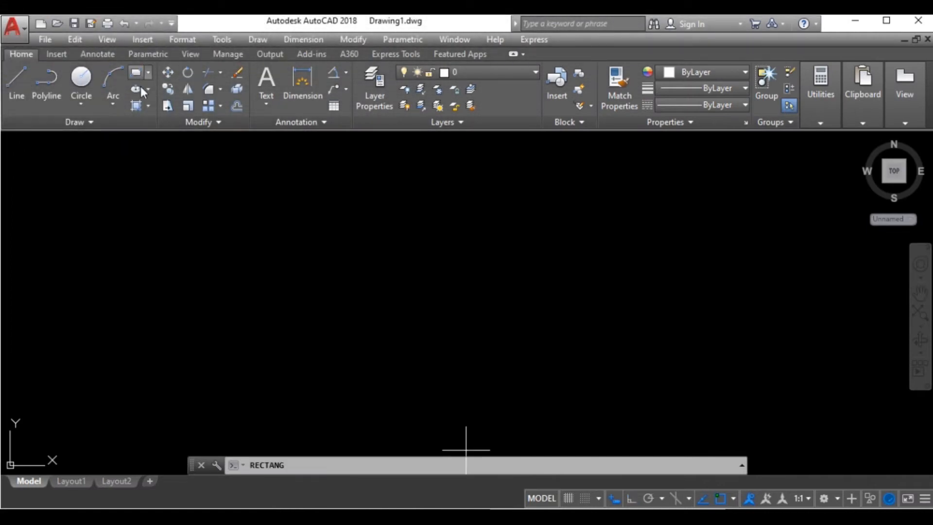
left_click(307, 250)
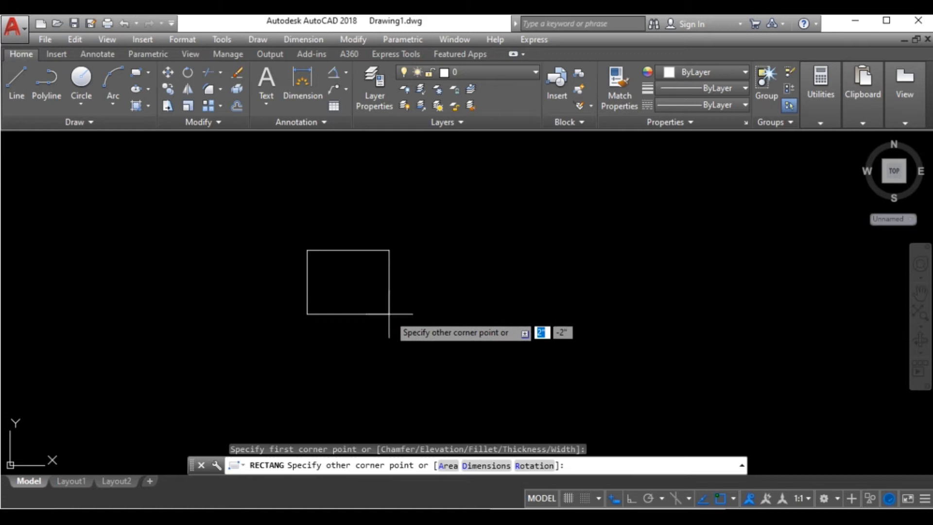
left_click(438, 357)
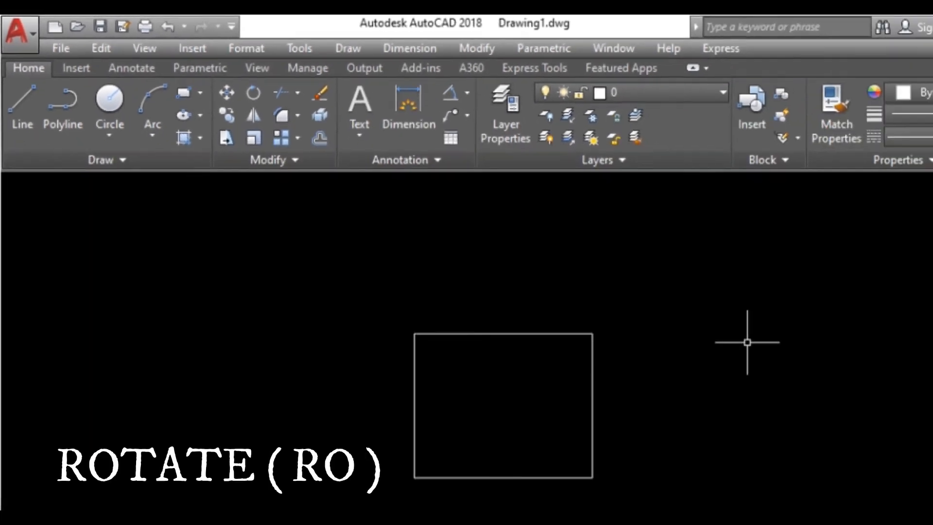
Rotate the rectangle 45 degrees about its lower-right corner.
type("R")
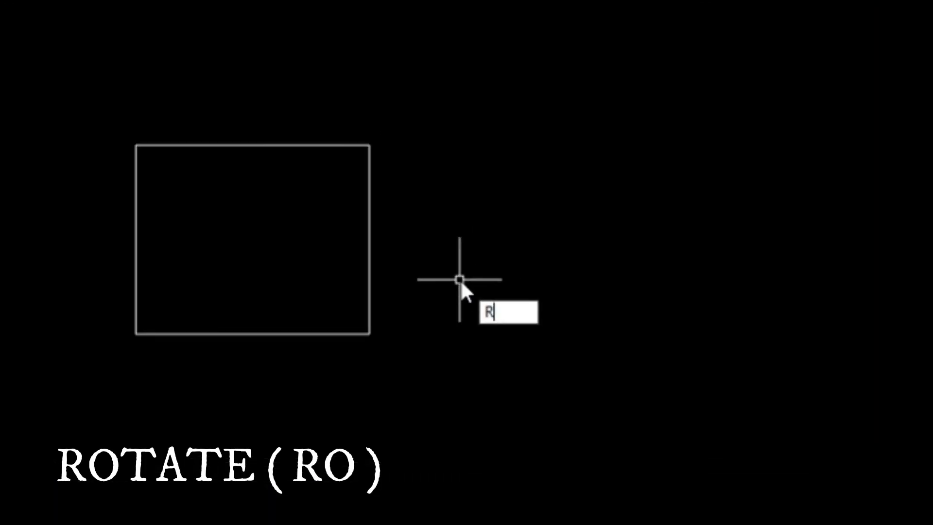
type("O")
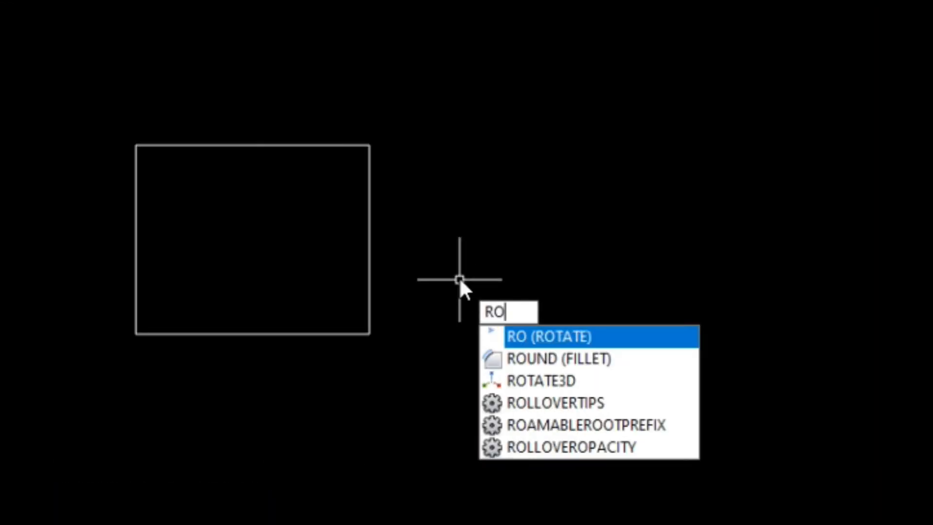
key("Return")
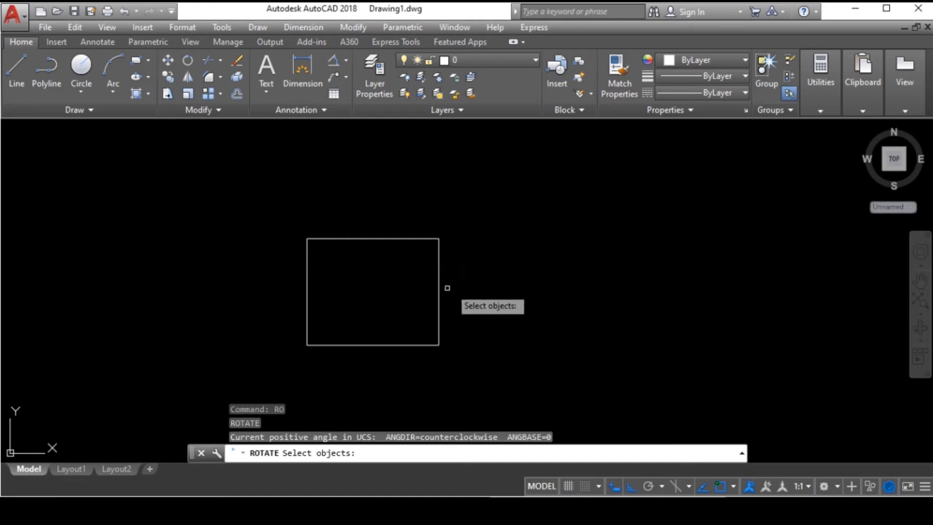
scroll(402, 290, "down", 4)
scroll(436, 310, "up", 6)
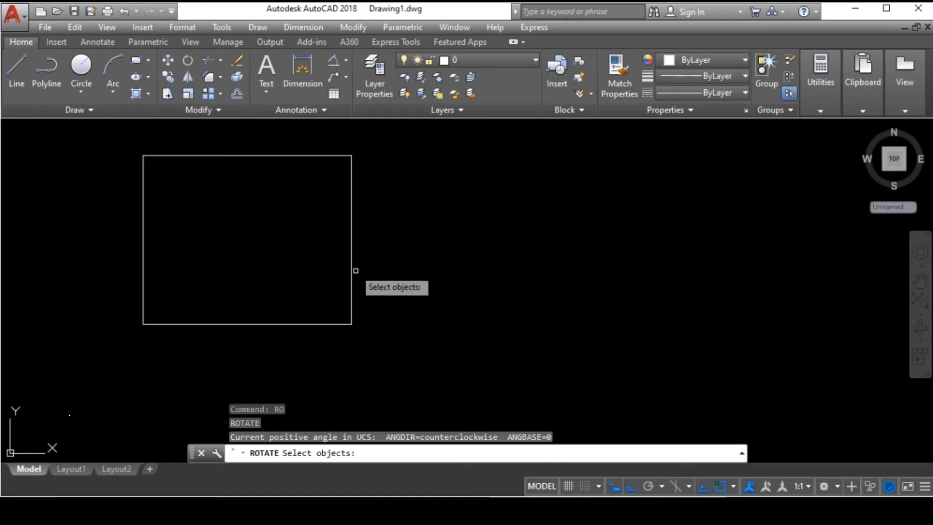
left_click(242, 154)
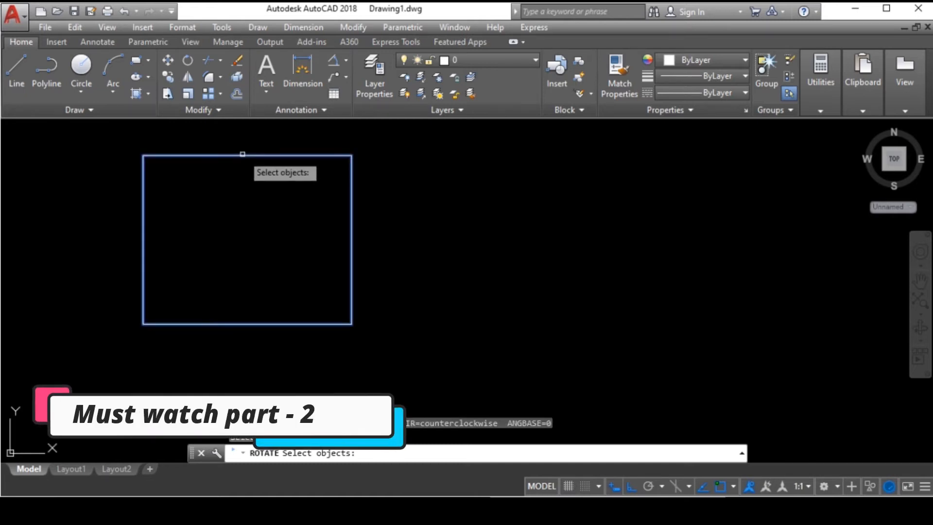
key("Return")
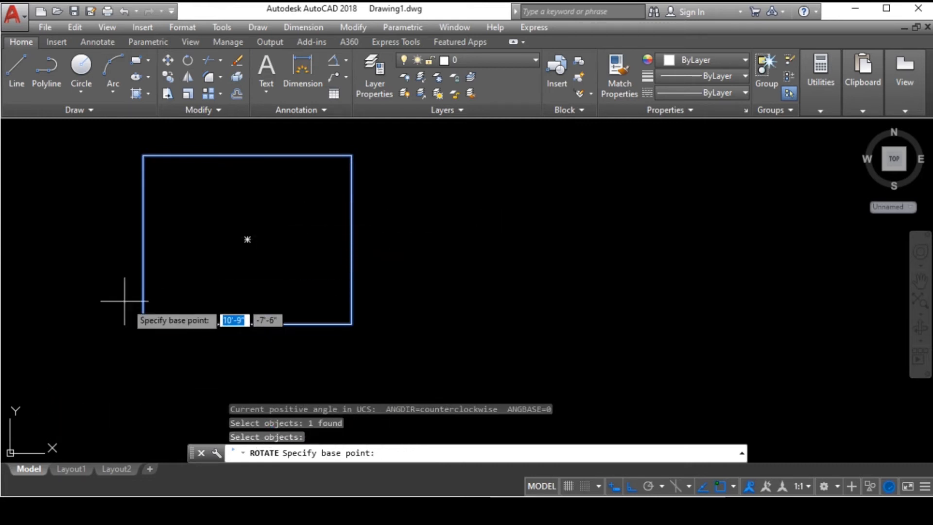
left_click(352, 324)
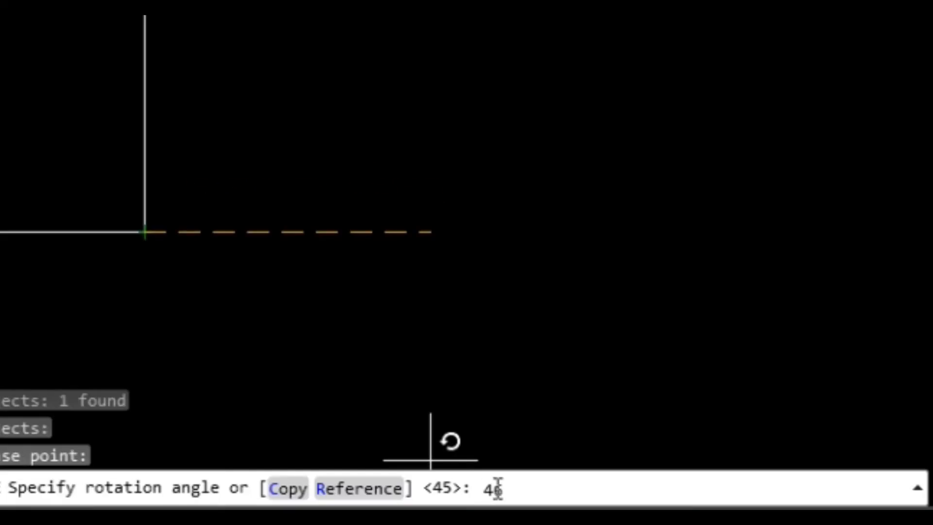
type("5")
key("Return")
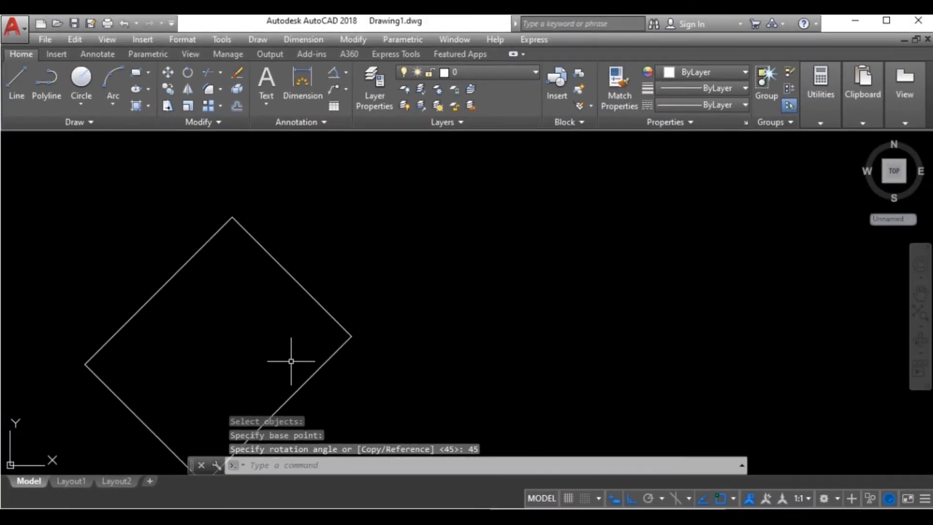
Draw a horizontal reference line to the right from the rotated rectangle's lowest corner.
scroll(322, 270, "down", 4)
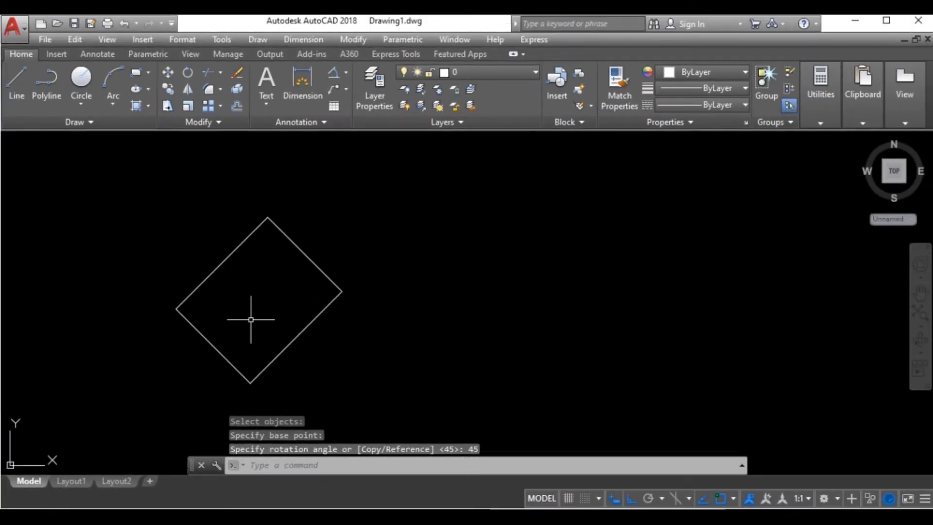
left_click(22, 95)
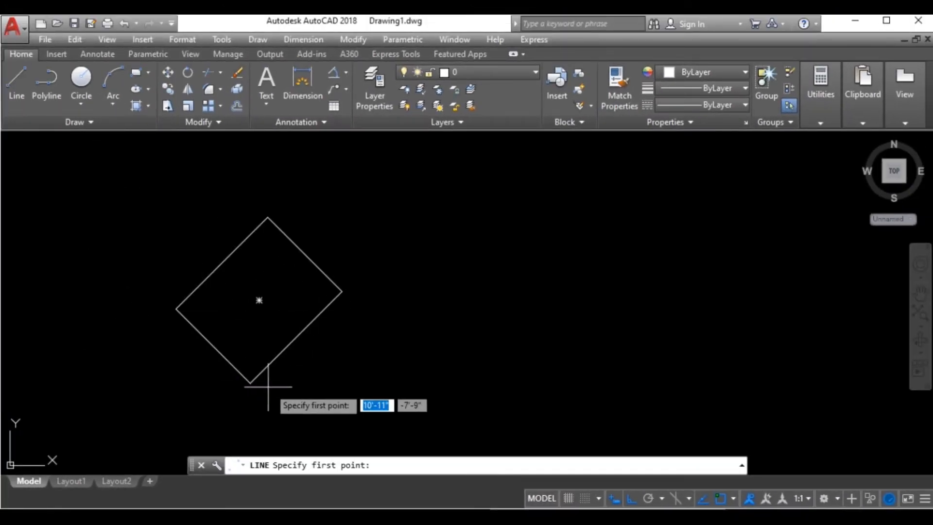
left_click(251, 381)
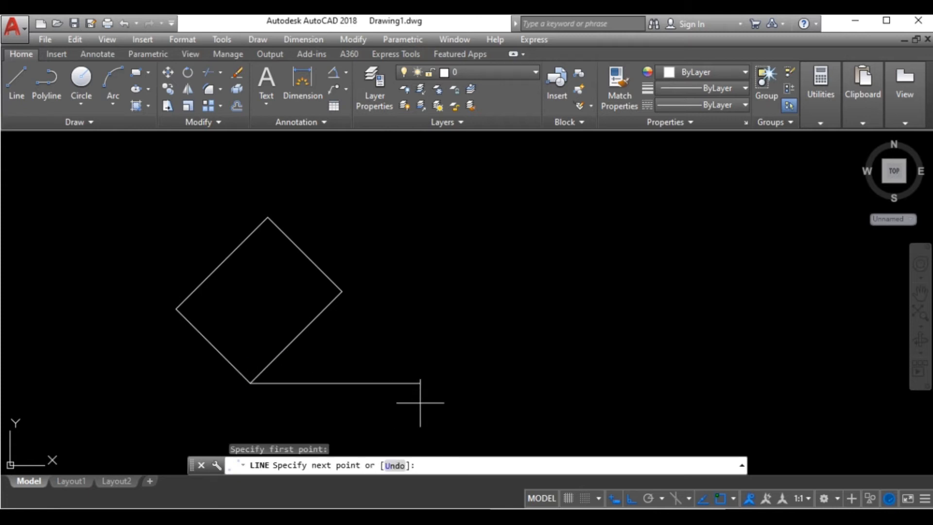
left_click(420, 402)
key("Return")
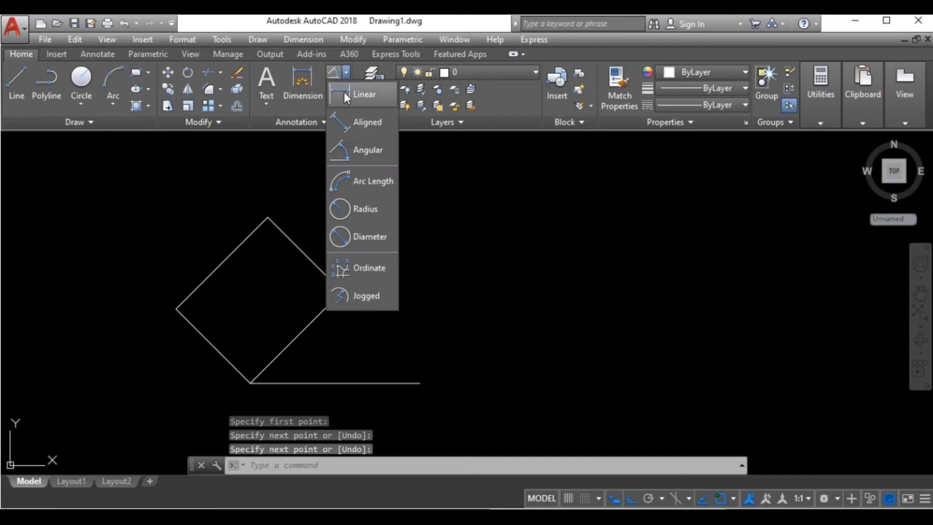
Add an angular dimension between the rotated rectangle's lower-right edge and the horizontal reference line.
left_click(348, 146)
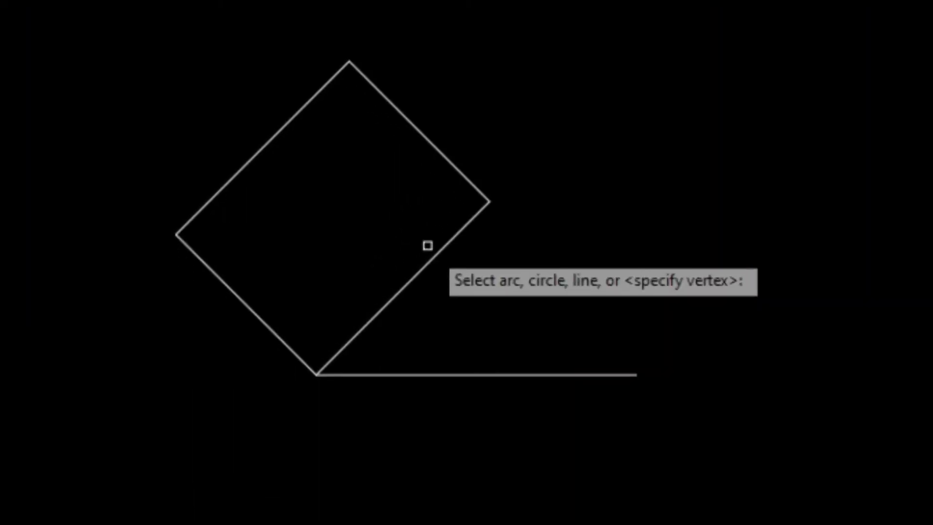
left_click(337, 306)
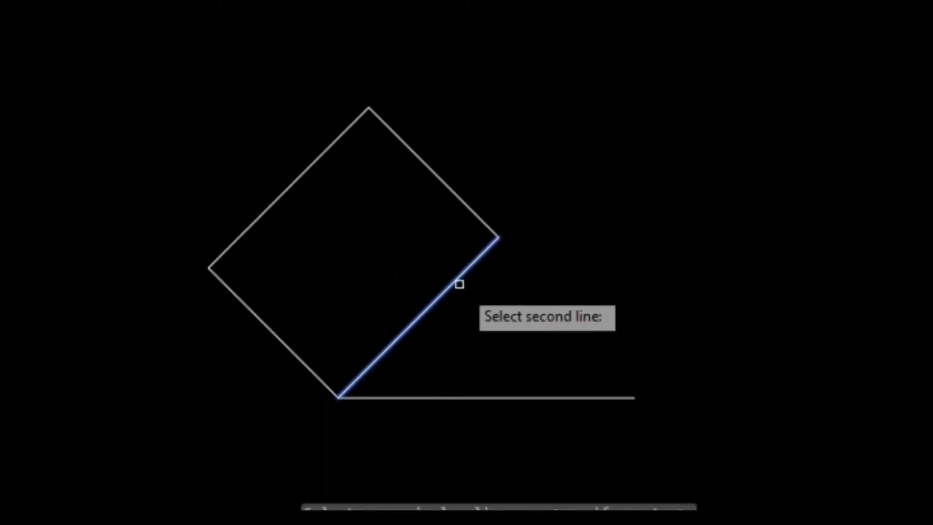
left_click(491, 397)
left_click(523, 354)
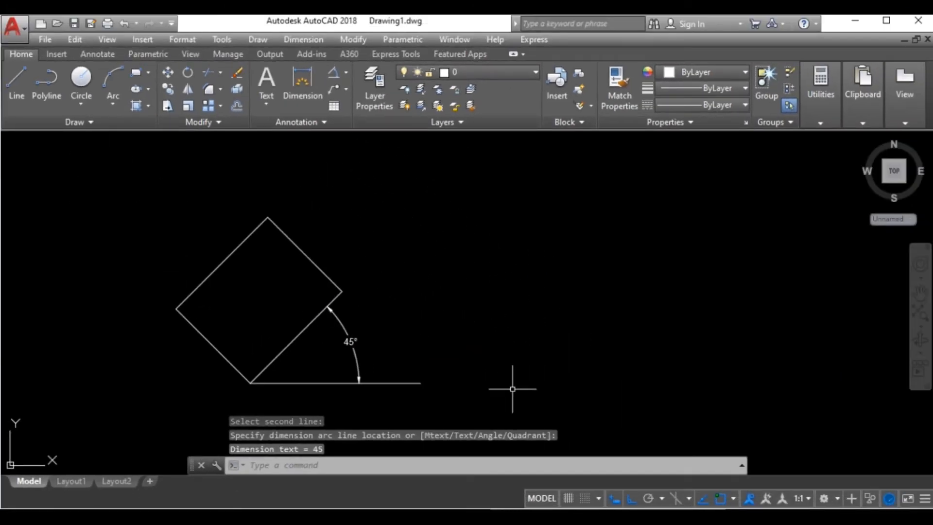
Draw a second freehand-sized rectangle in the empty area to the right of the dimensioned shape.
left_click(131, 71)
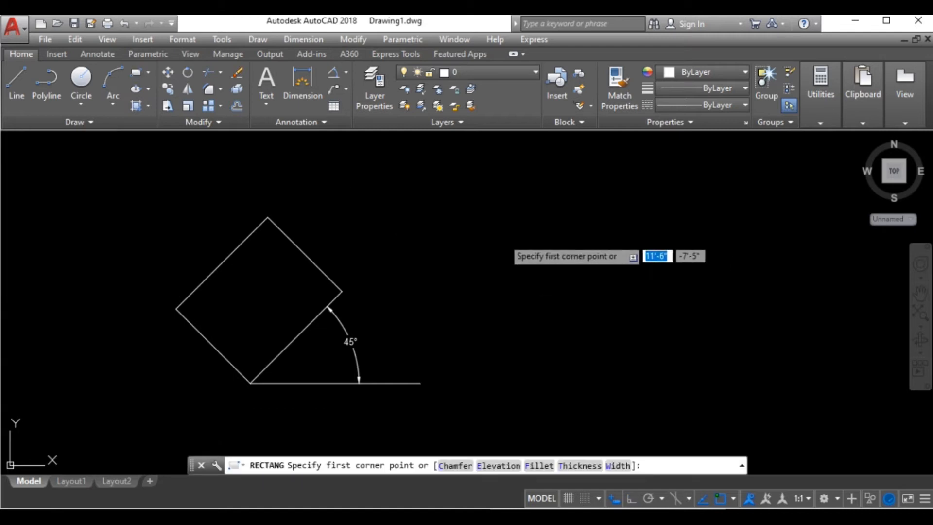
left_click(501, 238)
left_click(646, 349)
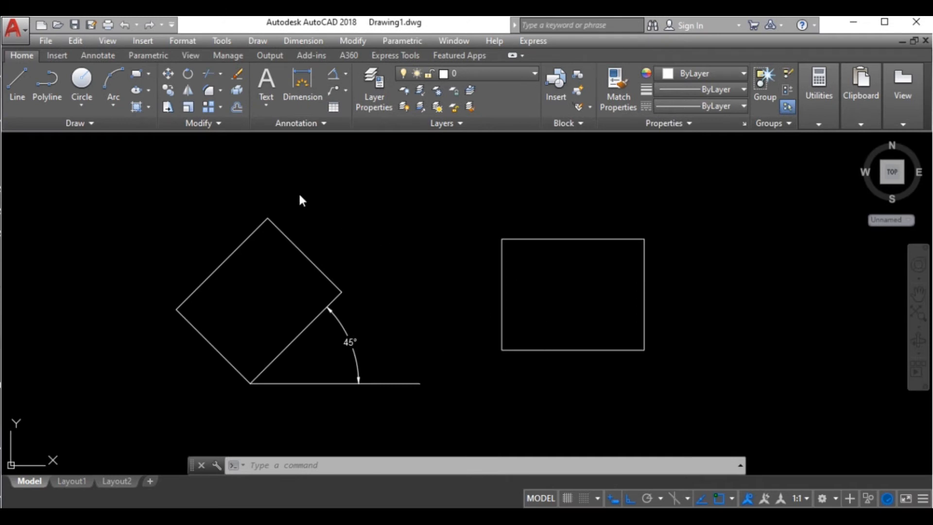
Rotate a copy of the second rectangle 90 degrees clockwise about its lower-right corner, keeping the original.
left_click(190, 75)
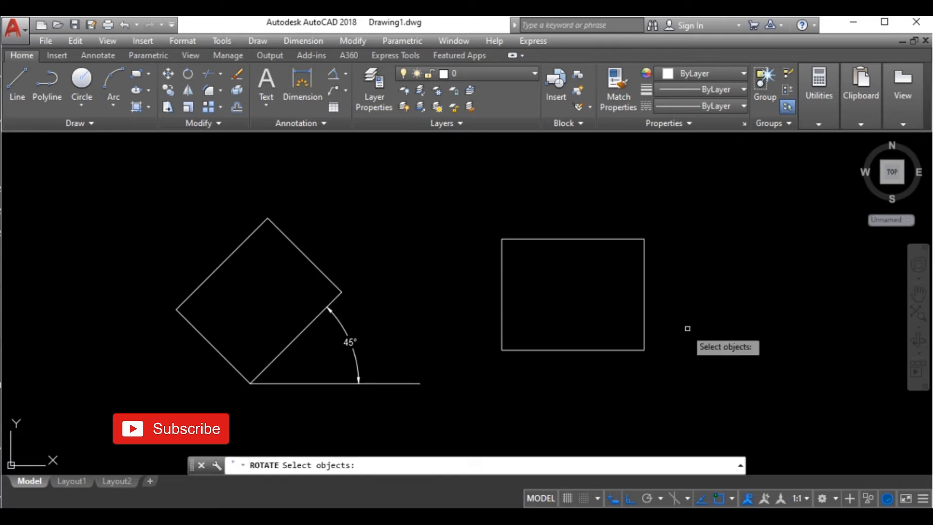
left_click(644, 298)
key("Return")
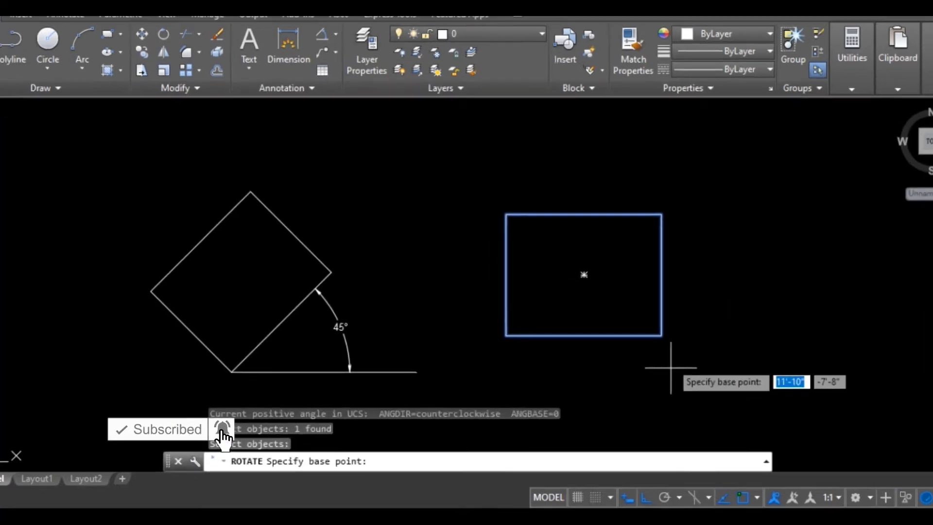
left_click(644, 349)
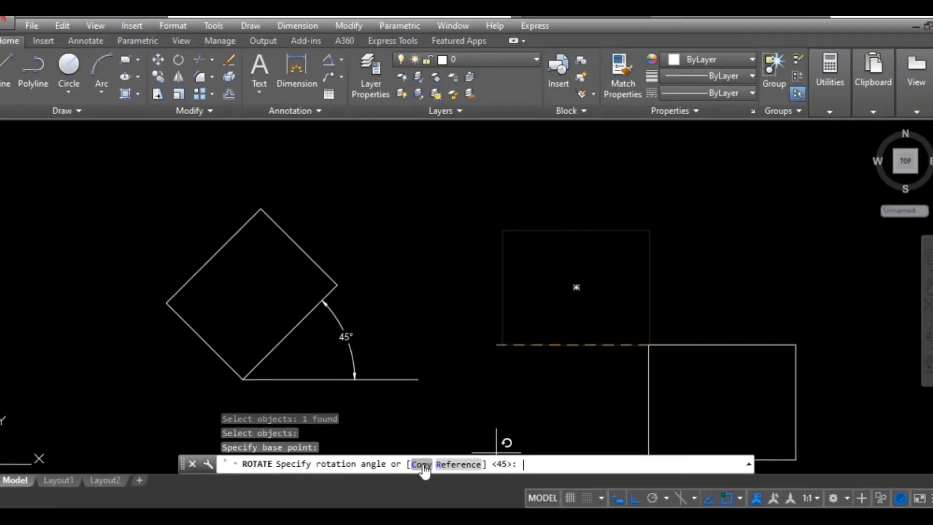
left_click(386, 423)
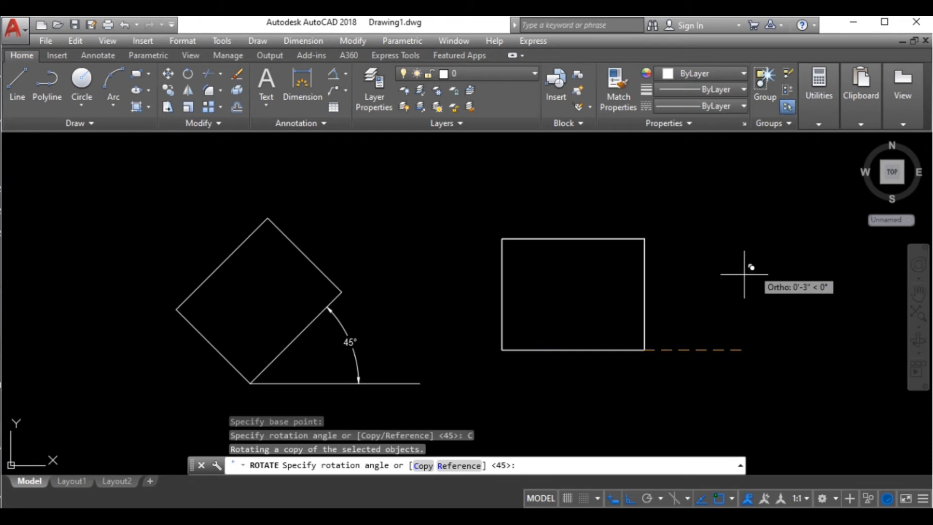
scroll(717, 379, "down", 4)
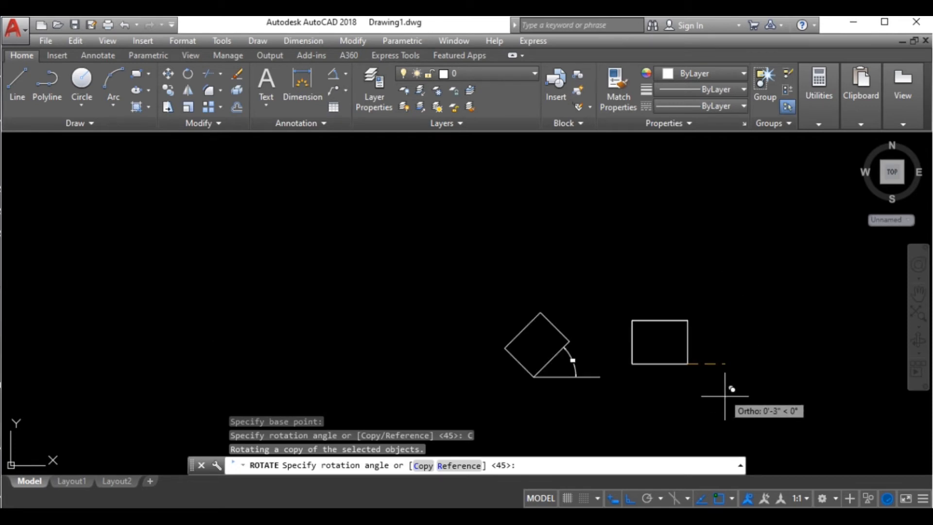
left_click(698, 413)
scroll(742, 329, "up", 4)
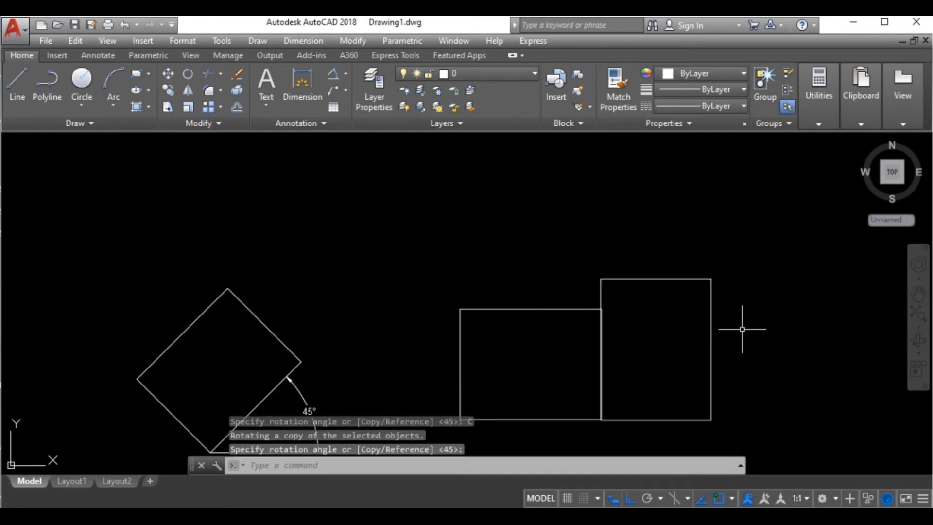
Select all the shapes in Drawing1.dwg with one selection window.
left_click(246, 225)
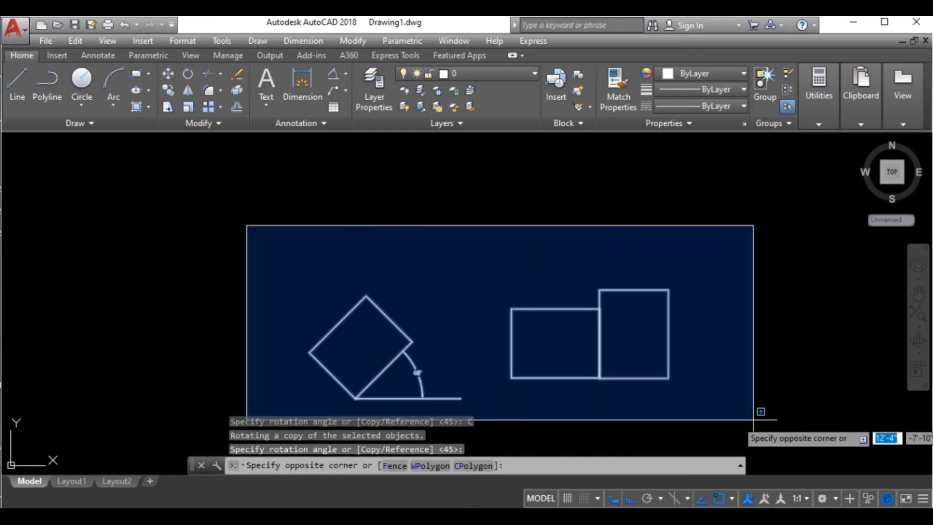
left_click(753, 416)
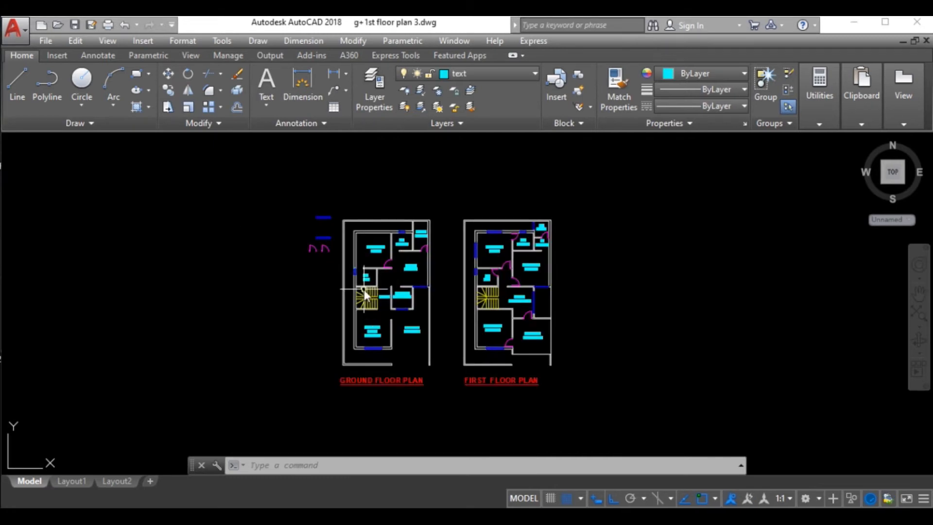
In g+1st floor plan 3.dwg, move the upper loose window by its bottom midpoint to the midpoint of the ground-floor 12'X12' bedroom's top inner wall line.
scroll(363, 290, "up", 2)
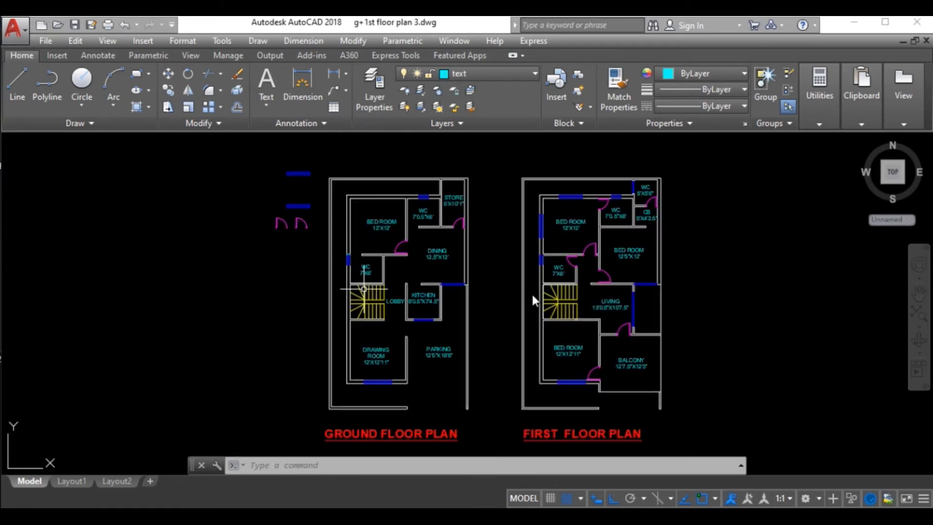
scroll(310, 174, "up", 2)
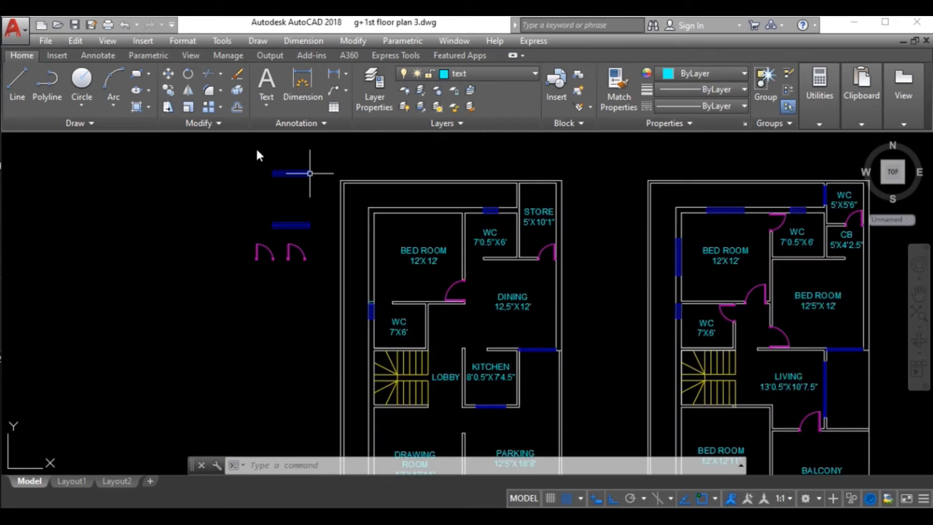
scroll(256, 150, "up", 2)
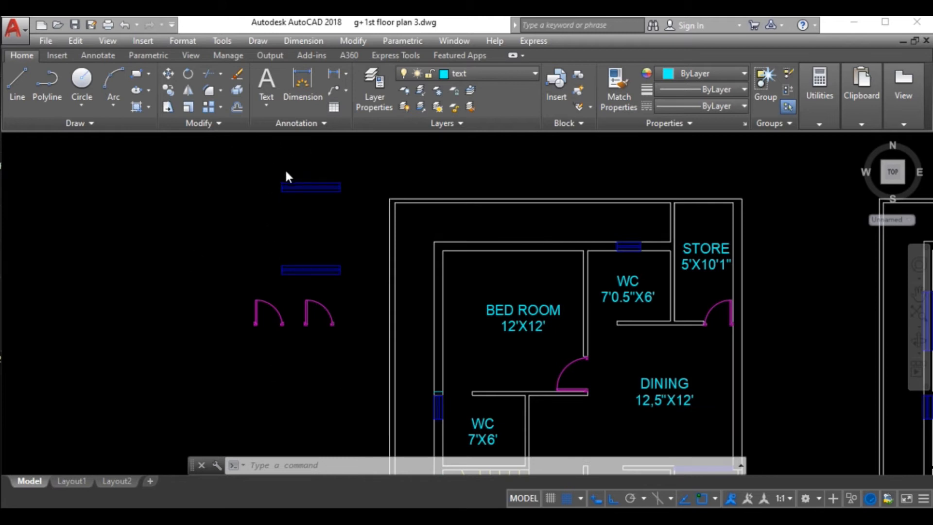
scroll(285, 172, "up", 3)
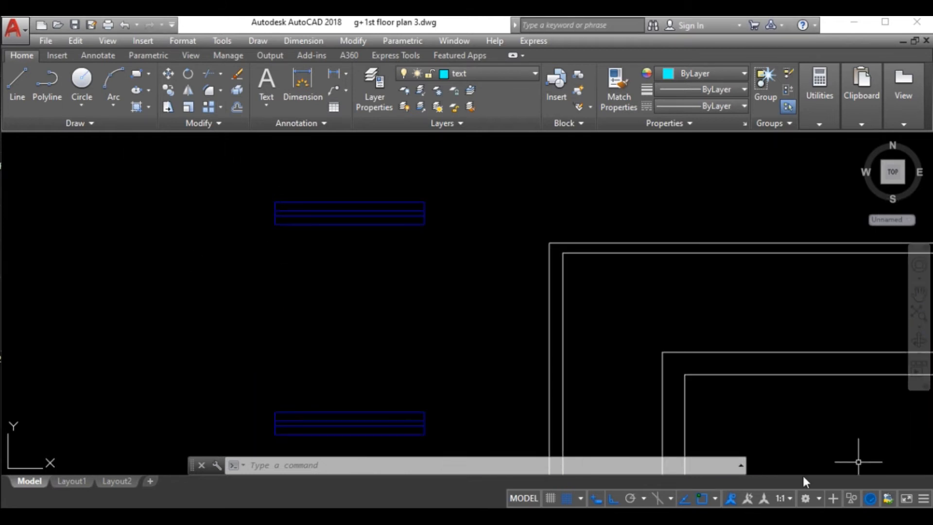
left_click(235, 157)
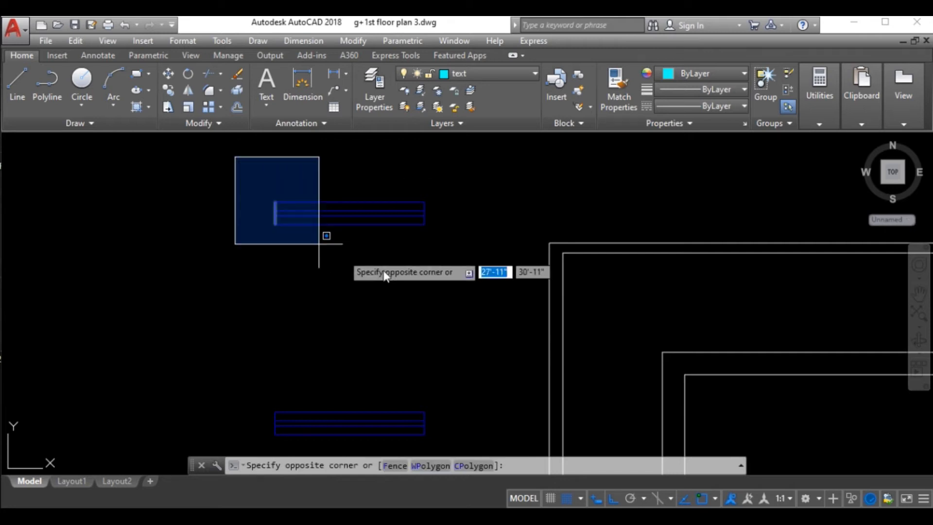
left_click(458, 266)
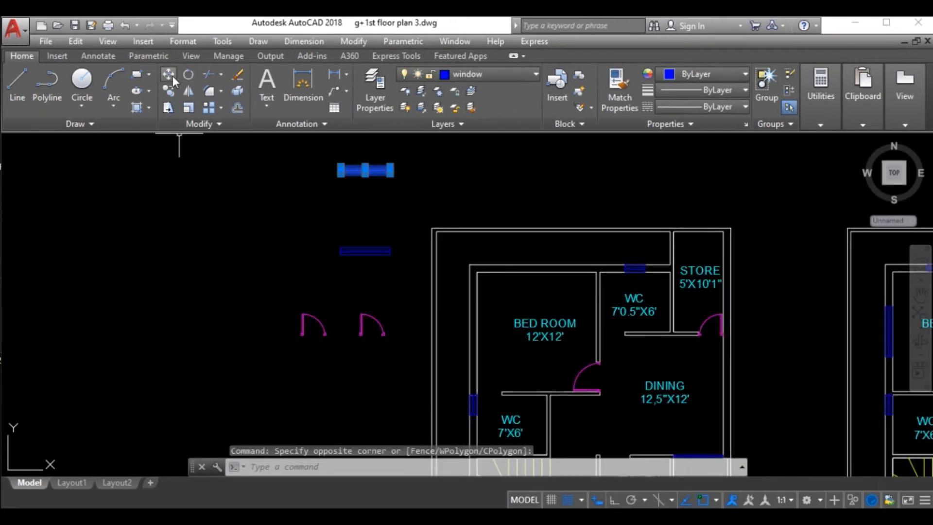
left_click(167, 74)
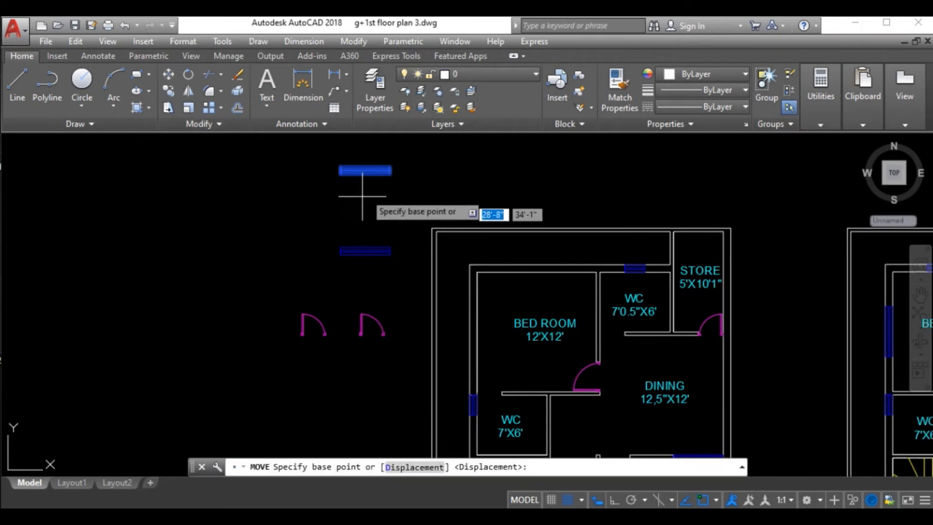
scroll(362, 170, "up", 5)
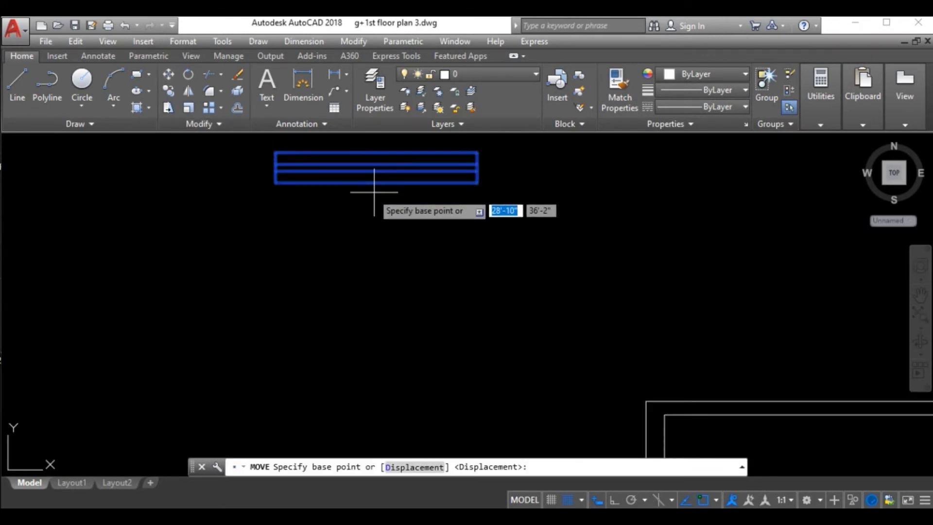
left_click(376, 184)
scroll(385, 171, "down", 5)
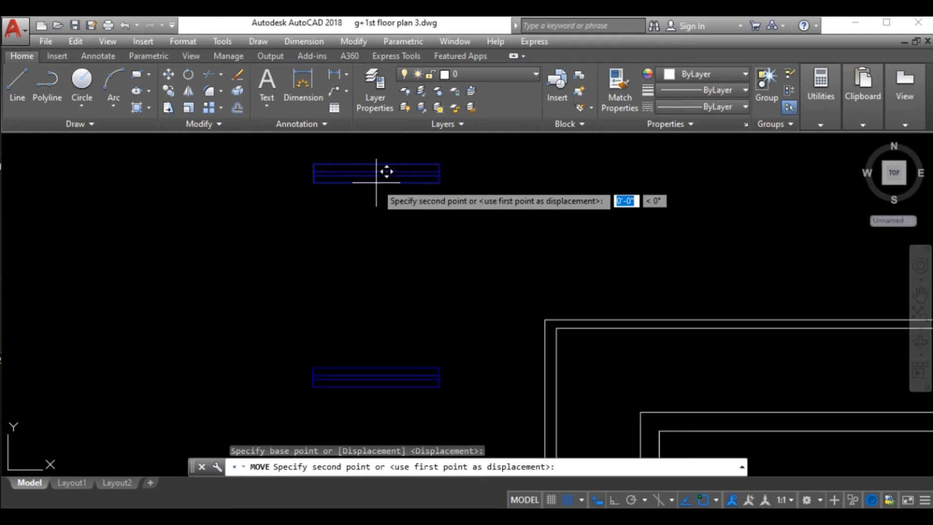
scroll(566, 269, "up", 6)
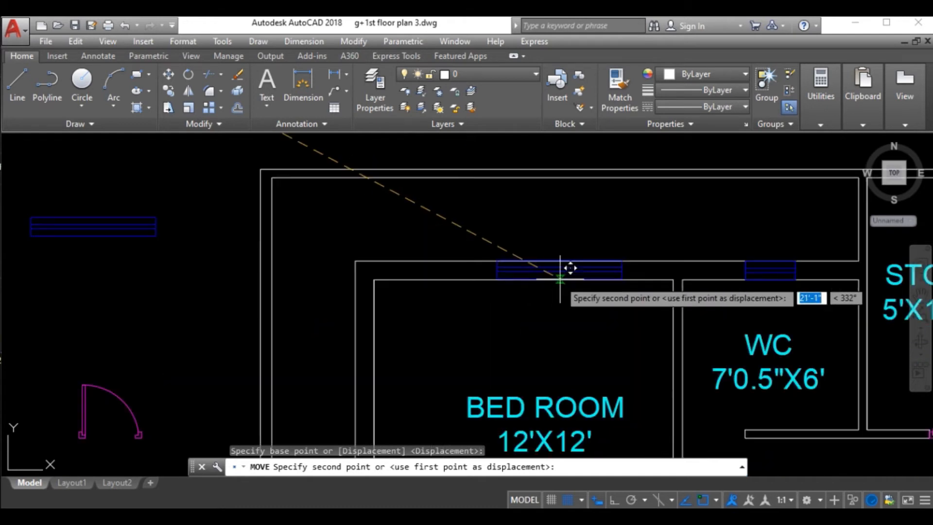
scroll(506, 270, "down", 2)
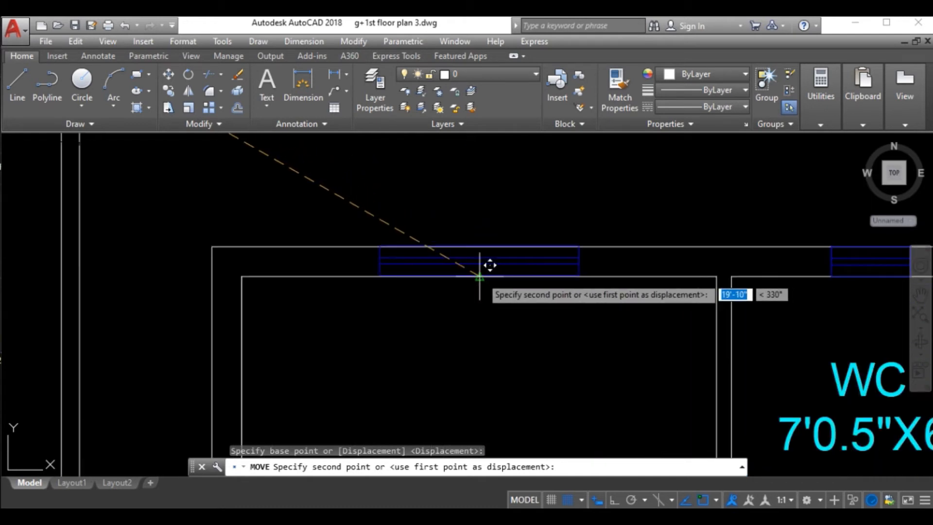
left_click(480, 275)
scroll(489, 273, "down", 2)
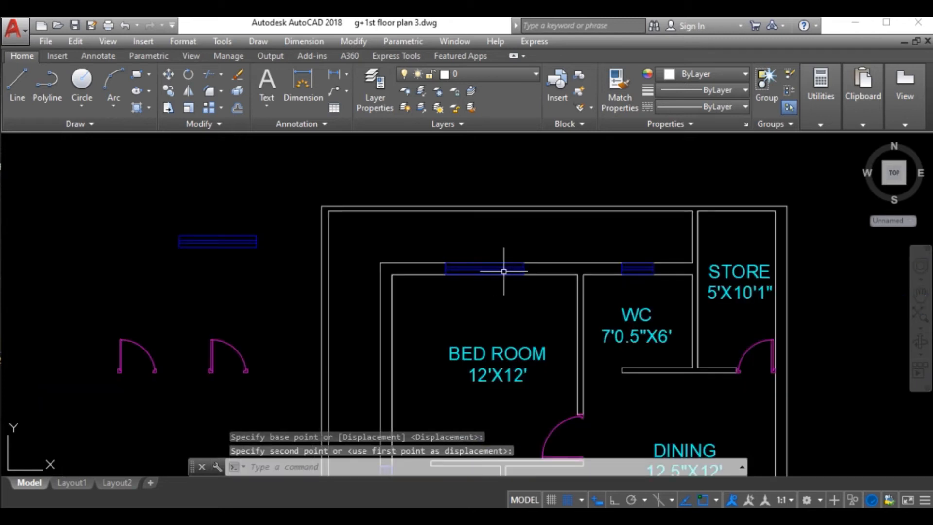
Rotate the remaining loose horizontal window beside the ground floor plan 90 degrees about its lower-right corner.
scroll(515, 253, "down", 2)
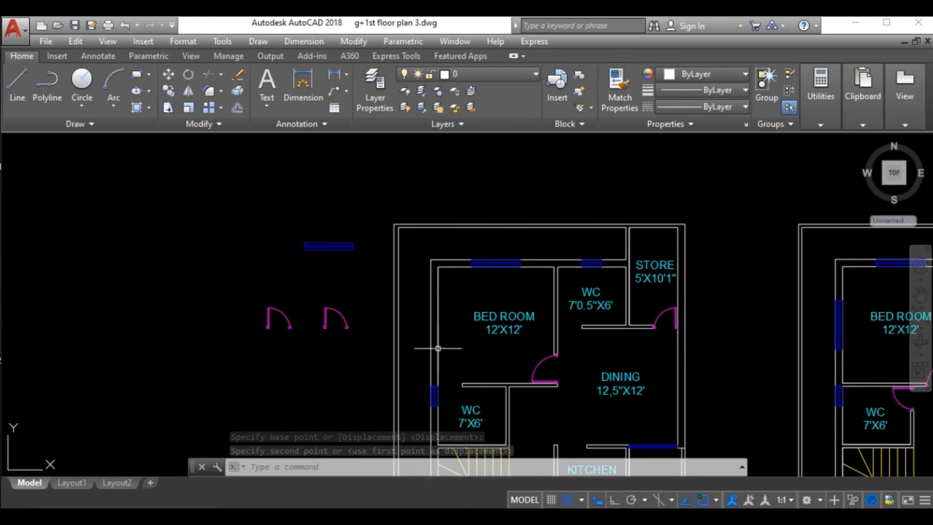
scroll(331, 253, "up", 2)
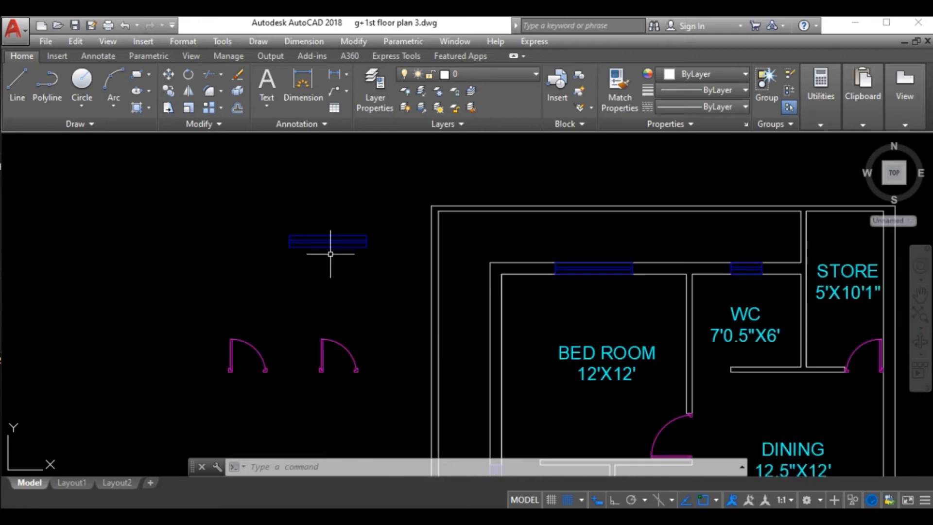
left_click(255, 208)
left_click(384, 279)
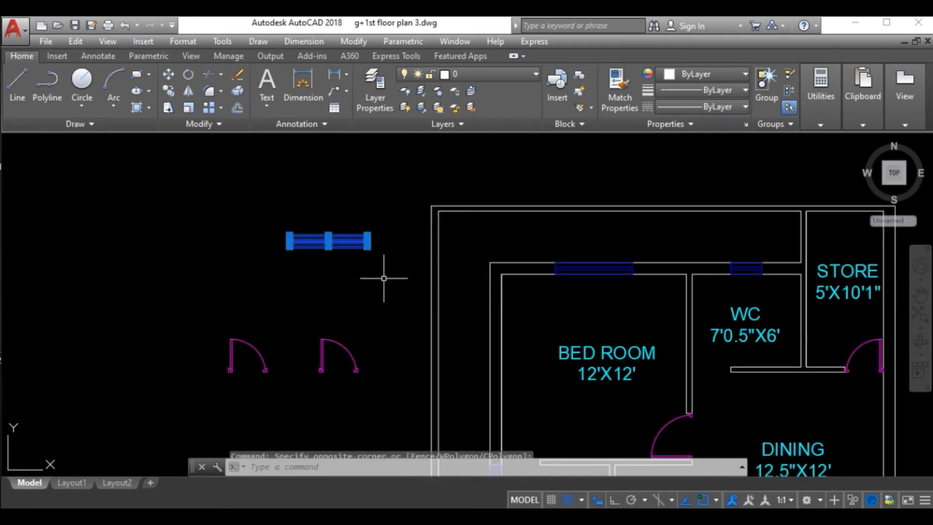
left_click(190, 76)
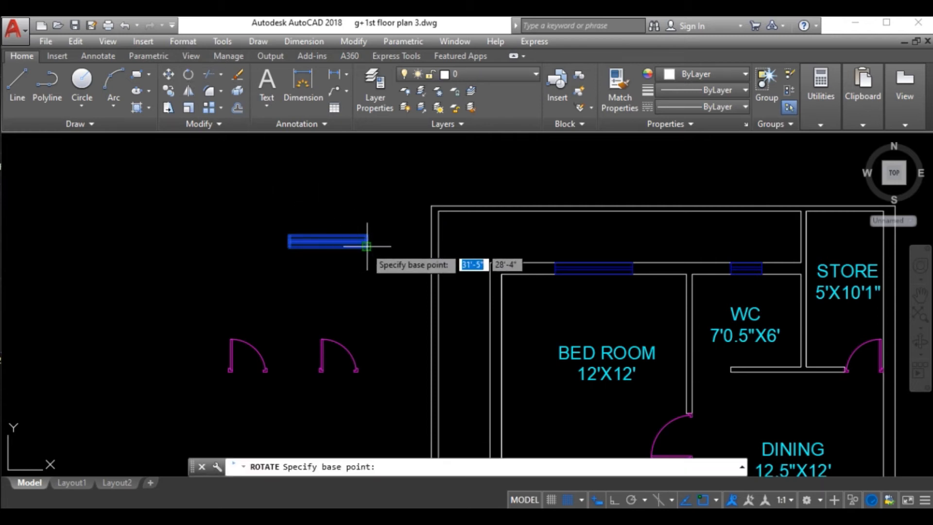
scroll(368, 245, "up", 4)
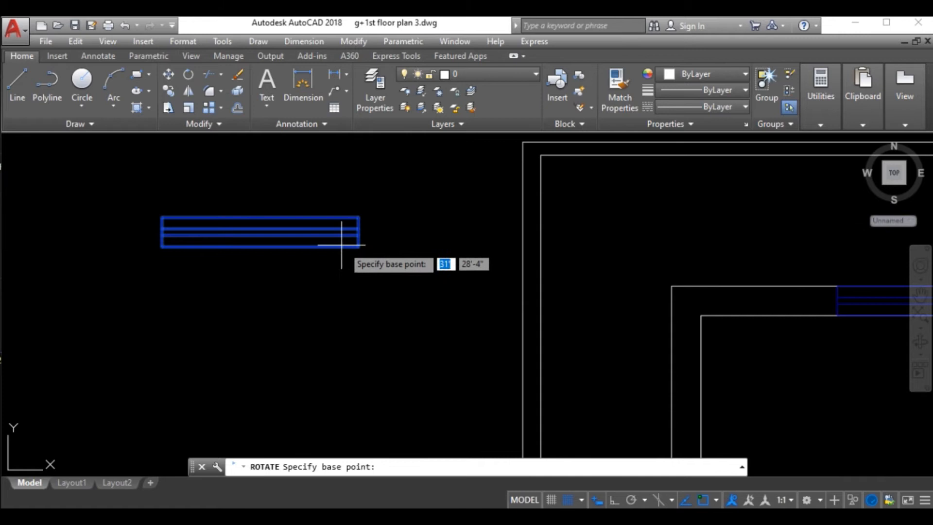
left_click(357, 246)
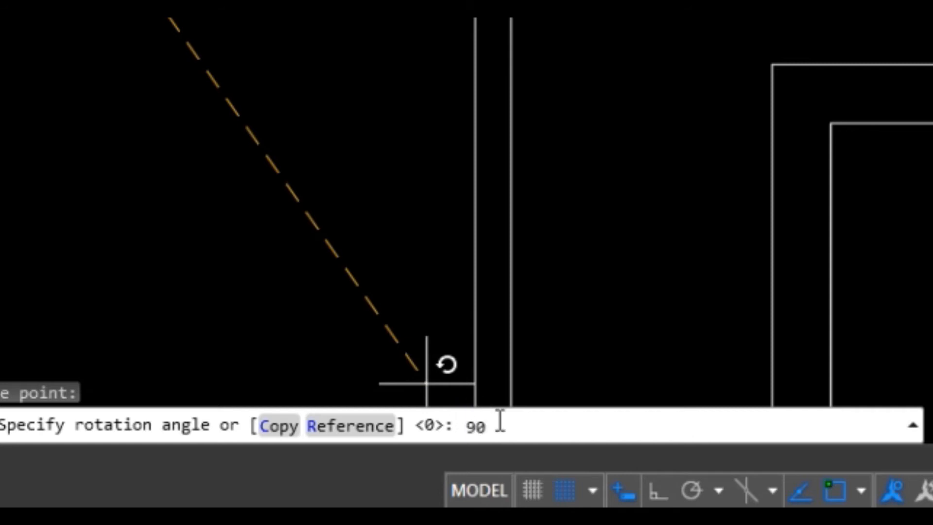
key("Return")
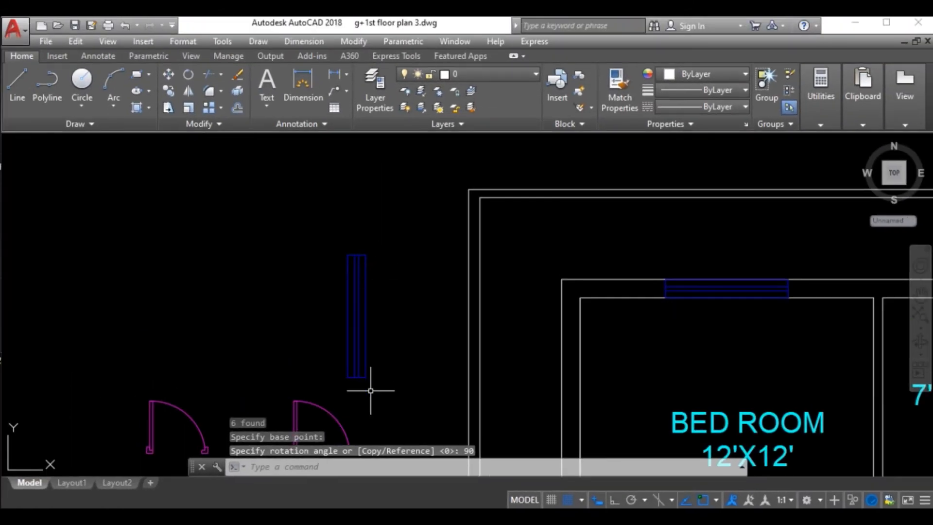
Turn on ortho mode and rotate the loose vertical window about its lower-right corner, picking the angle horizontally along the positive X direction.
scroll(370, 390, "up", 2)
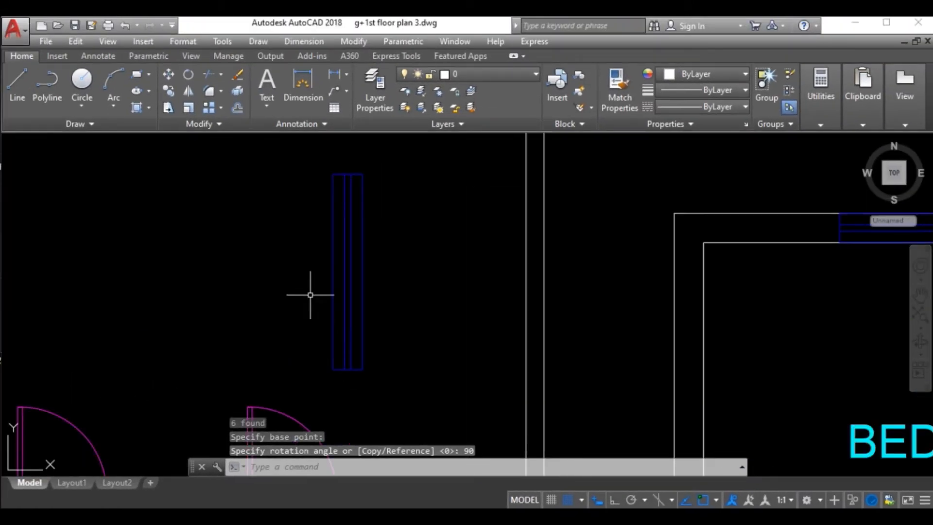
left_click(298, 150)
left_click(427, 384)
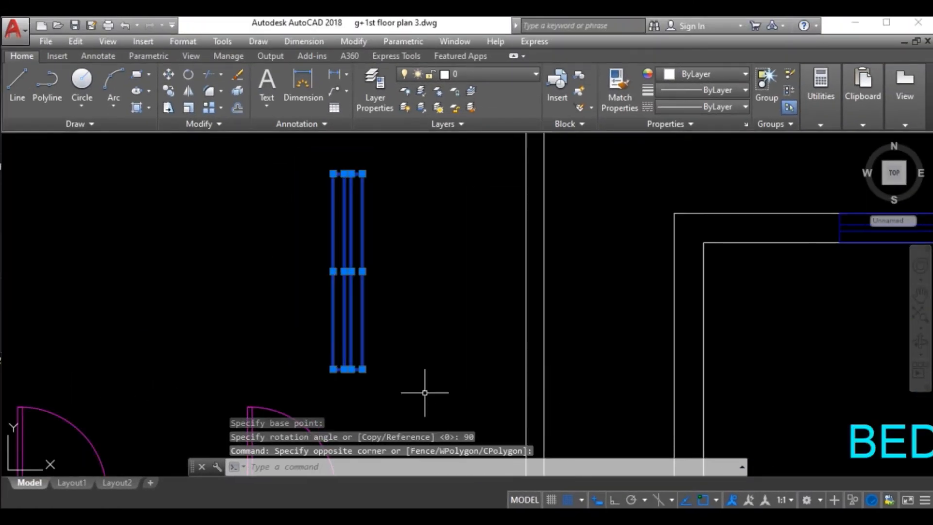
left_click(188, 75)
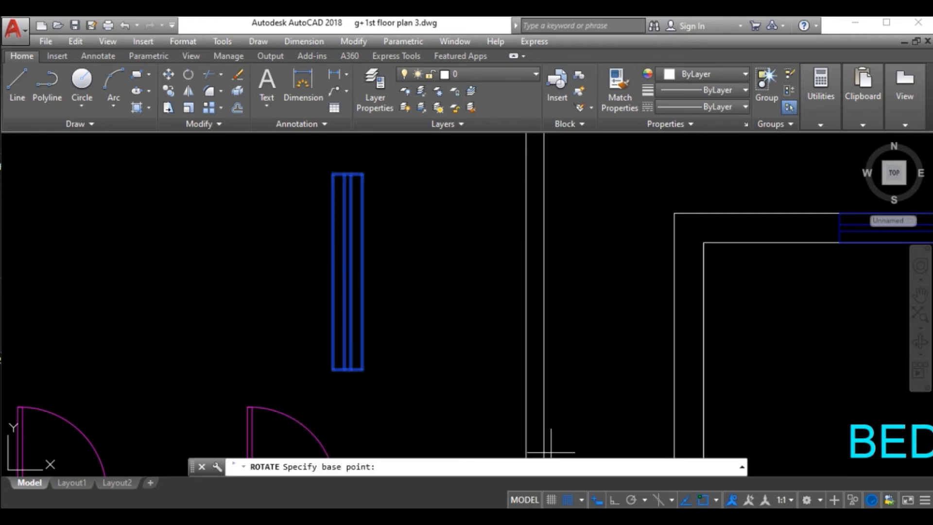
left_click(614, 500)
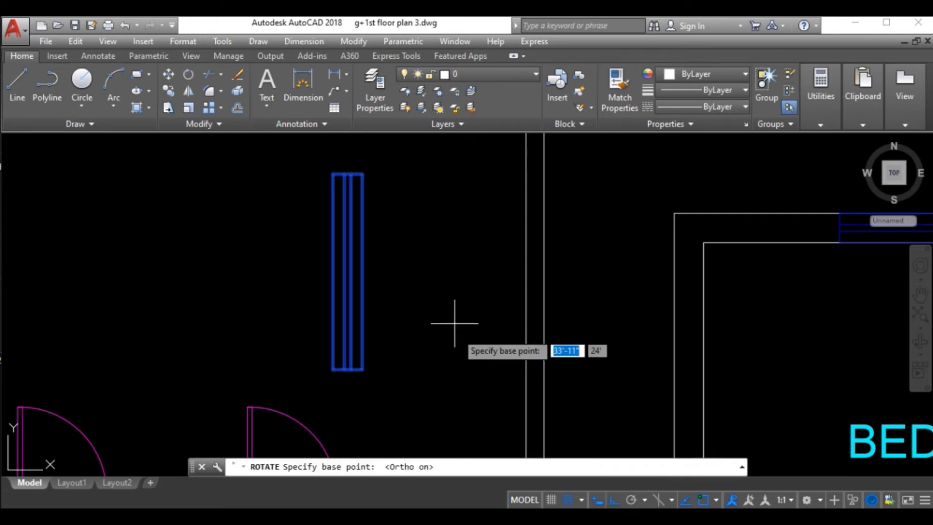
left_click(363, 371)
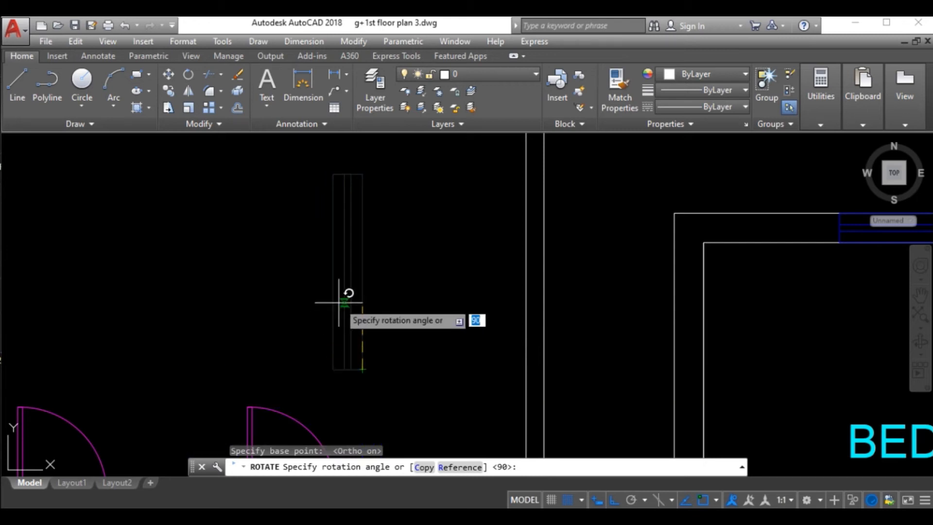
left_click(457, 307)
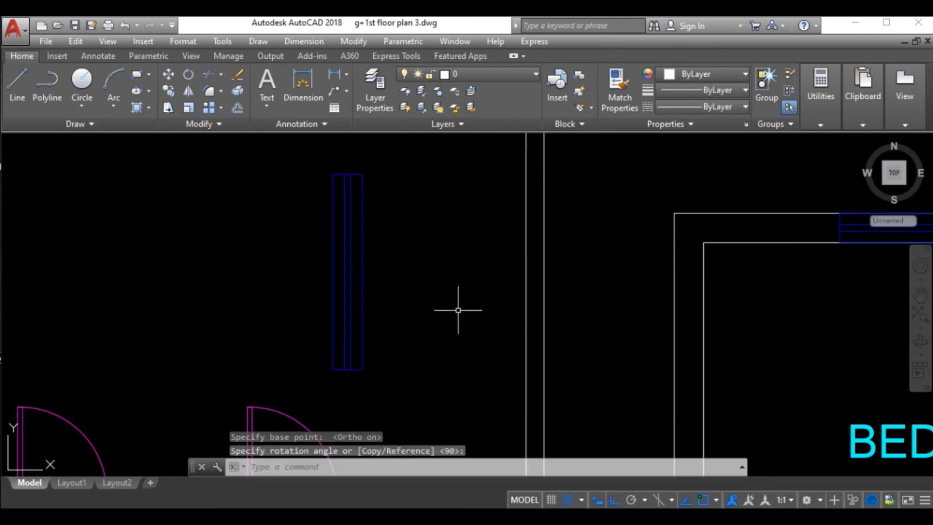
Move the loose vertical window by its right-edge midpoint to the midpoint of the ground-floor 12'X12' bedroom's left inner wall line.
scroll(451, 301, "down", 1)
scroll(413, 350, "up", 1)
scroll(359, 272, "down", 1)
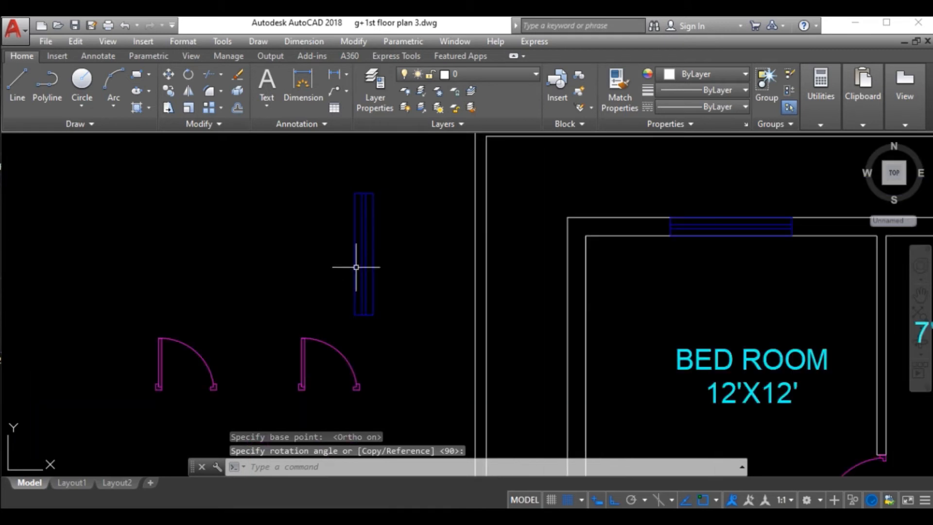
left_click(321, 167)
left_click(422, 350)
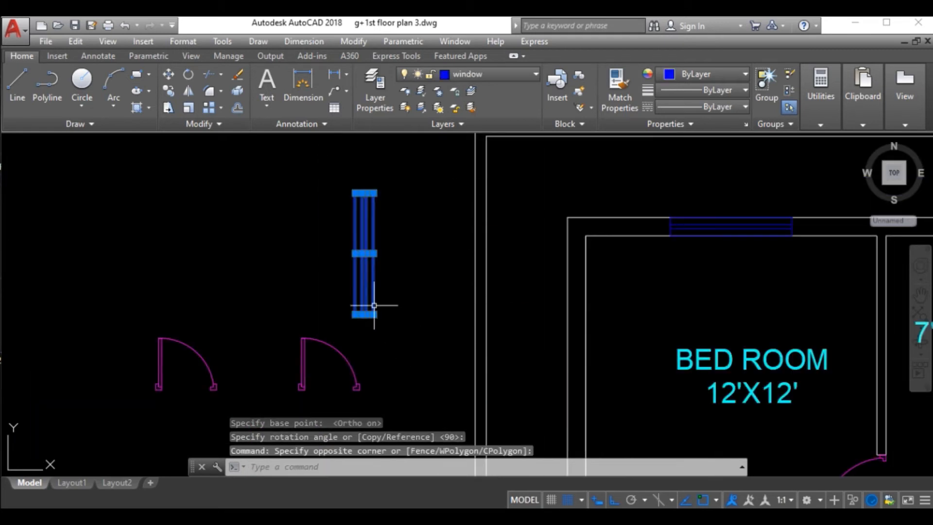
left_click(169, 76)
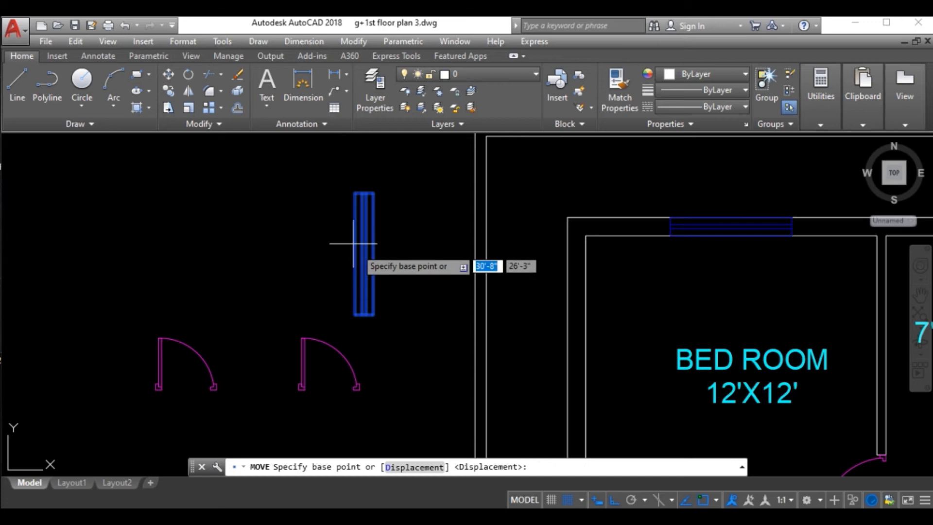
left_click(373, 261)
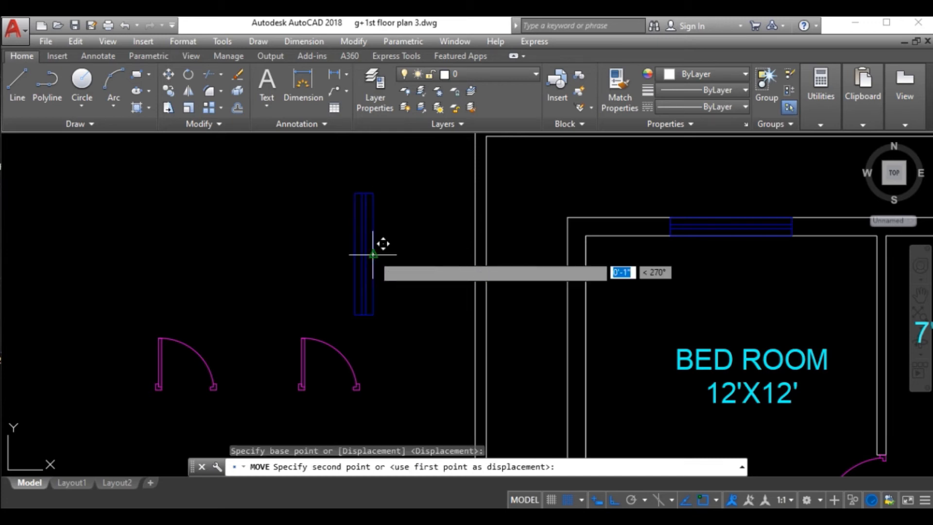
scroll(589, 338, "down", 1)
scroll(600, 349, "down", 1)
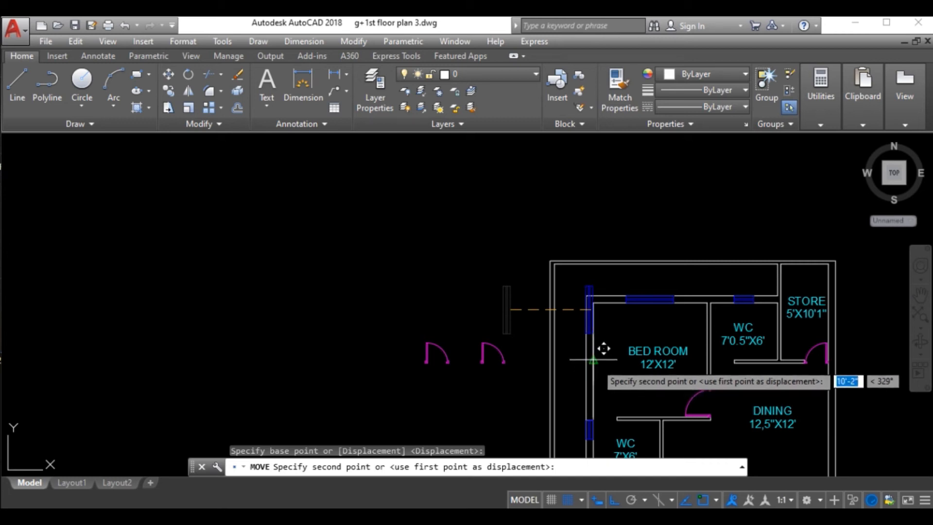
left_click(595, 362)
scroll(501, 307, "down", 1)
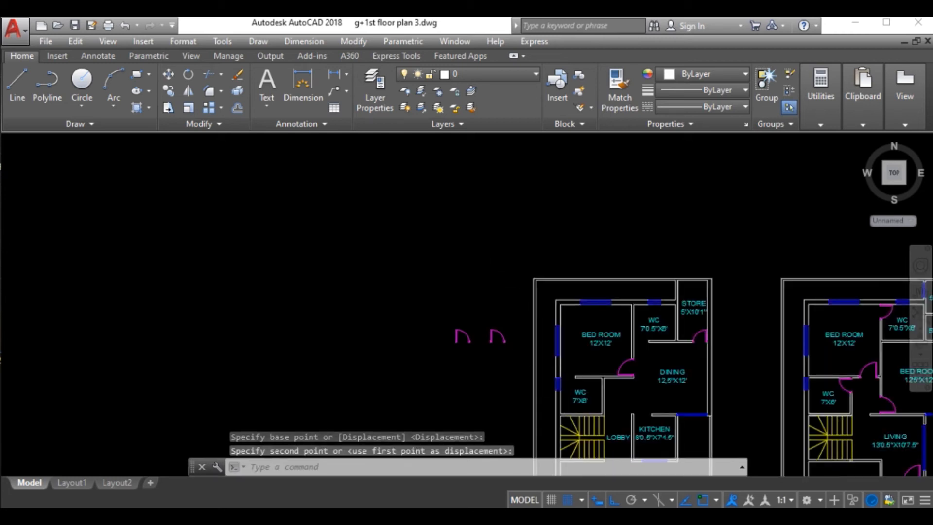
Move the right-hand loose door by its lower-right jamb corner to the lower-left end of the ground-floor 7'0.5"X6' WC's bottom wall.
scroll(568, 393, "up", 2)
scroll(430, 350, "up", 2)
scroll(452, 340, "down", 2)
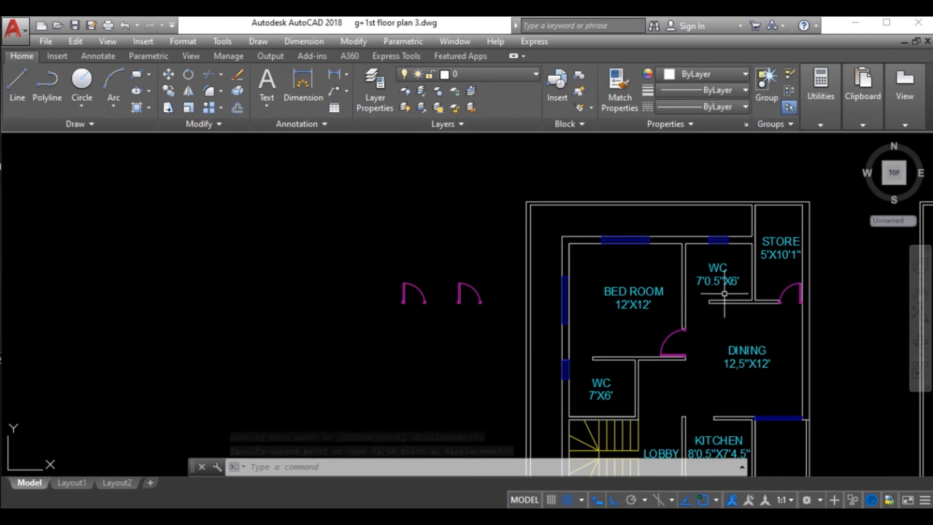
scroll(755, 318, "up", 2)
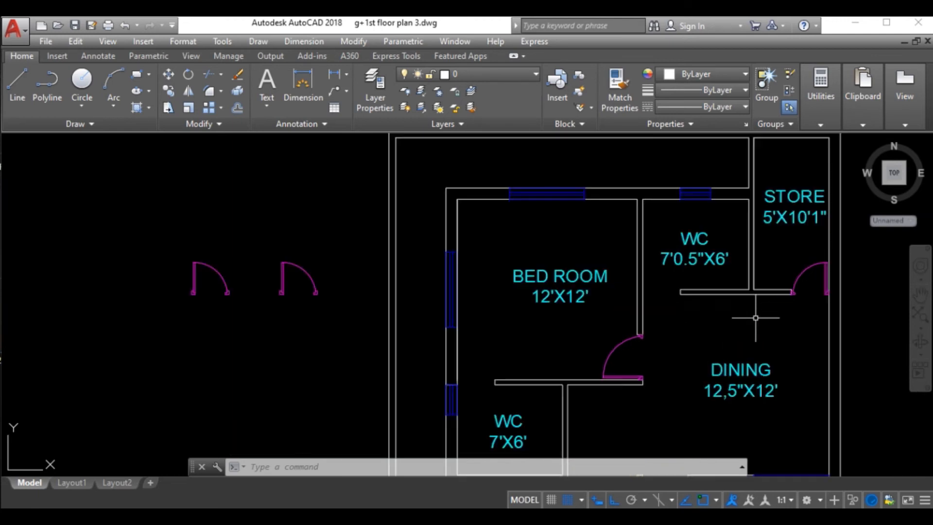
left_click(252, 243)
left_click(345, 337)
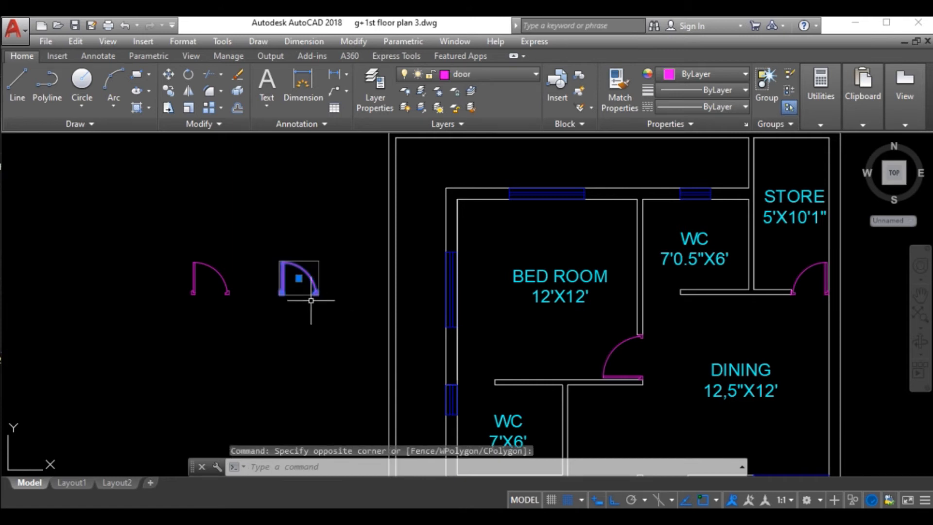
scroll(283, 280, "up", 2)
scroll(283, 278, "down", 2)
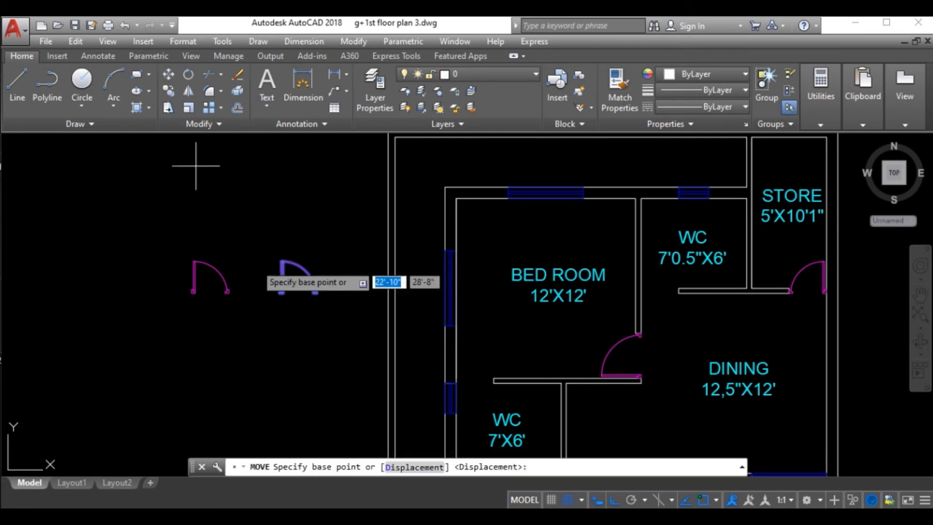
scroll(266, 287, "up", 2)
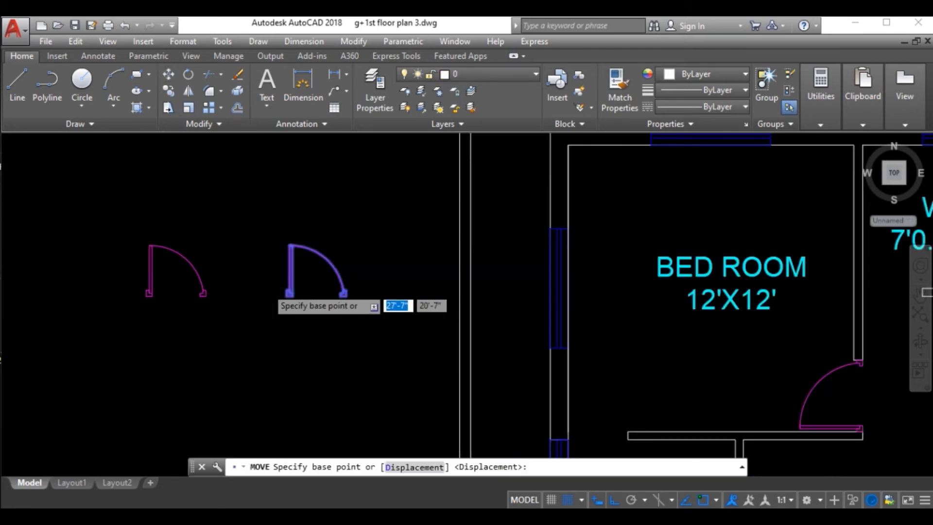
scroll(268, 287, "down", 2)
scroll(323, 296, "up", 2)
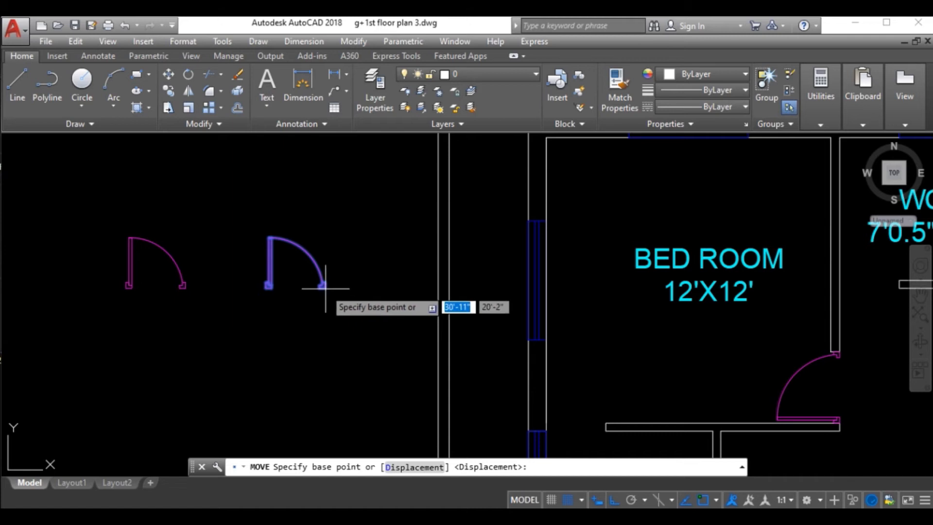
left_click(324, 287)
scroll(333, 277, "down", 3)
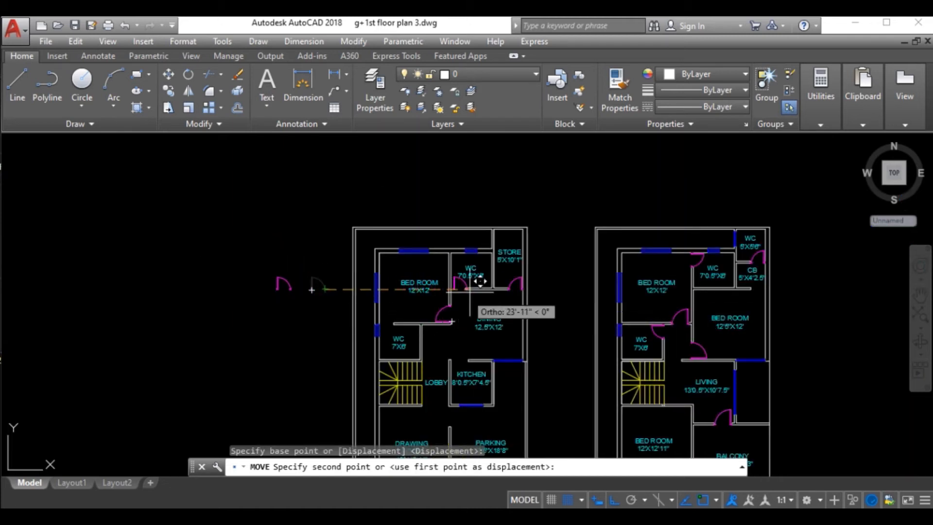
scroll(474, 271, "up", 5)
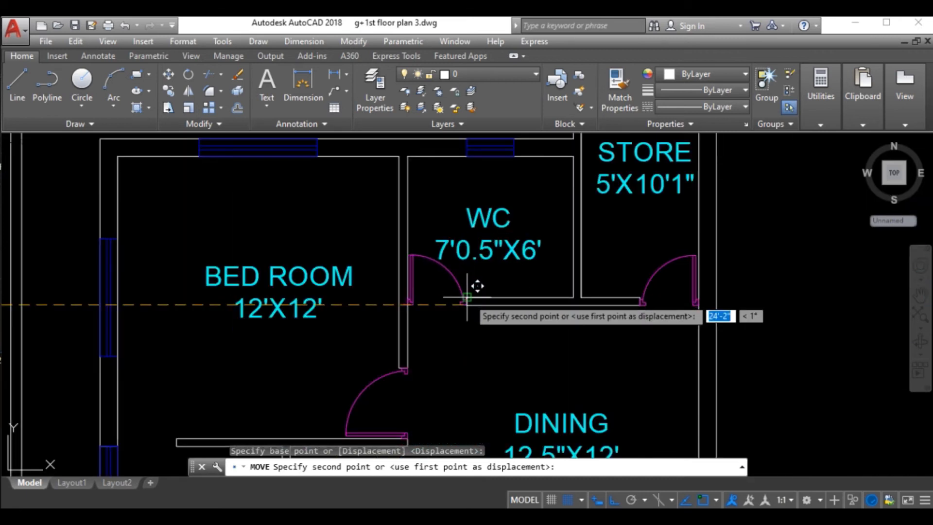
left_click(466, 304)
scroll(504, 274, "down", 4)
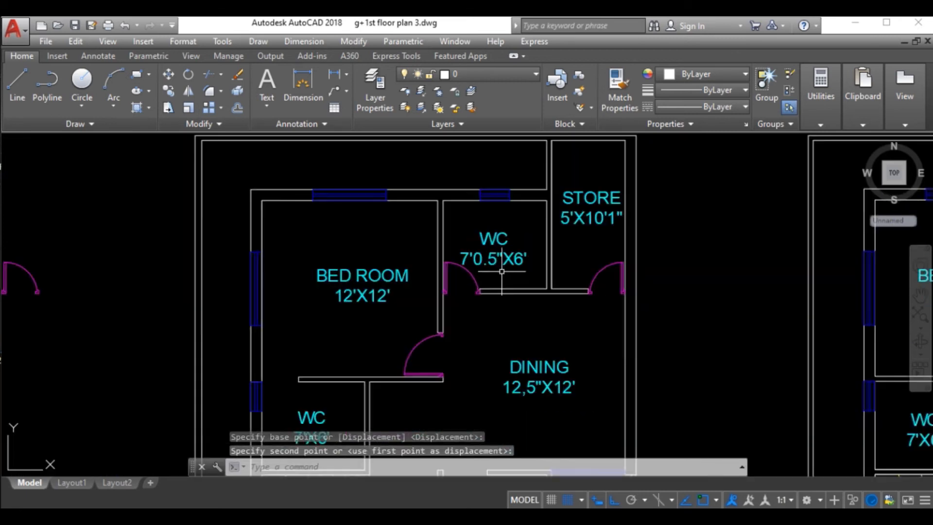
scroll(487, 263, "down", 2)
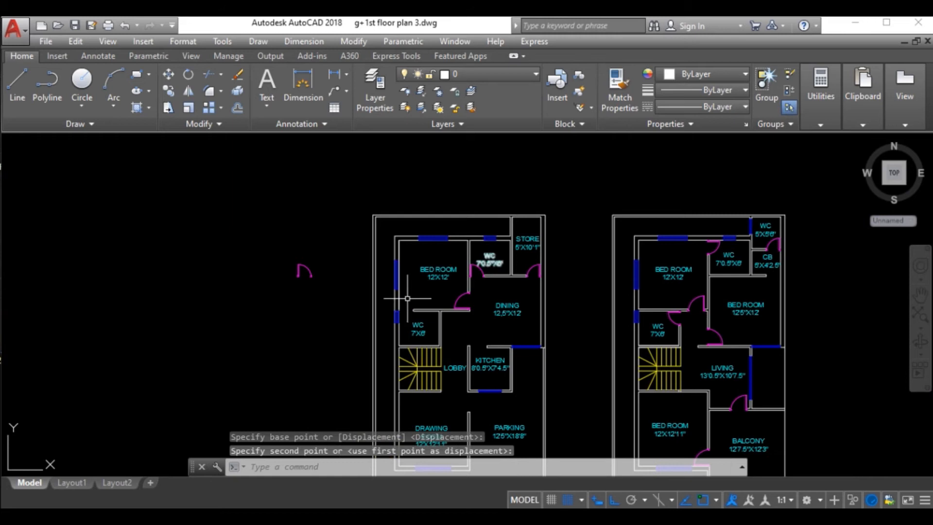
Rotate the remaining loose door 180 degrees about its lower-right jamb corner.
scroll(293, 274, "up", 2)
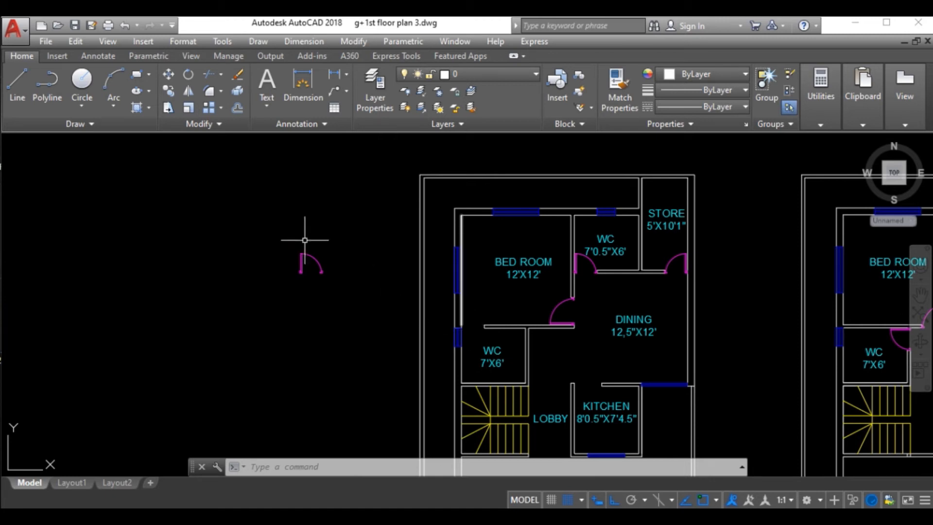
left_click(242, 225)
left_click(377, 320)
left_click(296, 218)
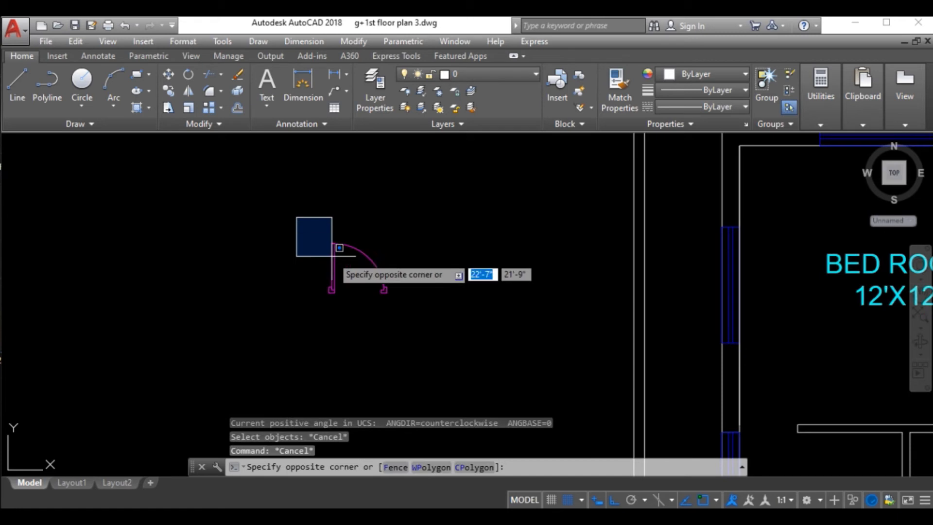
left_click(434, 321)
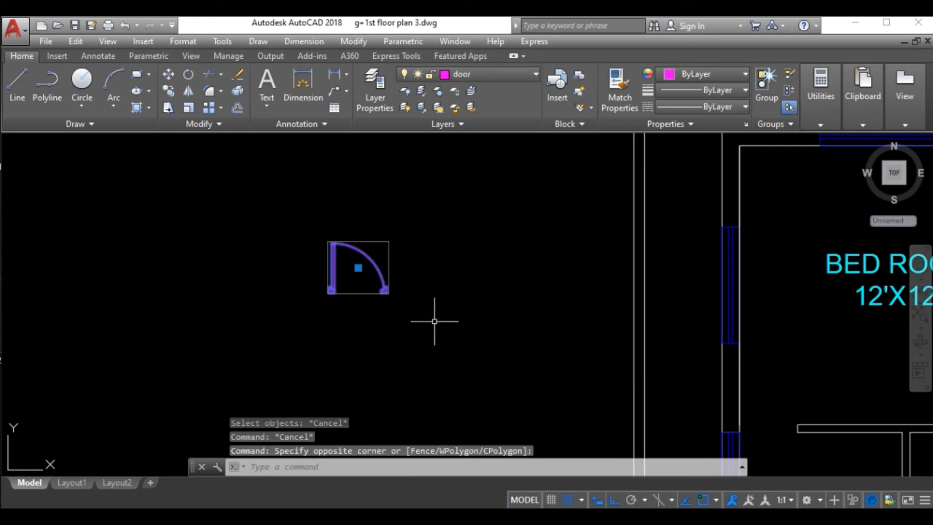
type("ro")
key("Return")
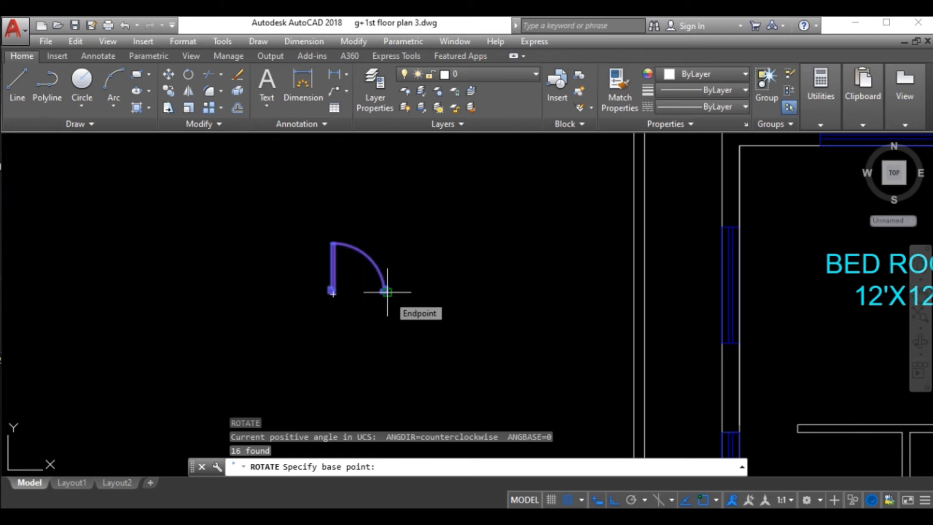
left_click(387, 292)
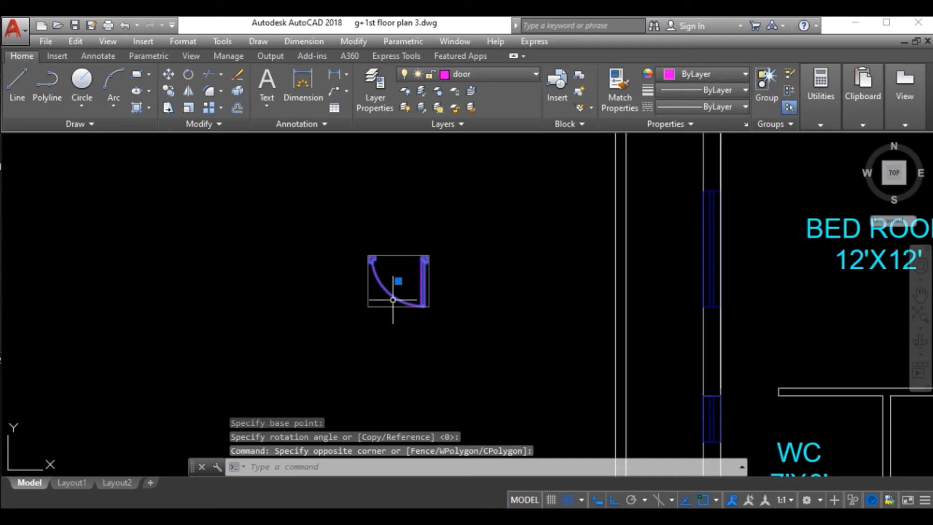
Move the rotated door by its upper-right corner to the upper-left end of the wall between the ground-floor bedroom and 7'X6' WC.
left_click(169, 74)
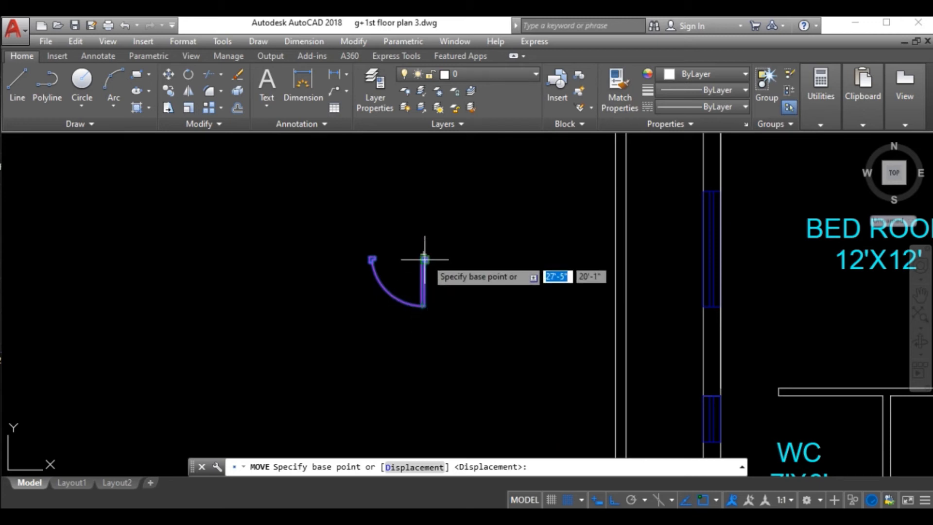
left_click(424, 259)
scroll(424, 259, "down", 2)
scroll(566, 313, "up", 2)
scroll(559, 303, "up", 2)
scroll(559, 302, "up", 2)
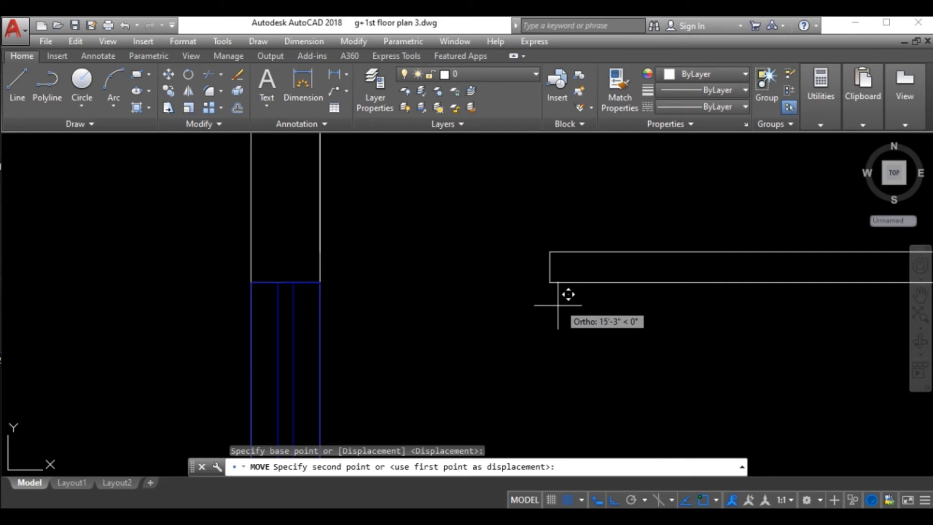
left_click(549, 251)
scroll(394, 254, "down", 5)
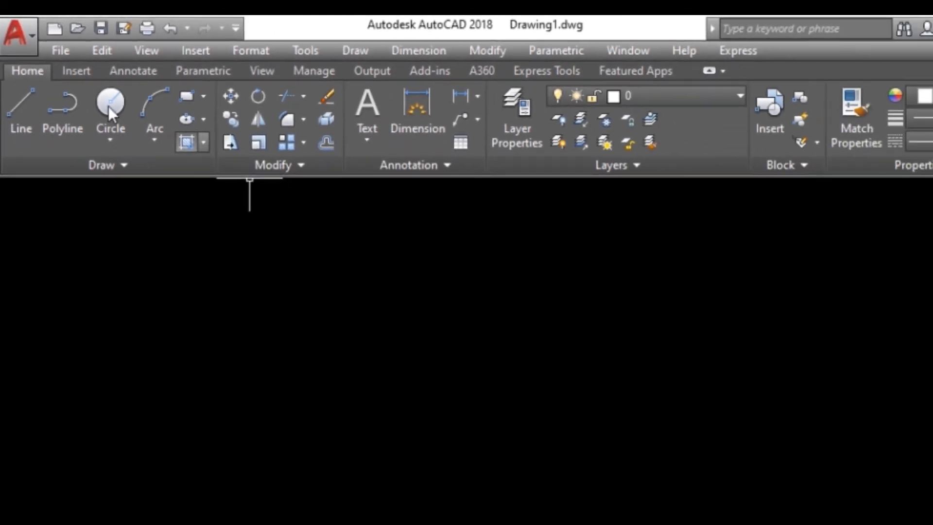
In Drawing1.dwg, draw a small circle in the upper-left part of the empty drawing area.
left_click(110, 103)
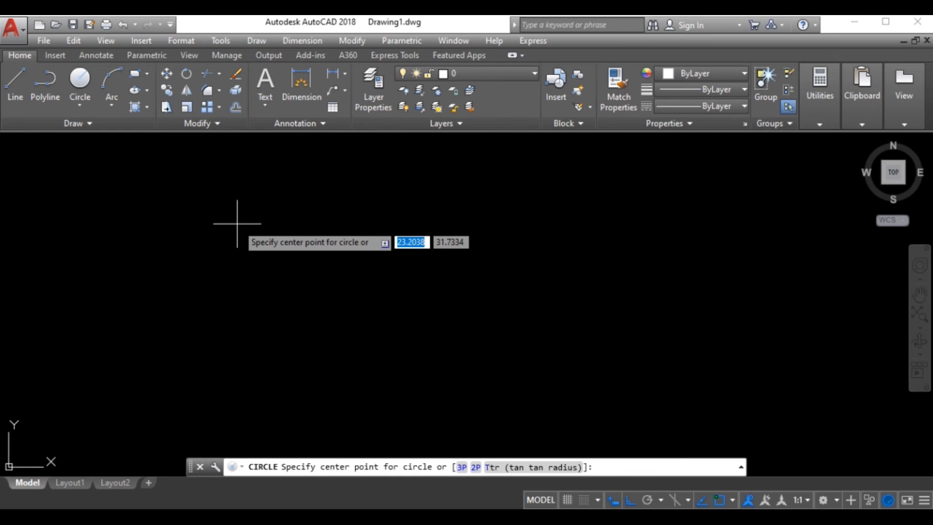
left_click(223, 209)
left_click(255, 239)
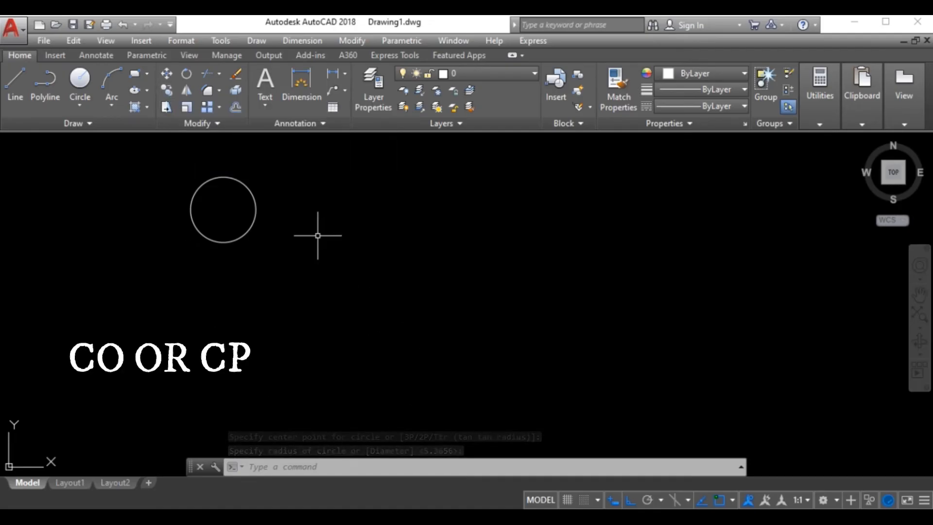
Copy the circle by its centre to six spots below it and to its right, with Ortho off.
type("co")
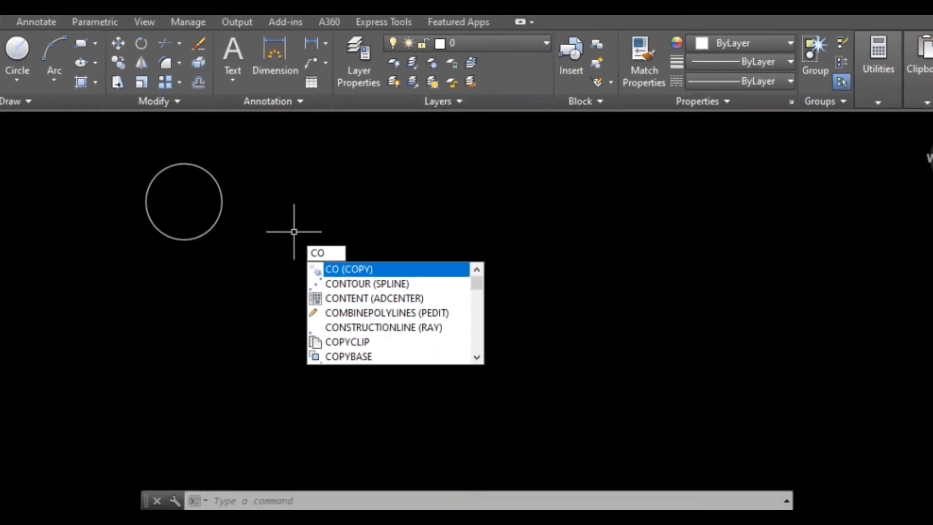
key("Return")
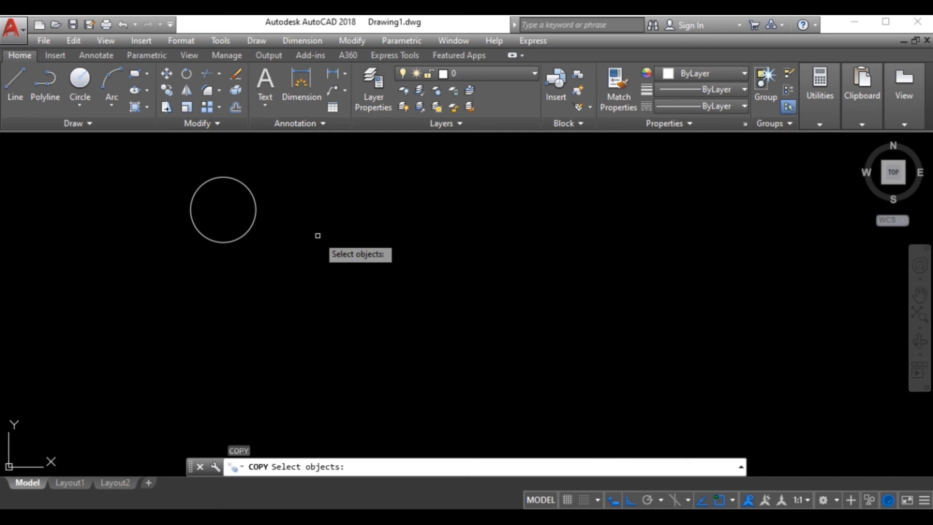
left_click(254, 221)
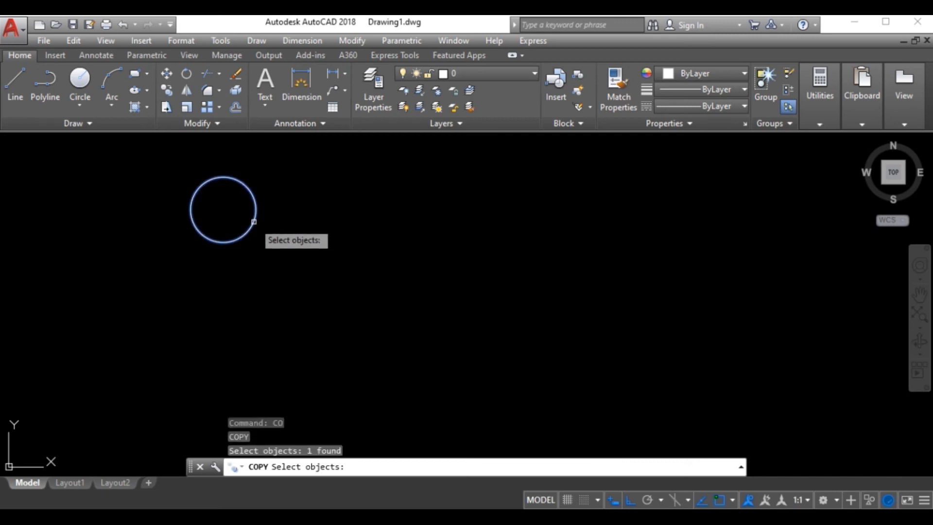
key("Return")
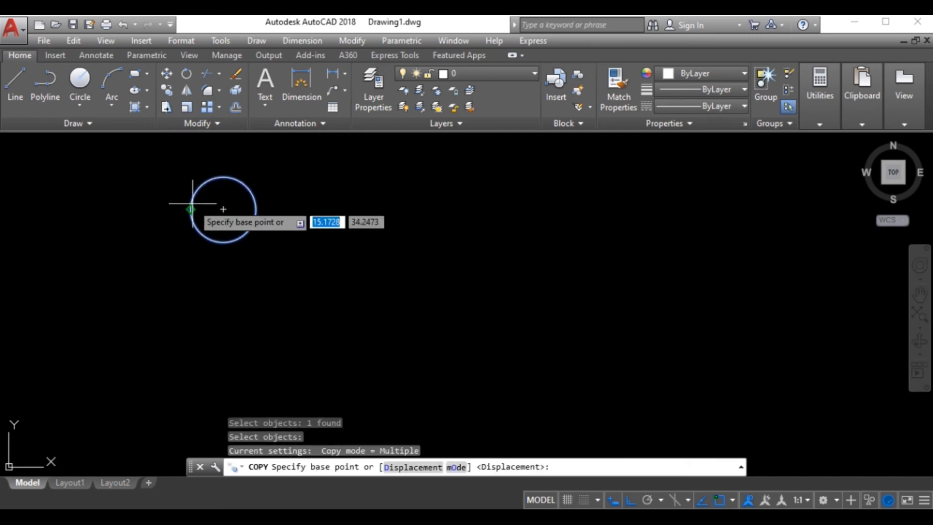
left_click(223, 210)
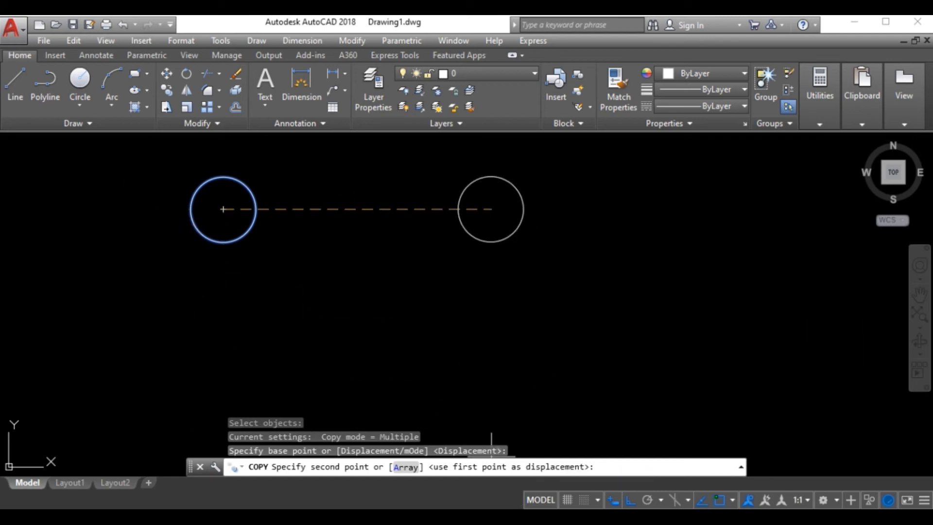
left_click(630, 500)
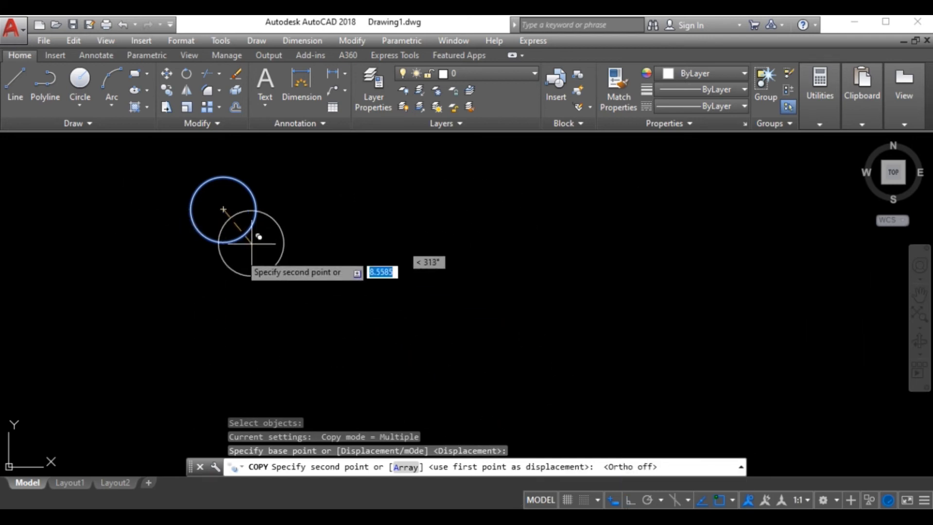
left_click(210, 287)
left_click(339, 283)
left_click(341, 196)
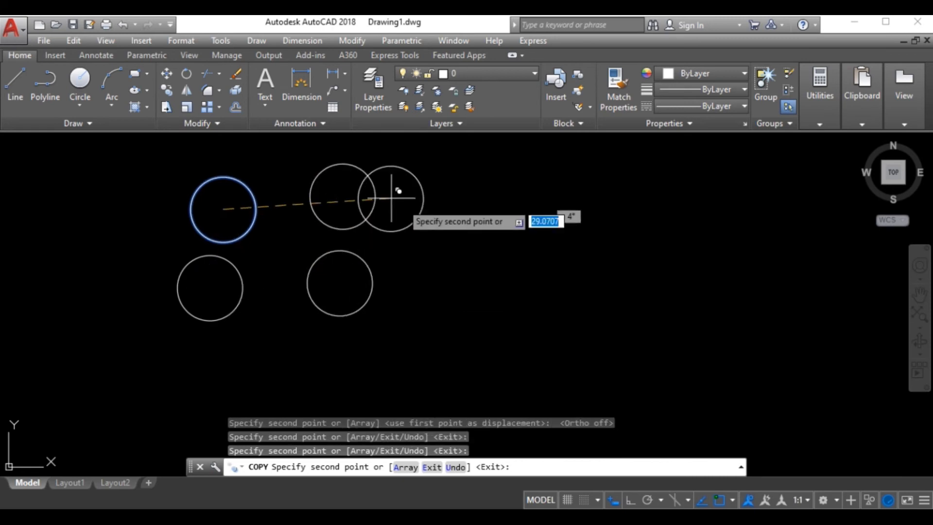
left_click(454, 230)
left_click(444, 288)
left_click(273, 338)
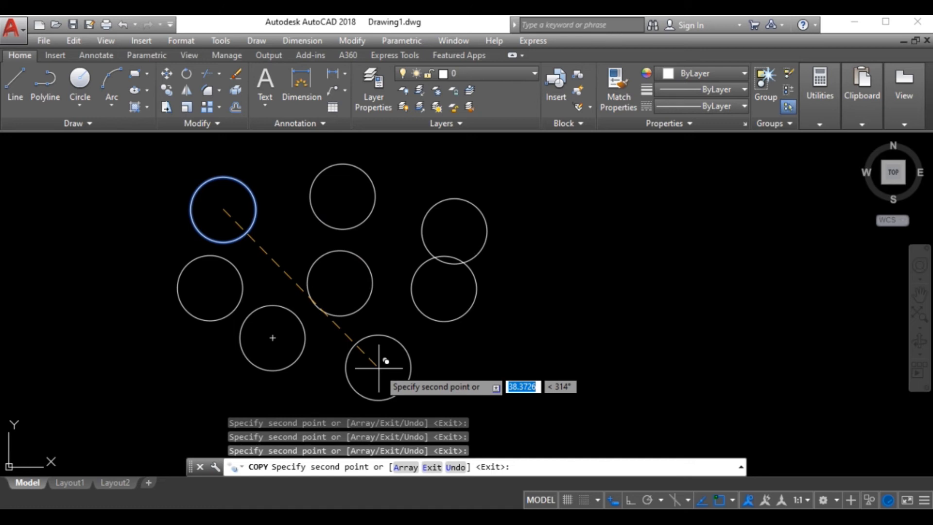
key("Return")
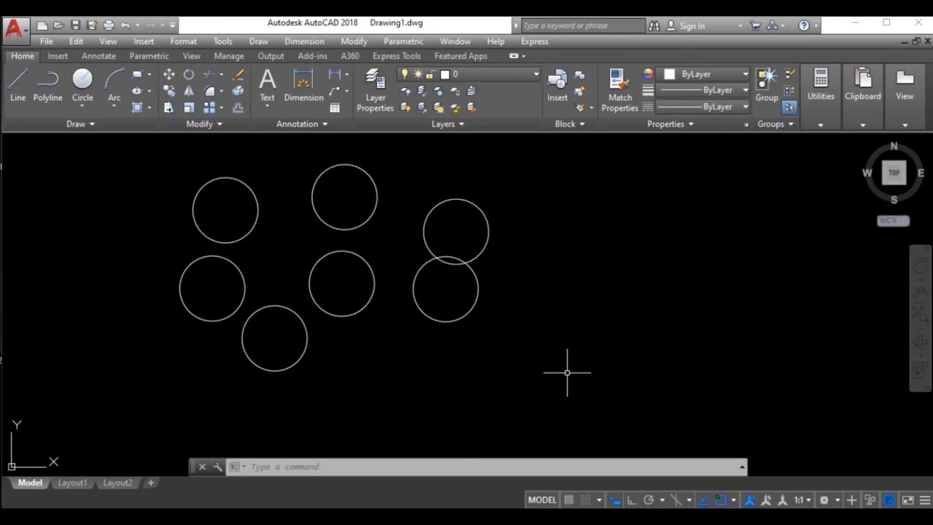
Draw a roughly horizontal line in the empty area to the right of the circles.
left_click(16, 85)
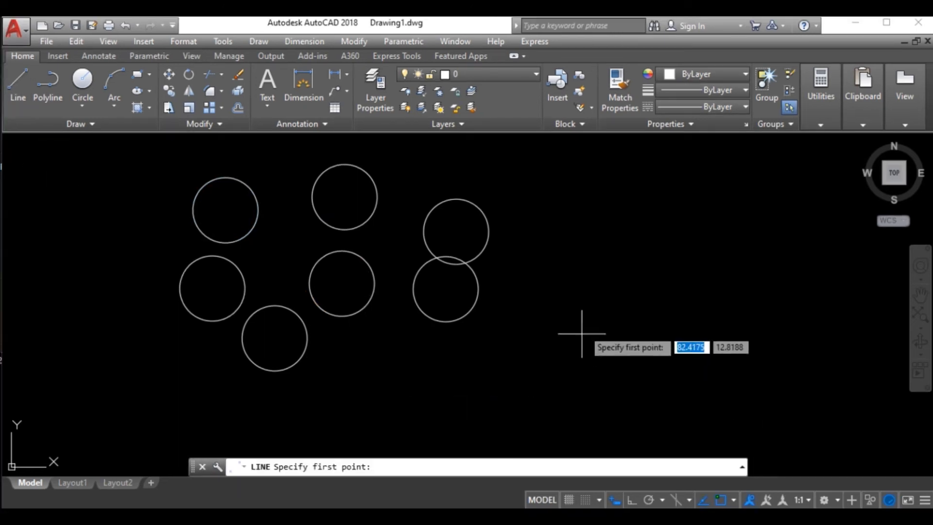
left_click(567, 317)
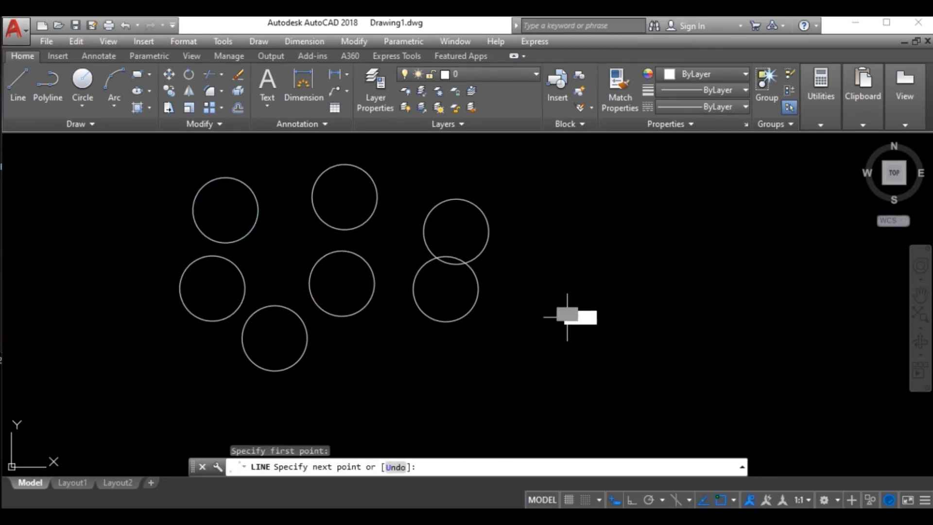
left_click(751, 317)
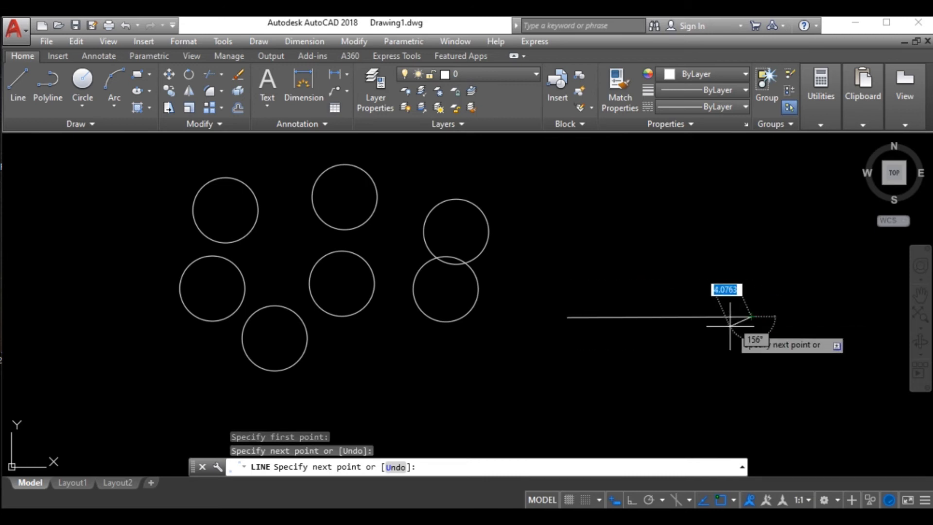
key("Return")
Copy the upper of the two overlapping circles by a point on its right edge to the line's left end.
type("ct ")
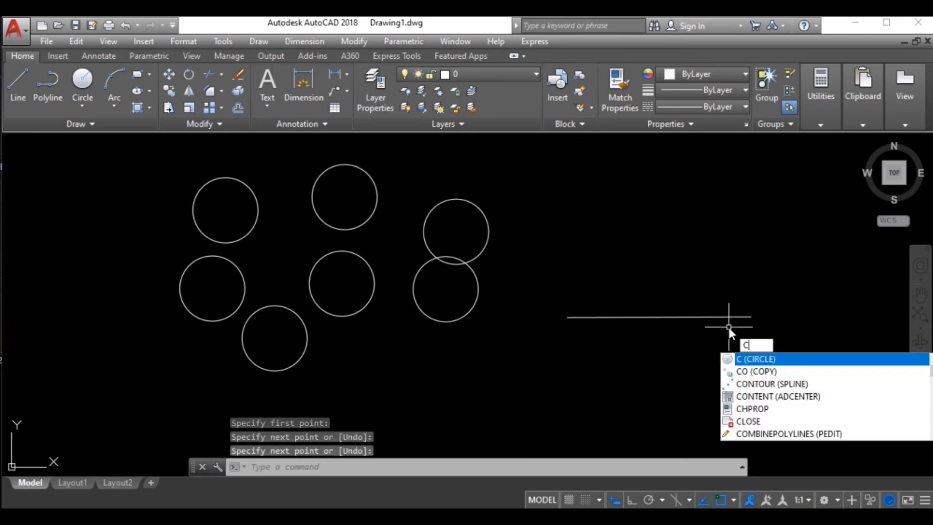
type("o")
key("Return")
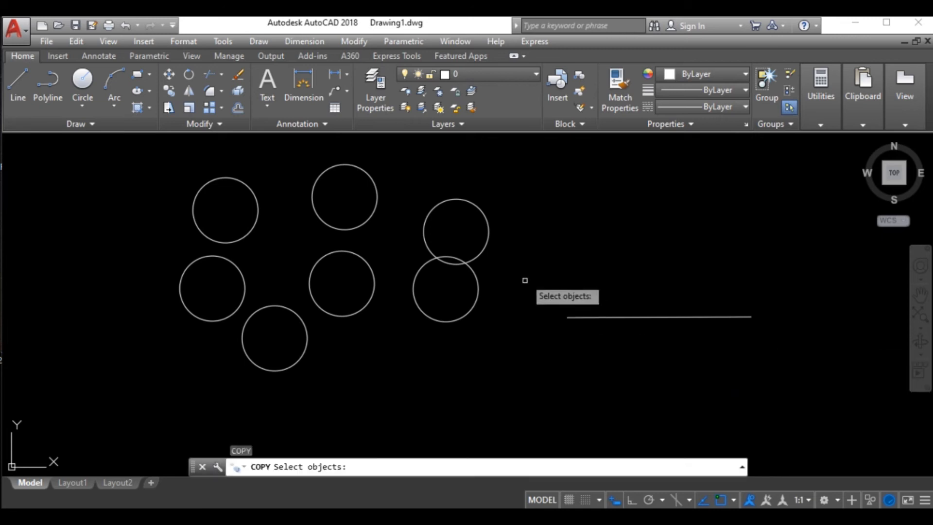
left_click(488, 238)
key("Return")
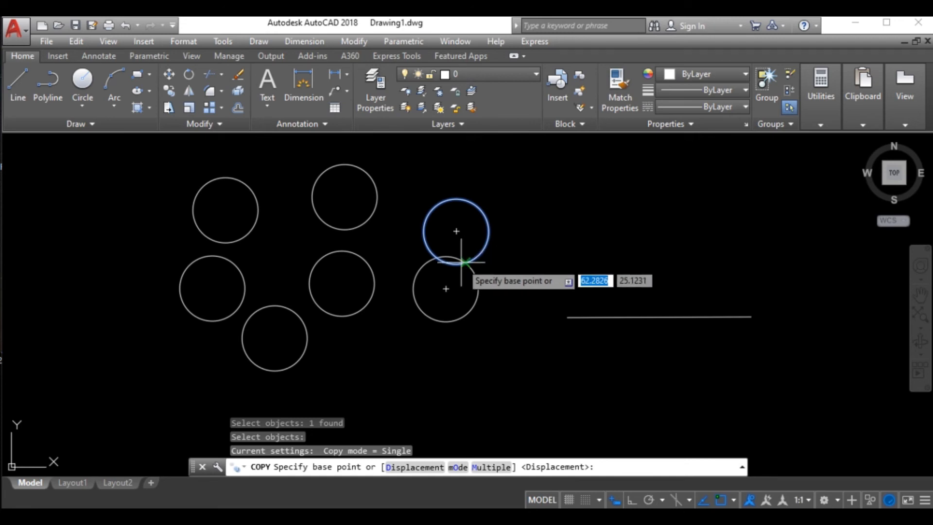
left_click(488, 237)
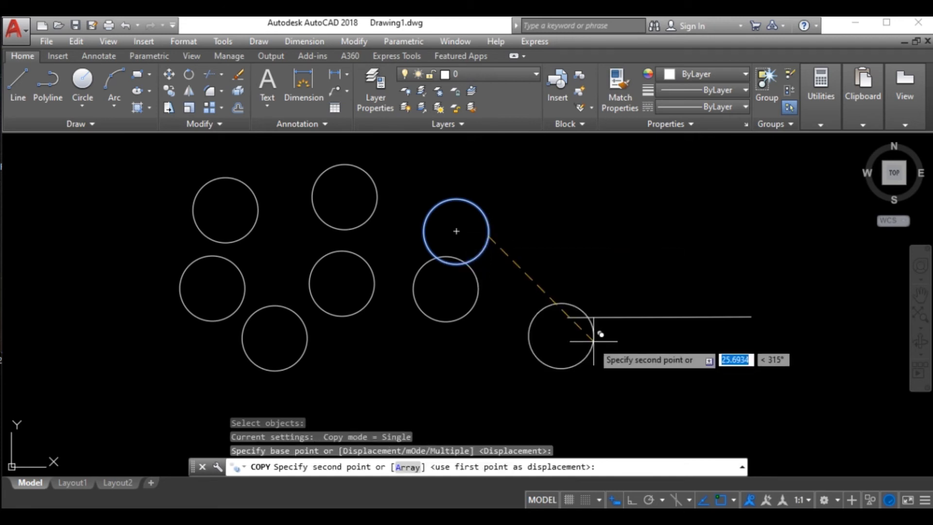
left_click(567, 319)
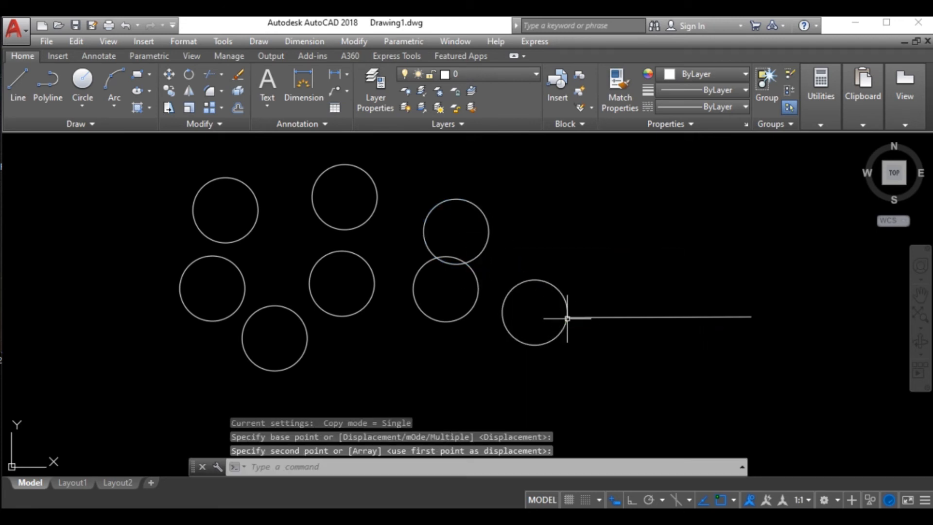
Copy the upper overlapping circle by its bottom point to the line's right end.
key("Return")
left_click(486, 245)
left_click(486, 245)
key("Return")
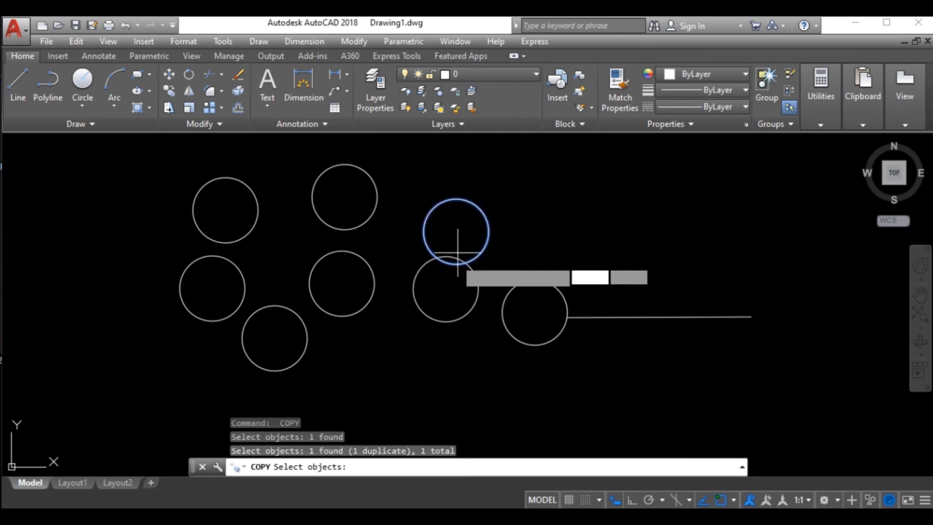
left_click(455, 263)
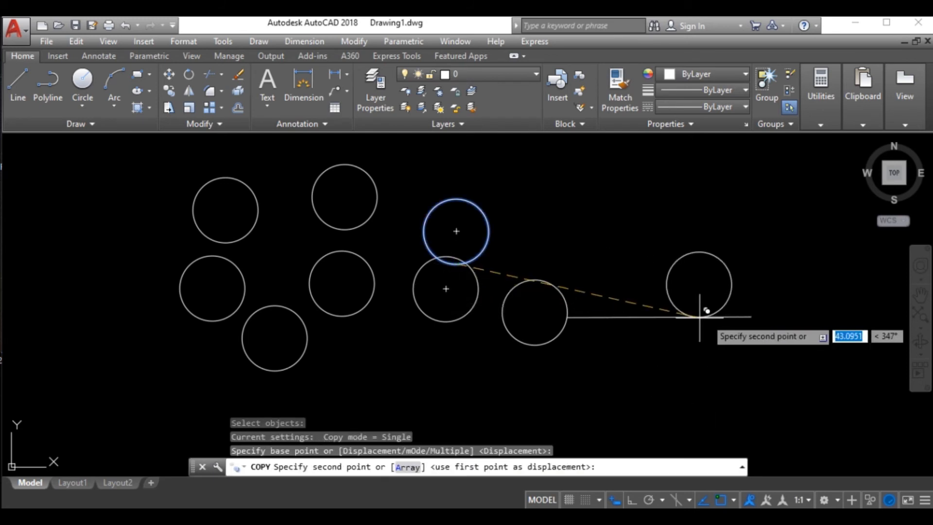
left_click(750, 318)
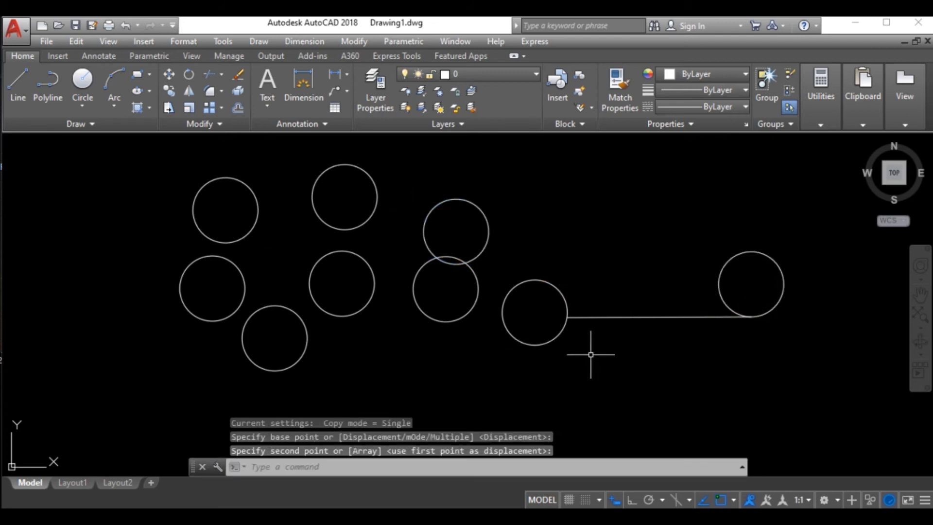
Start copying the circle at the line's right end and set the copy mode to Multiple.
scroll(284, 304, "down", 4)
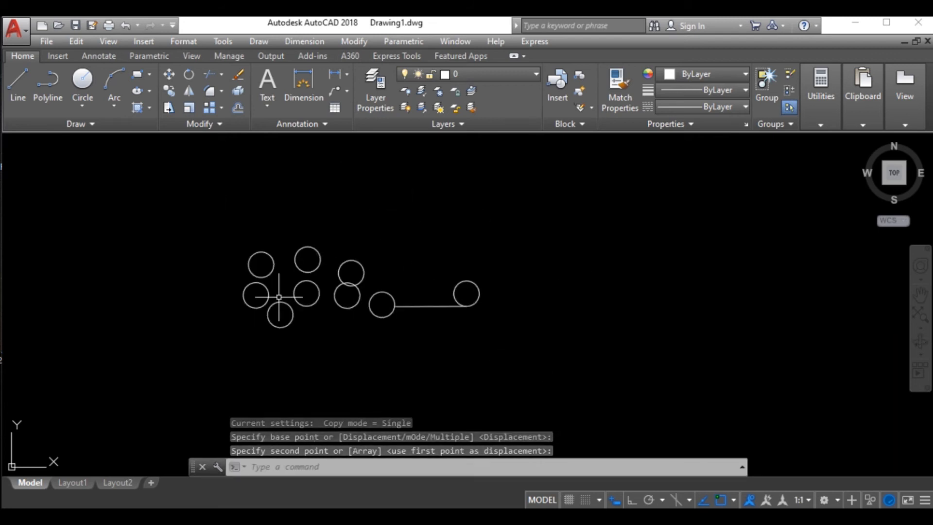
type("co")
key("Return")
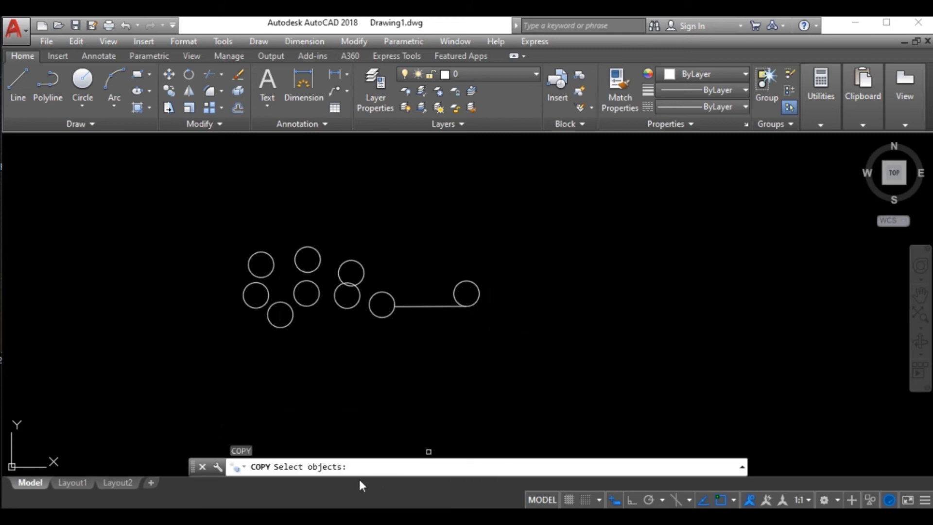
left_click(456, 281)
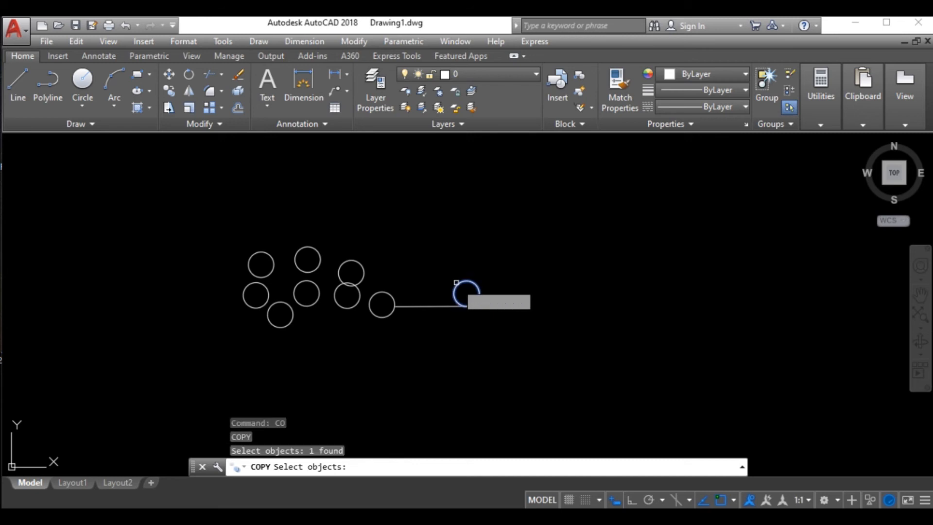
key("Return")
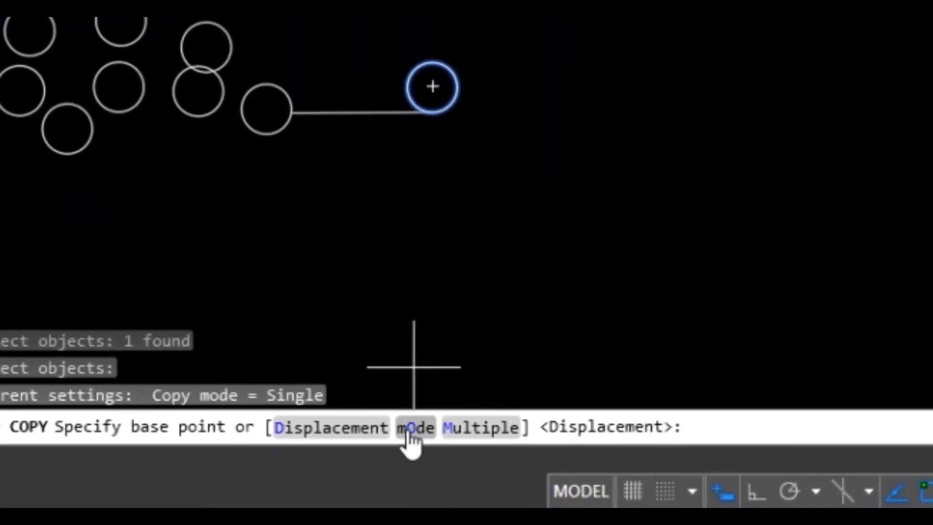
left_click(417, 430)
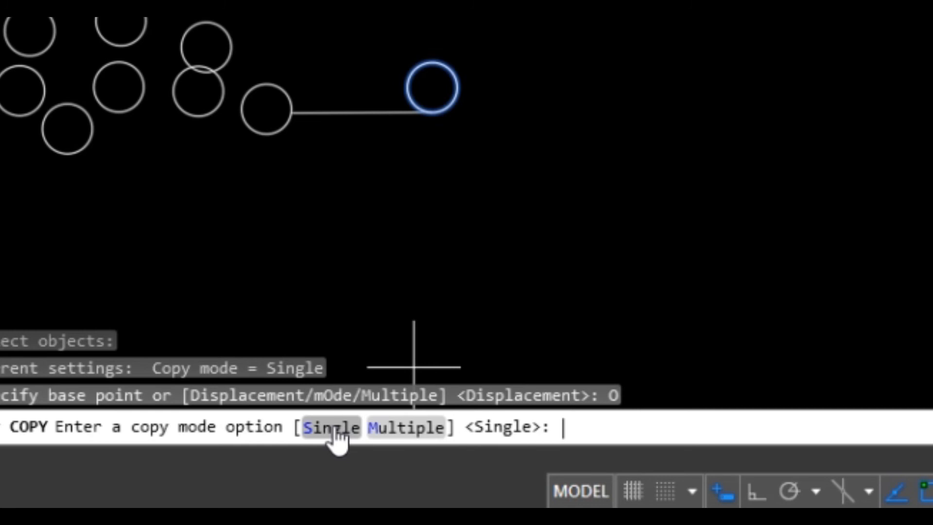
left_click(406, 427)
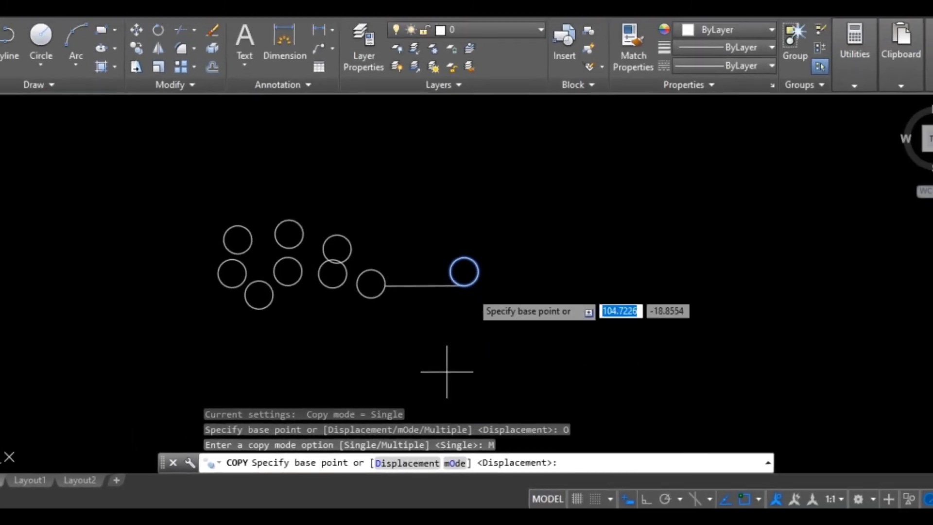
Place eight copies of the selected circle around the drawing, using the centre of the circle at the line's left end as base point.
left_click(371, 284)
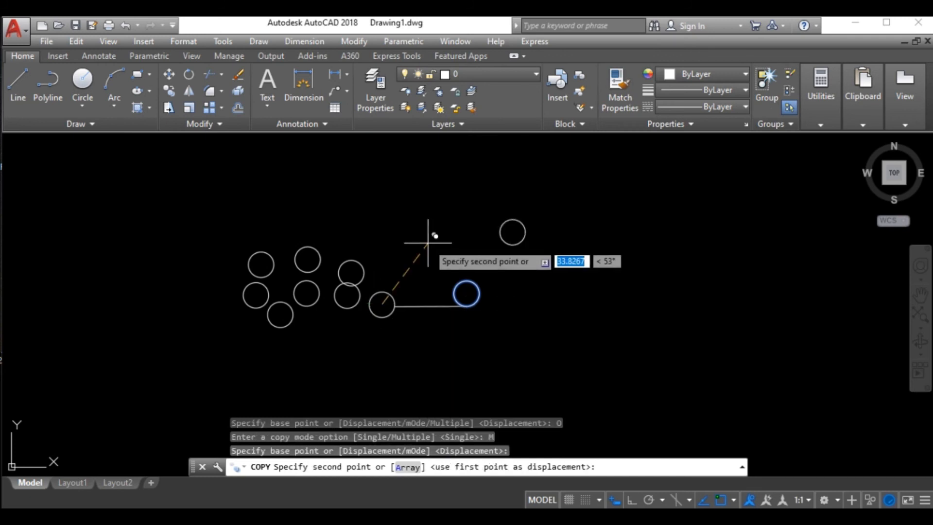
left_click(428, 242)
left_click(542, 278)
left_click(527, 337)
left_click(500, 351)
left_click(410, 365)
left_click(354, 367)
left_click(307, 361)
left_click(245, 333)
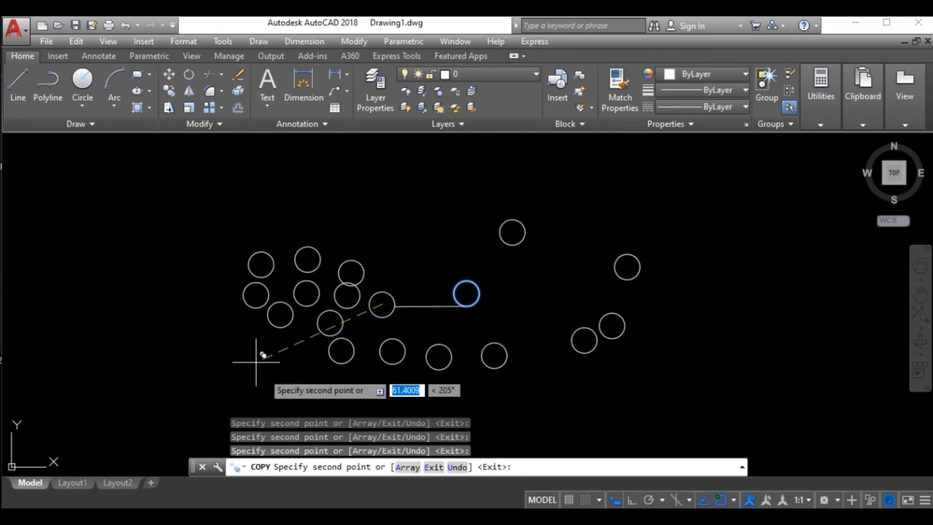
key("Return")
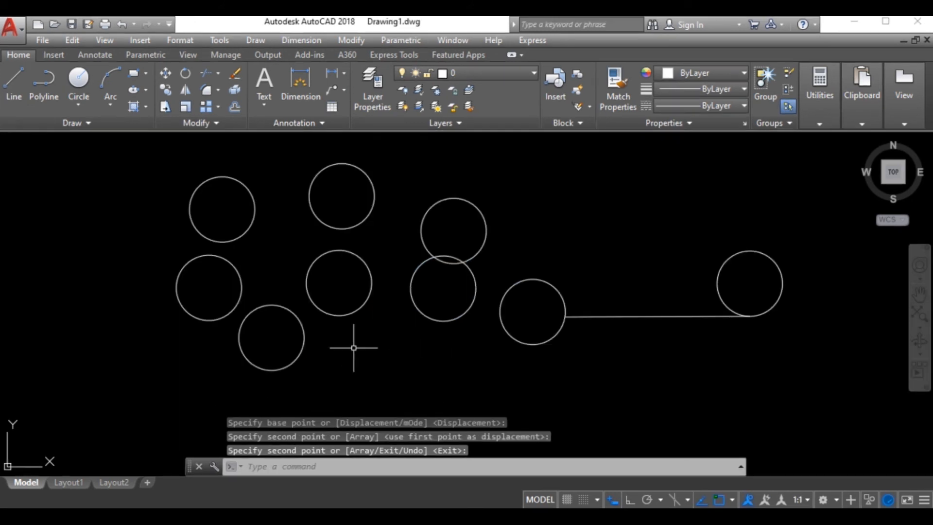
Draw a second, nearly horizontal line in the empty area below the first line.
scroll(360, 345, "down", 3)
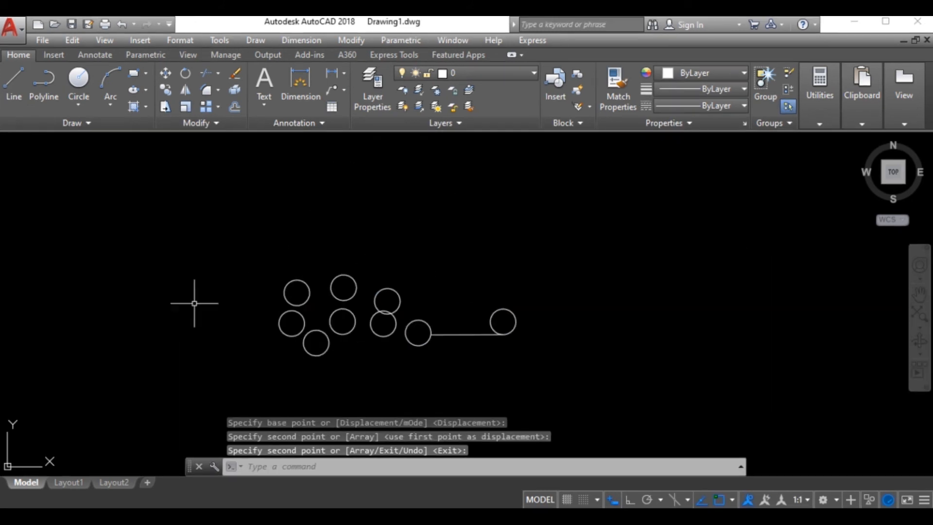
left_click(24, 94)
scroll(408, 380, "up", 4)
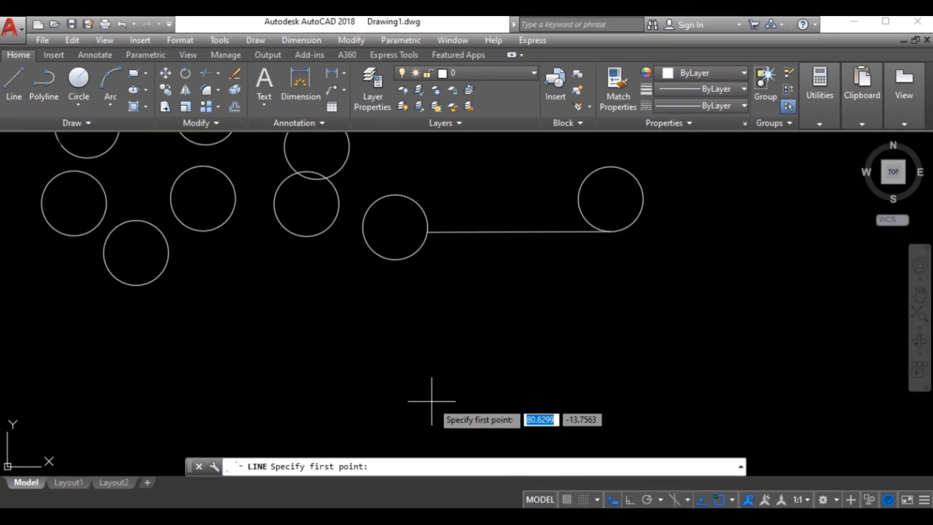
left_click(362, 319)
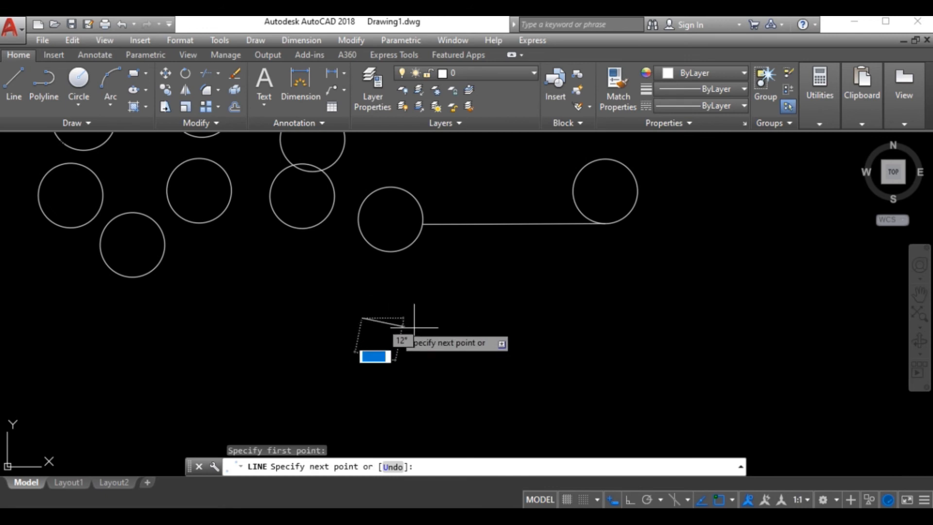
left_click(538, 319)
key("Return")
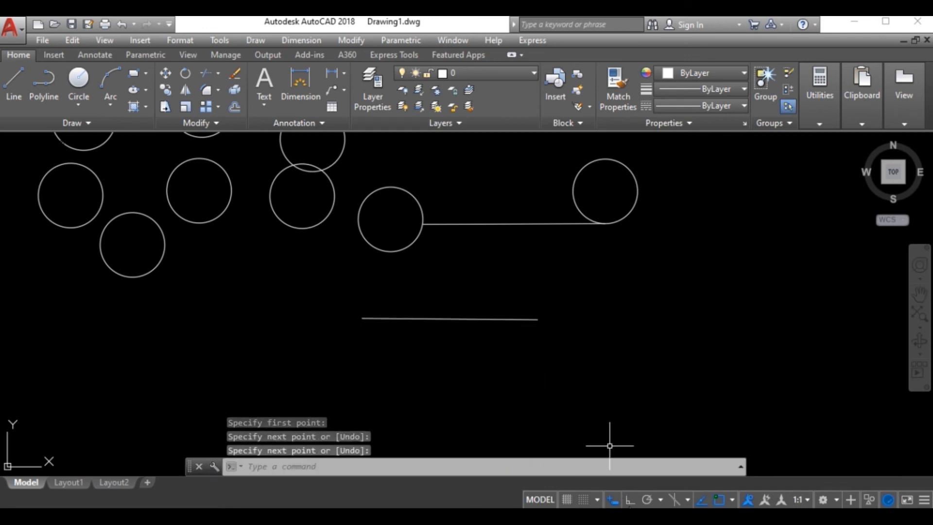
Toggle Ortho mode and draw a small circle centred on the lower line's right endpoint.
key("F8")
left_click(79, 79)
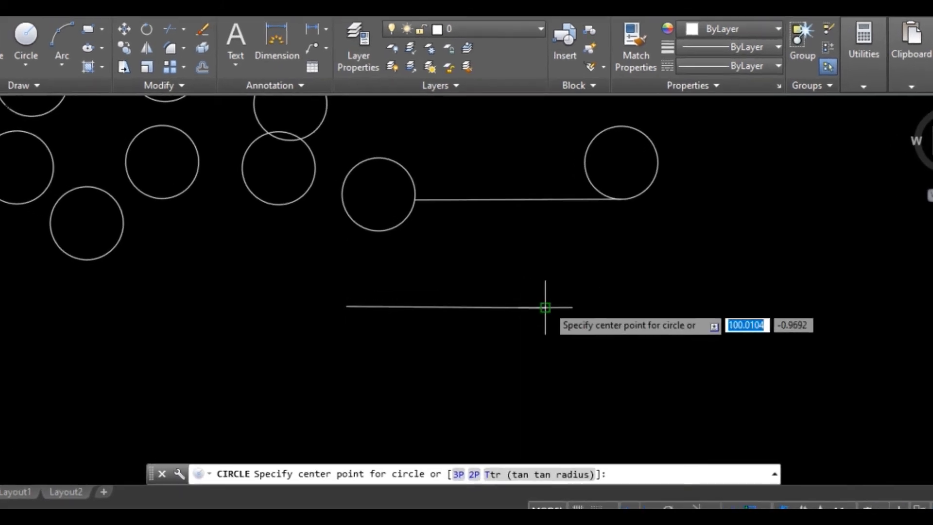
left_click(545, 307)
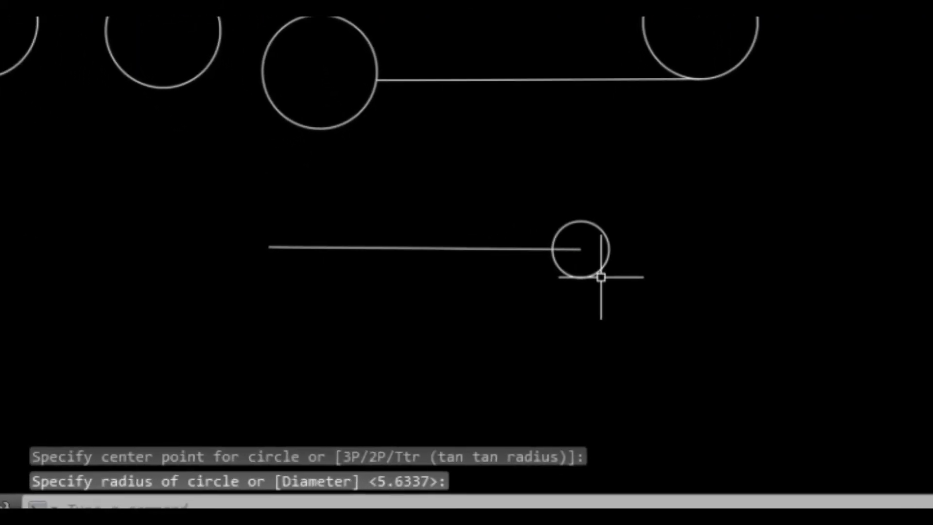
Copy the small circle leftward from the lower line's right endpoint at distances of 10, 15 and 30.
left_click(567, 227)
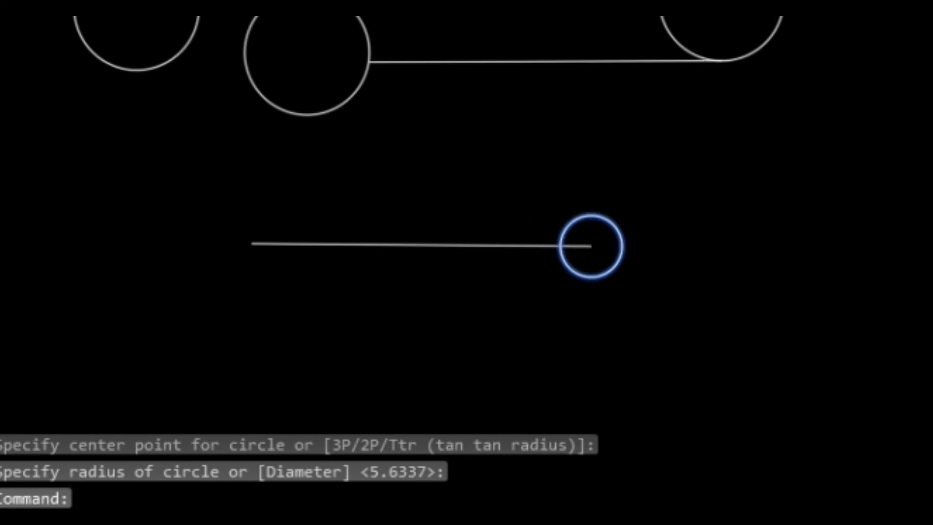
left_click(591, 246)
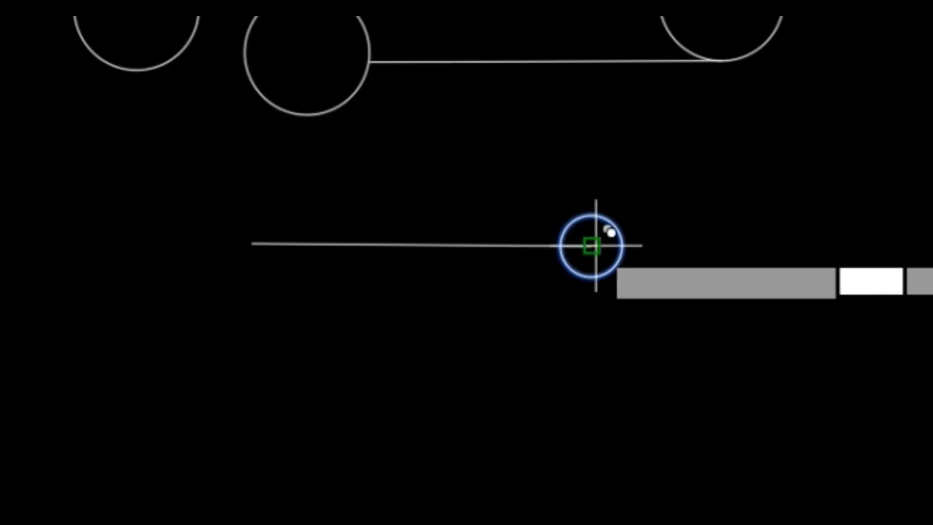
left_click(591, 246)
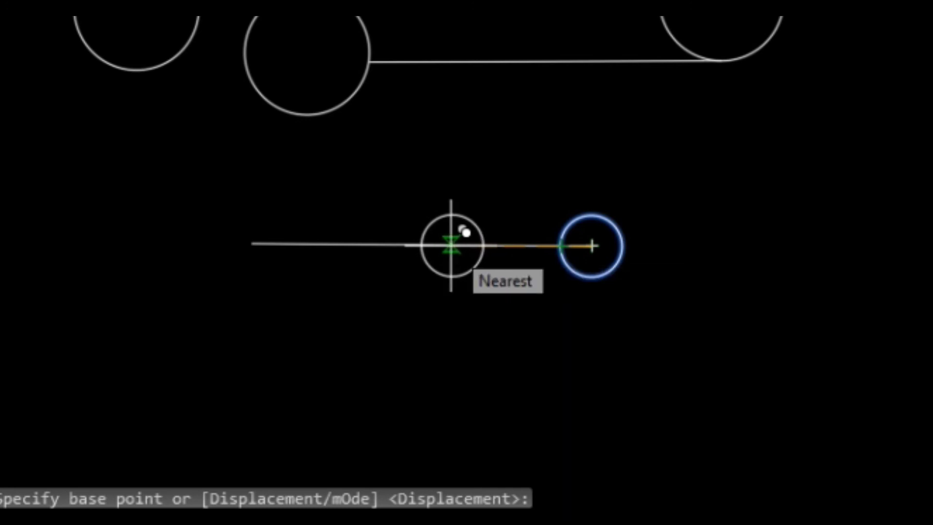
type("10")
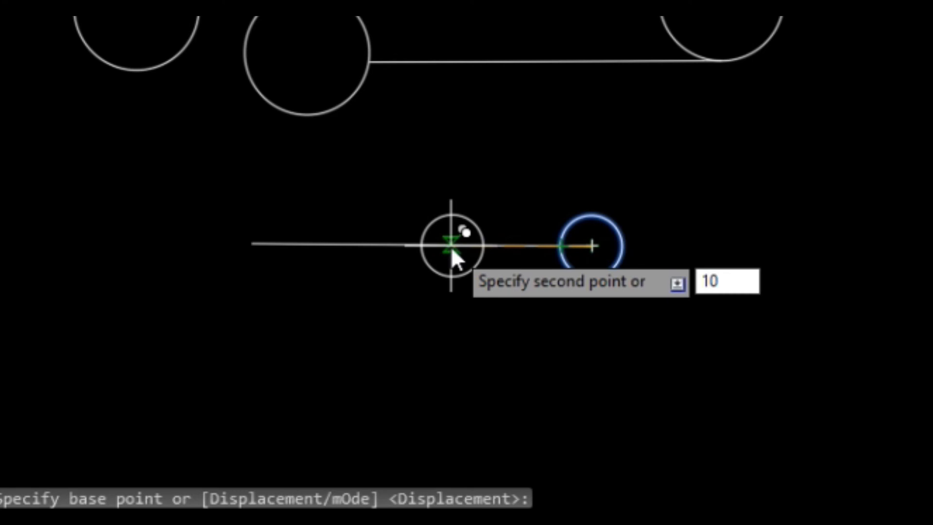
key("Return")
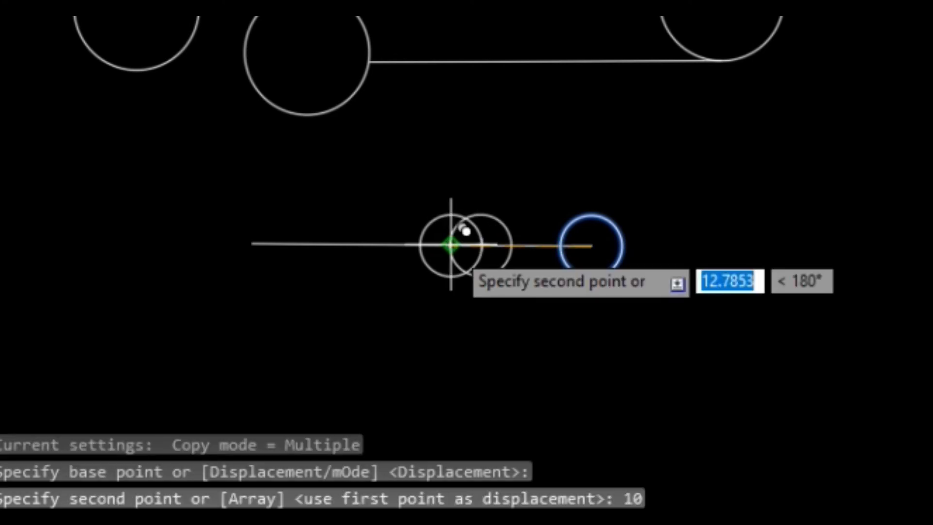
type("15")
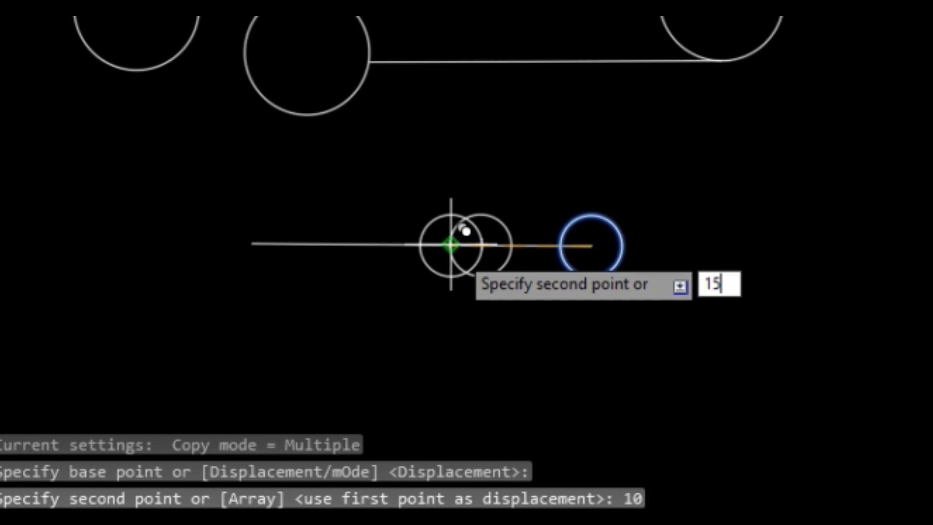
key("Return")
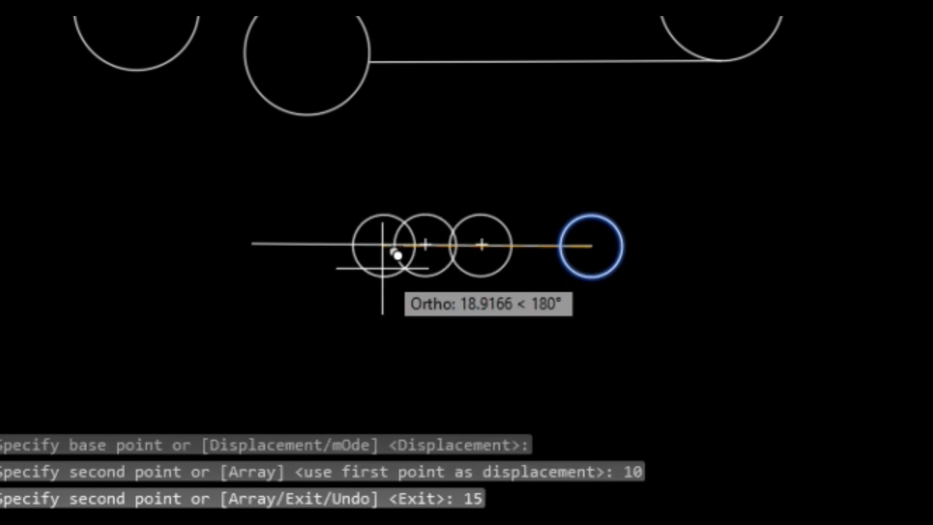
type("30")
key("Return")
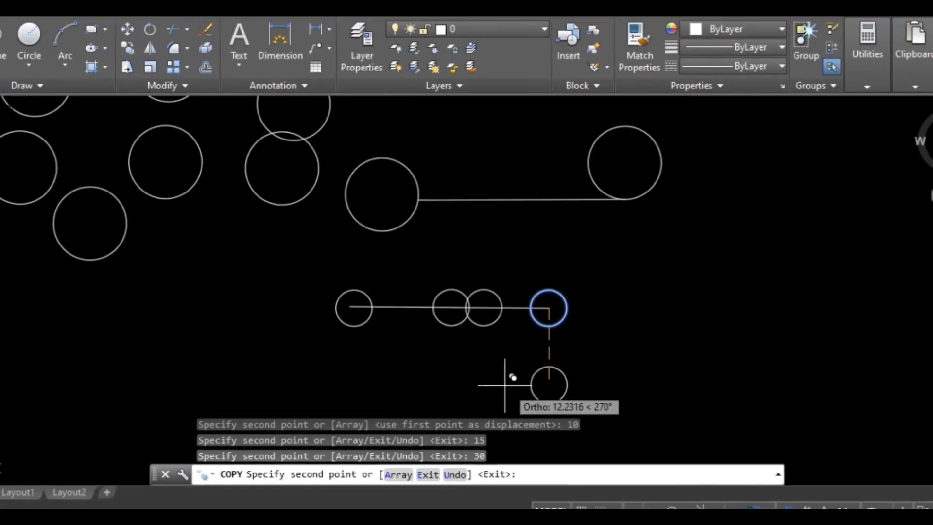
key("Return")
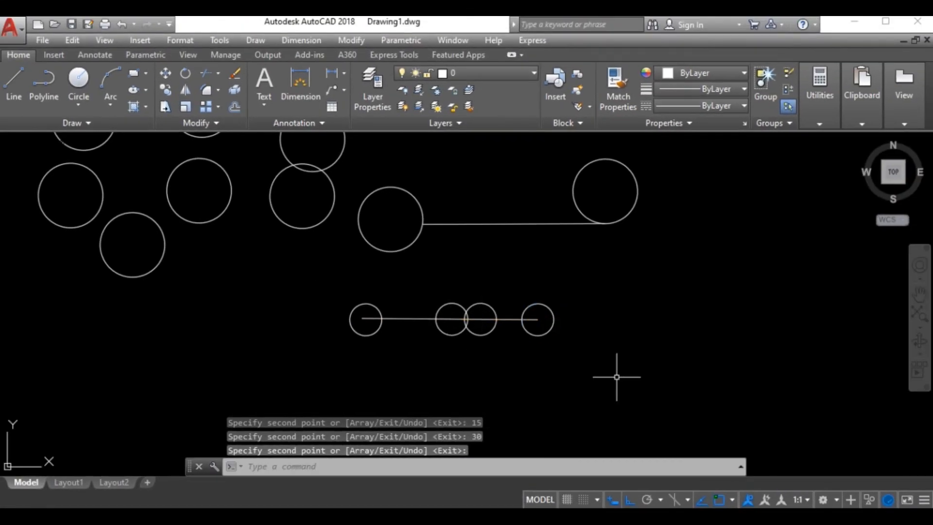
Erase all the circles and lines in the practice drawing.
scroll(353, 319, "down", 5)
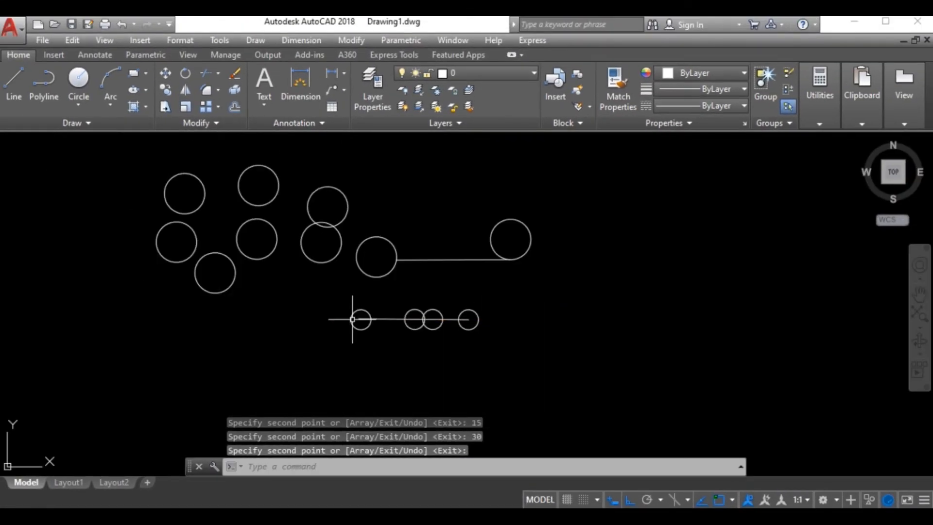
left_click(191, 202)
left_click(702, 331)
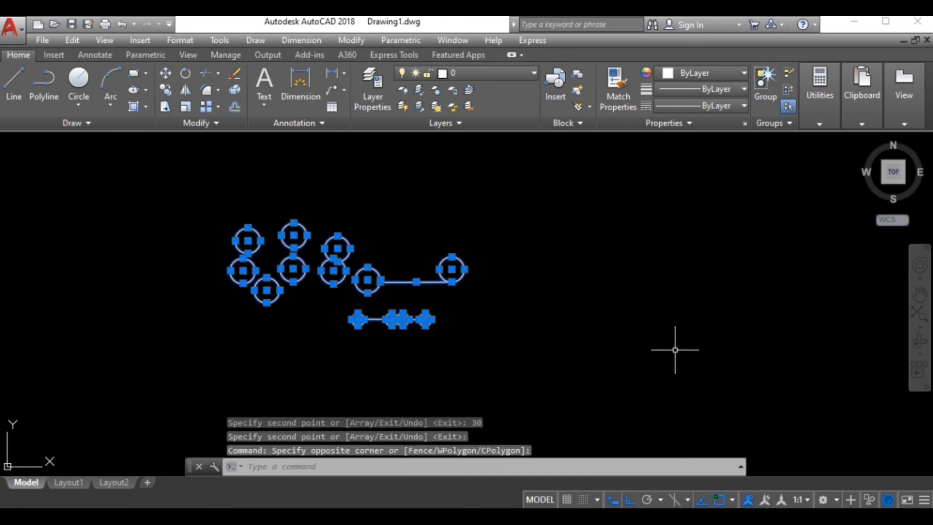
key("Delete")
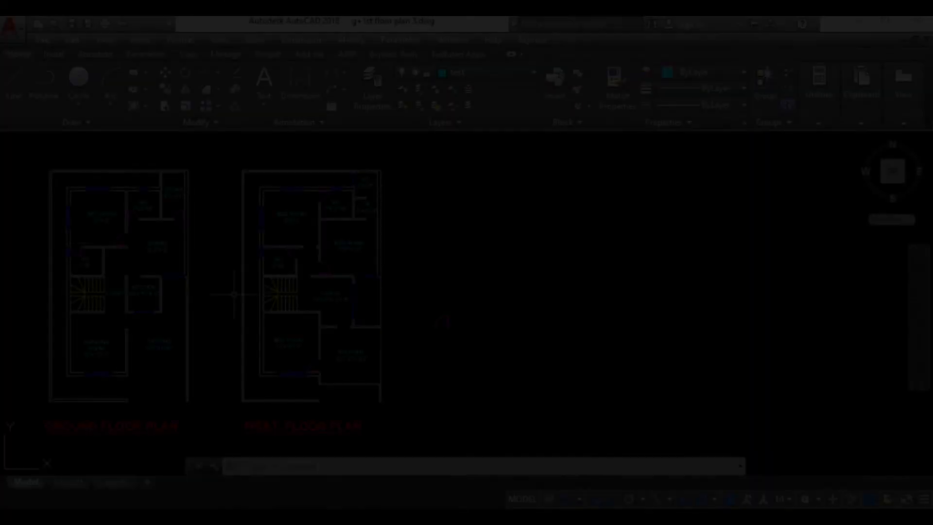
In g+1st floor plan 3.dwg, start copying the loose door beside the first floor plan, with its lower-right frame corner as base point.
scroll(363, 299, "up", 2)
scroll(422, 313, "down", 2)
scroll(422, 313, "up", 2)
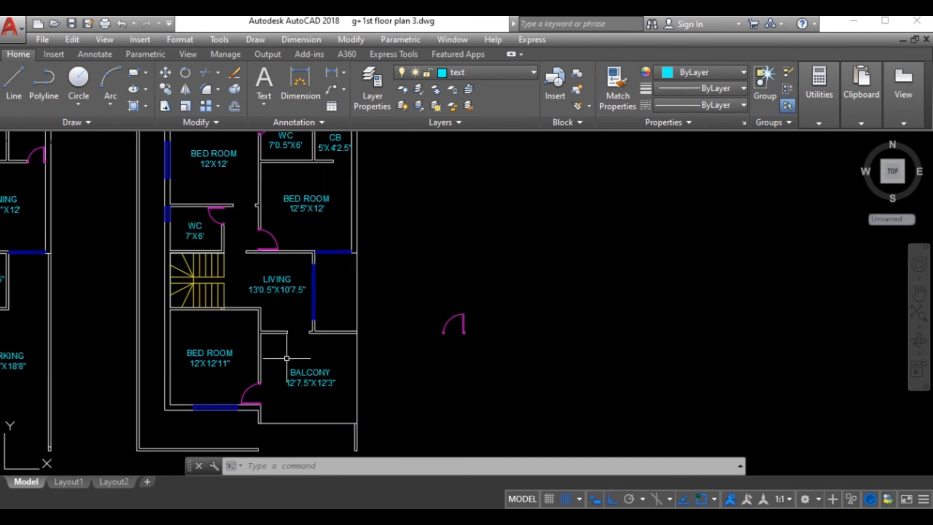
scroll(305, 332, "down", 3)
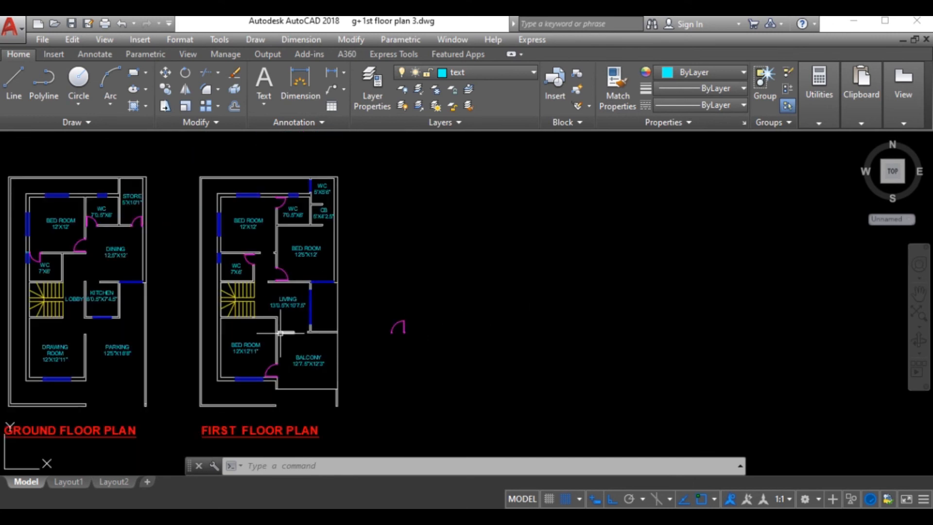
scroll(280, 332, "up", 2)
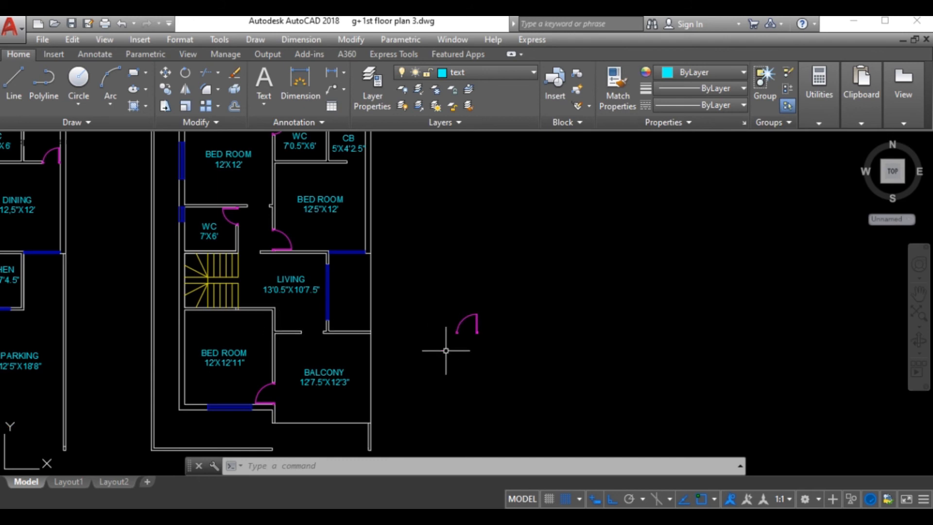
scroll(446, 351, "up", 2)
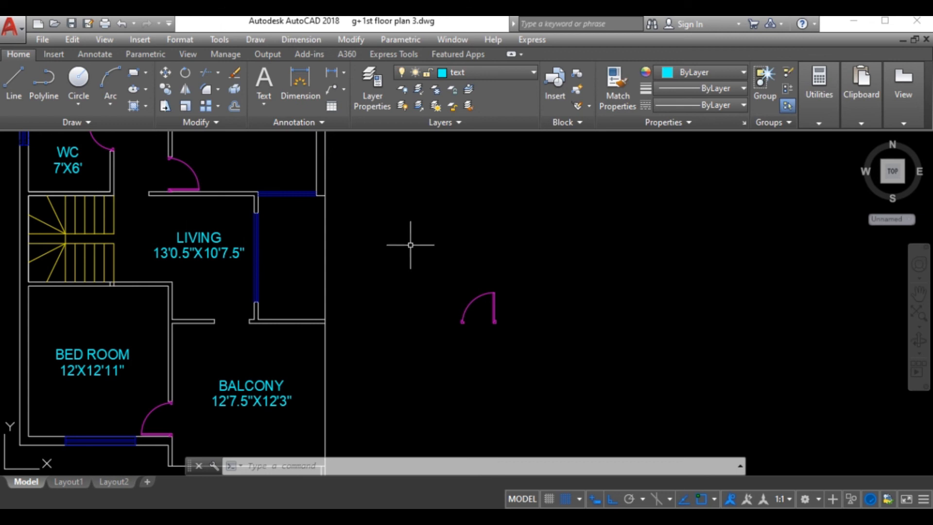
left_click(419, 256)
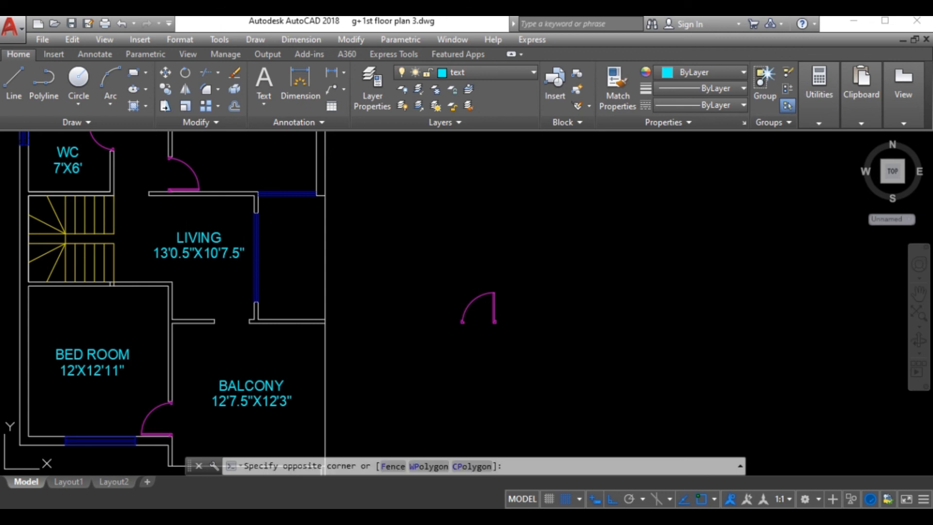
left_click(543, 363)
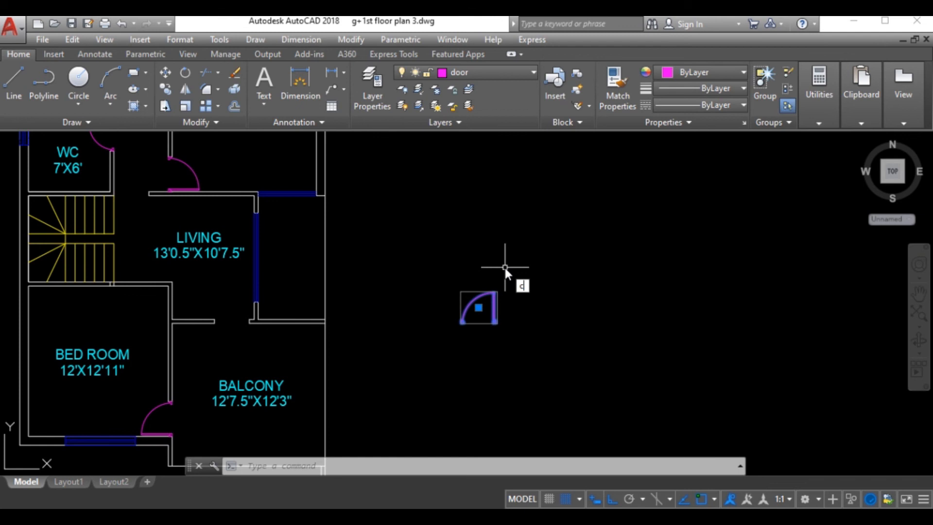
type("o")
key("Return")
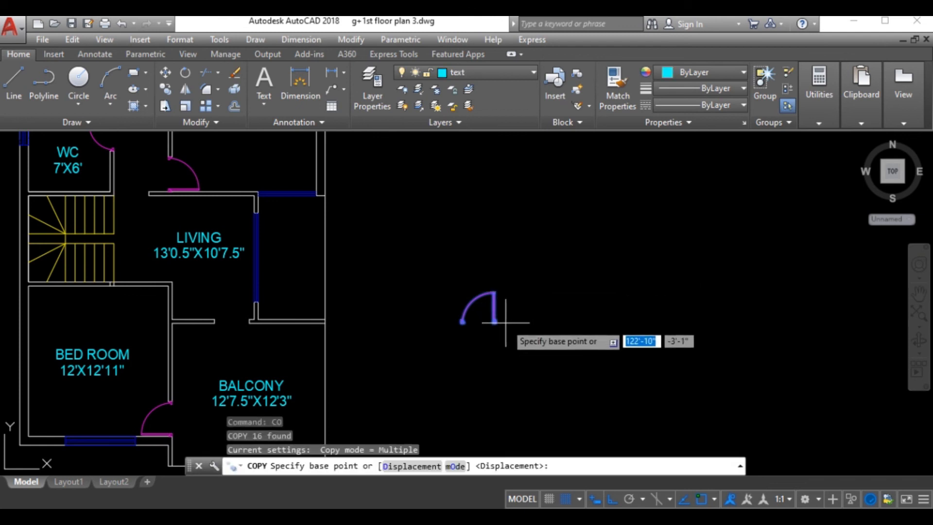
scroll(493, 319, "up", 3)
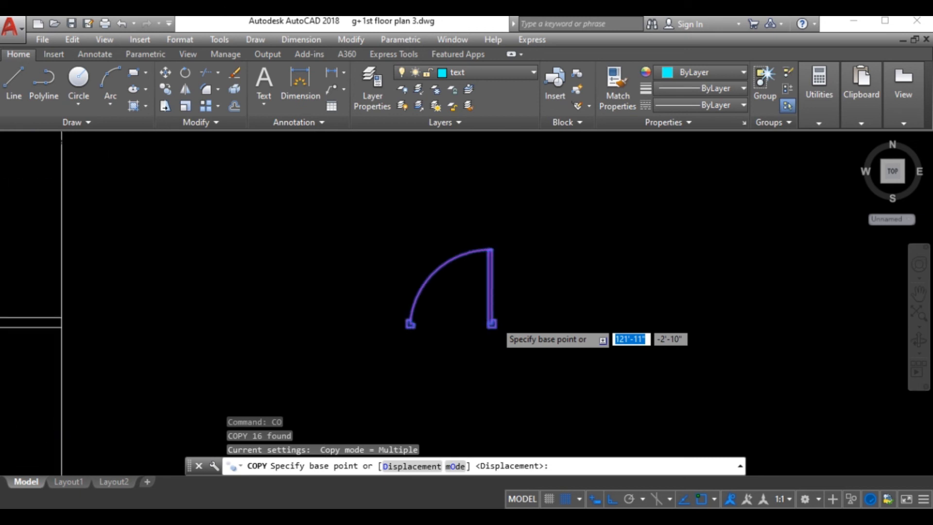
scroll(495, 320, "up", 2)
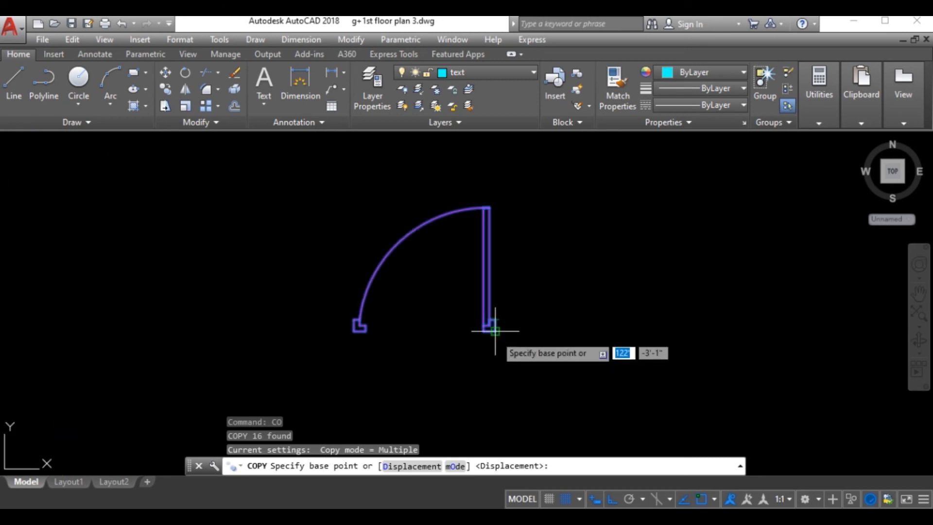
left_click(495, 331)
Place a door copy in the opening between the living room and balcony, against the opening's right wall end.
scroll(495, 332, "down", 3)
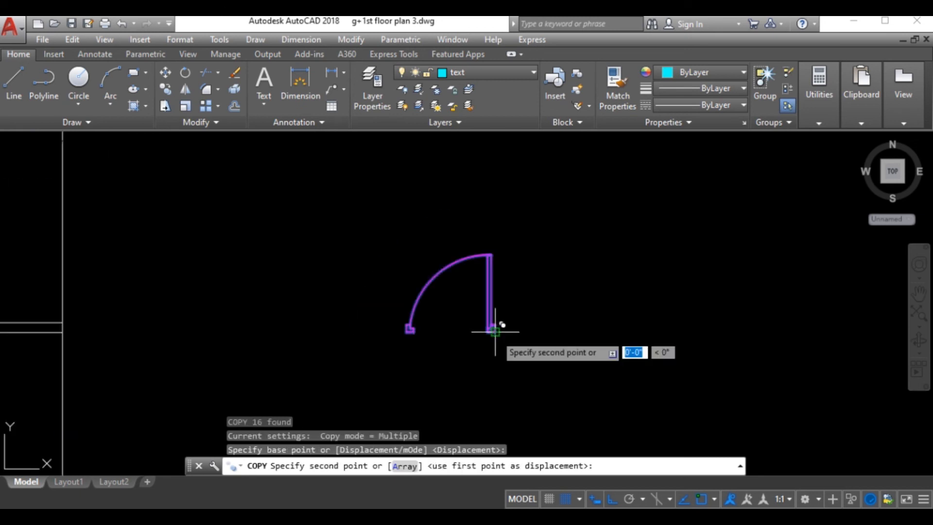
scroll(494, 331, "down", 2)
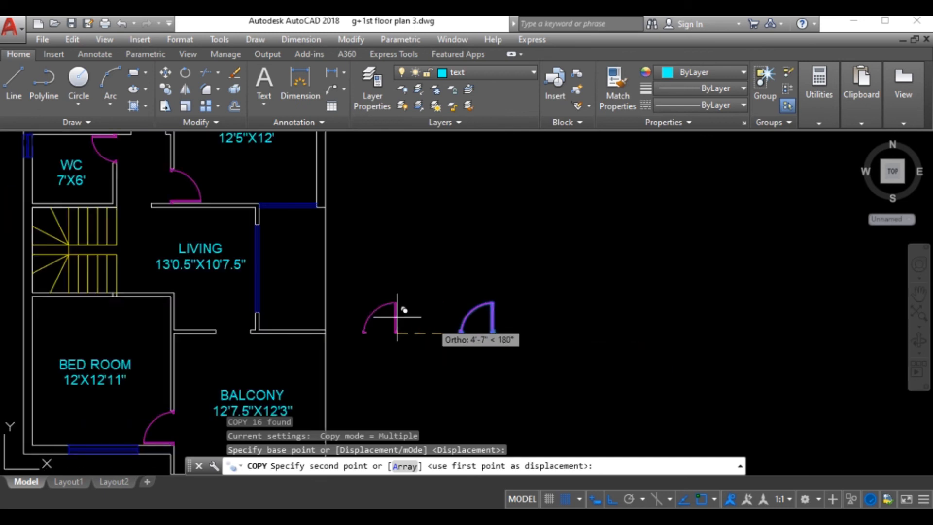
scroll(248, 313, "up", 4)
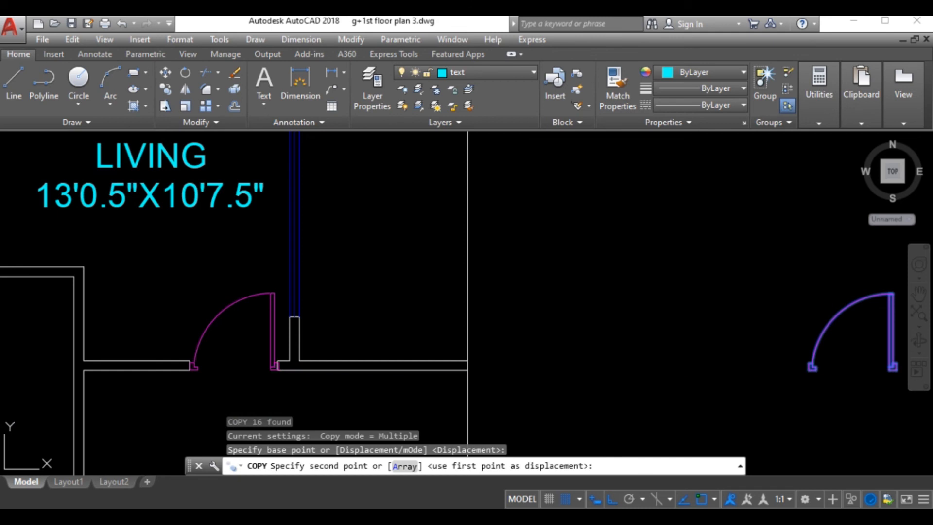
left_click(291, 369)
Place another door copy in the opening of the first floor's 12'X12' bedroom, against the right wall end.
scroll(310, 369, "down", 3)
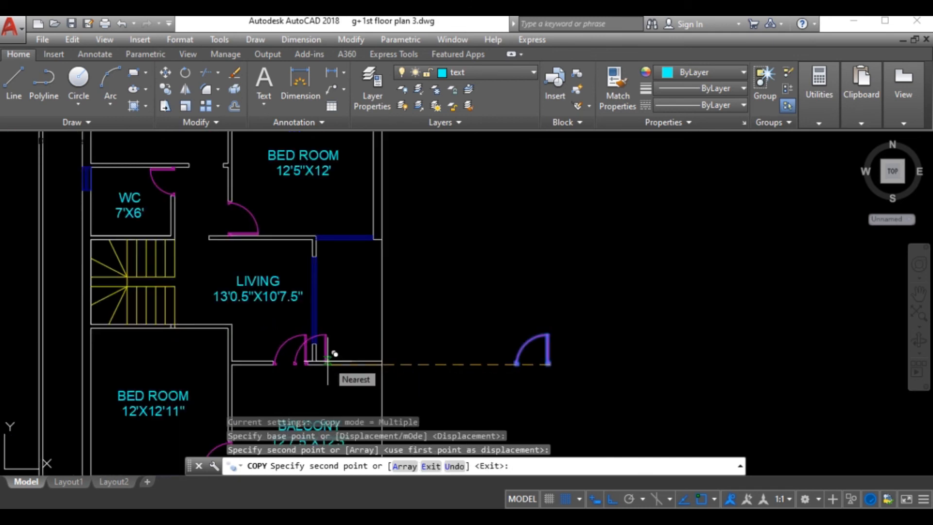
scroll(327, 362, "down", 2)
scroll(242, 220, "up", 6)
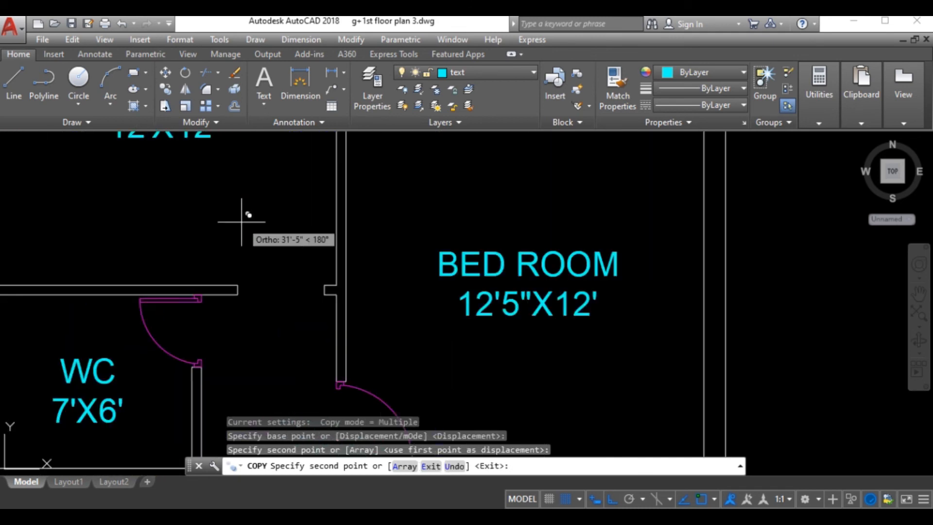
left_click(325, 293)
Place two more door copies in the empty area, one directly above and one to the right of the original door.
scroll(325, 292, "down", 8)
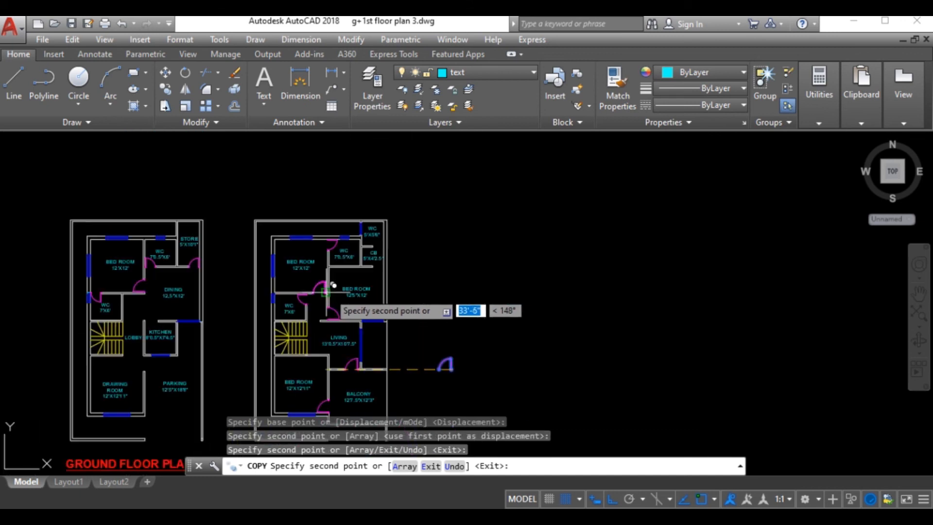
left_click(486, 249)
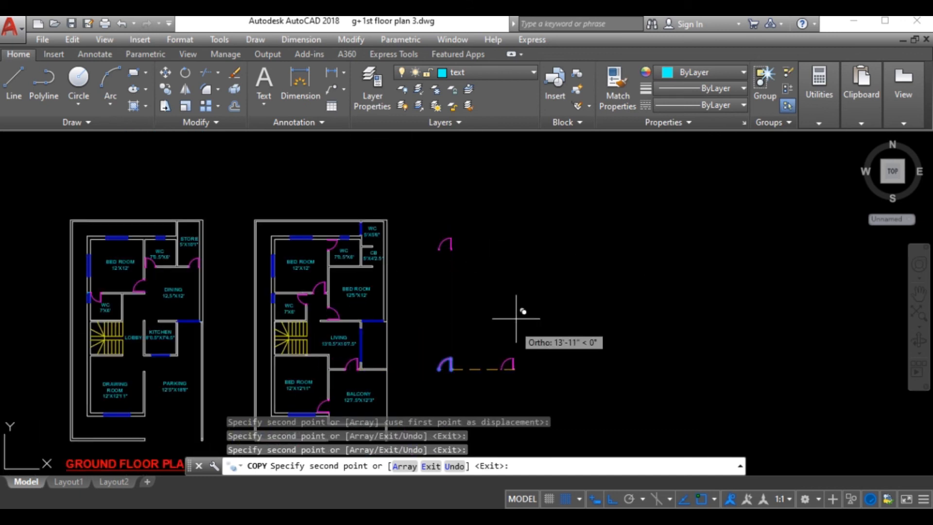
left_click(524, 369)
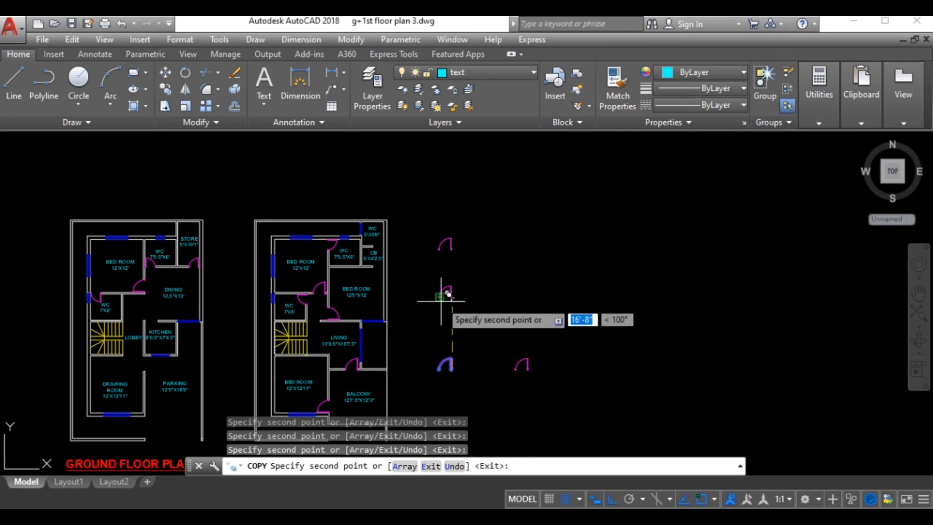
key("Escape")
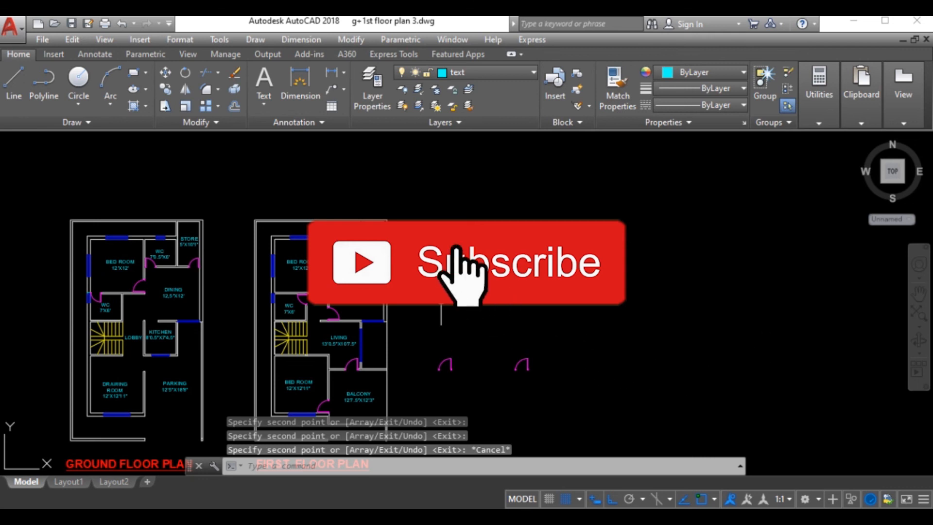
key("Return")
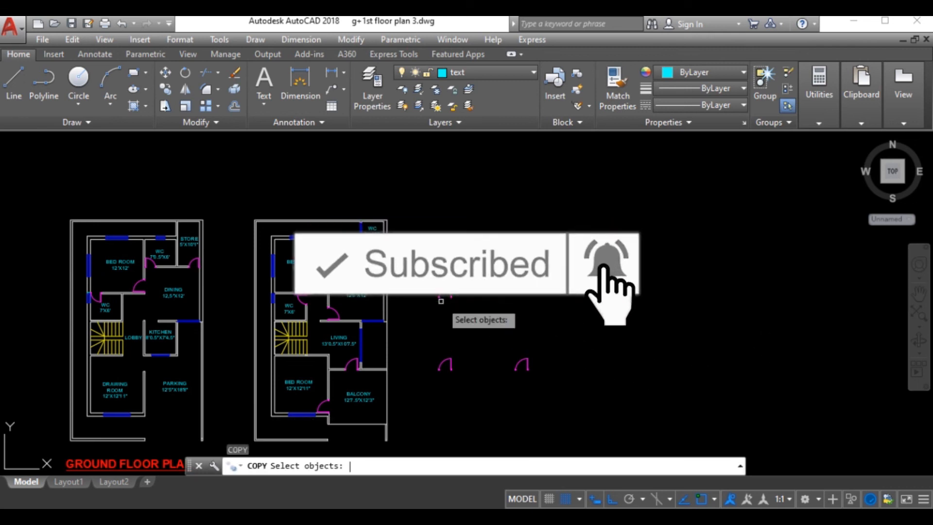